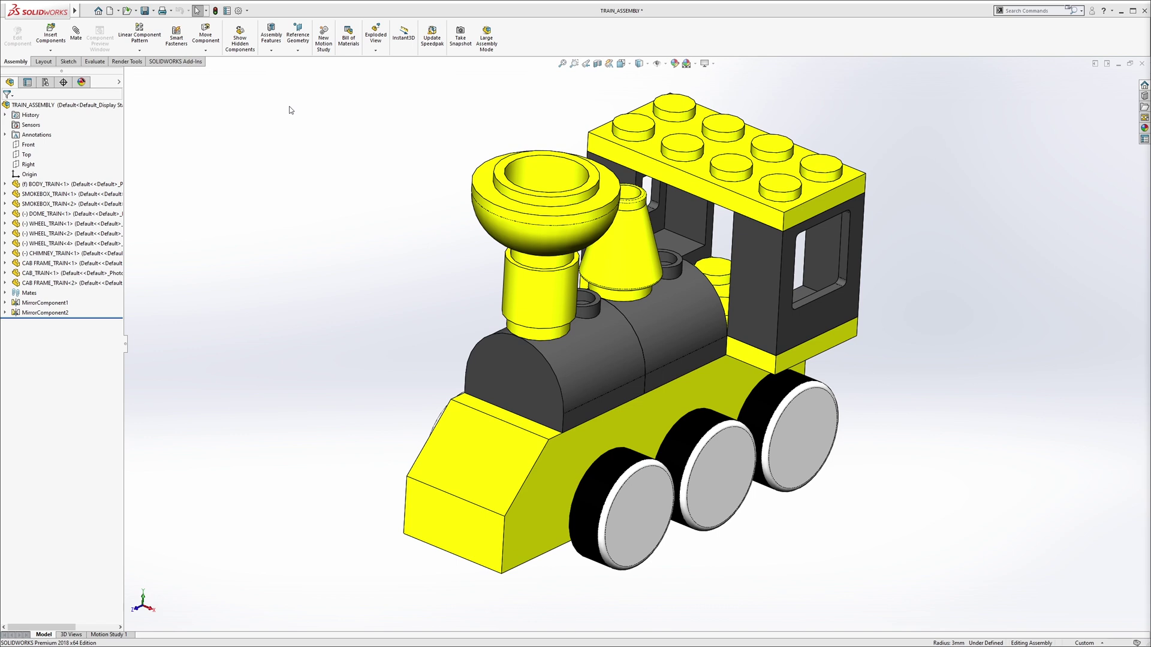
Explode ExplView1 under the Default configuration to show the train as separate bricks
left_click(44, 82)
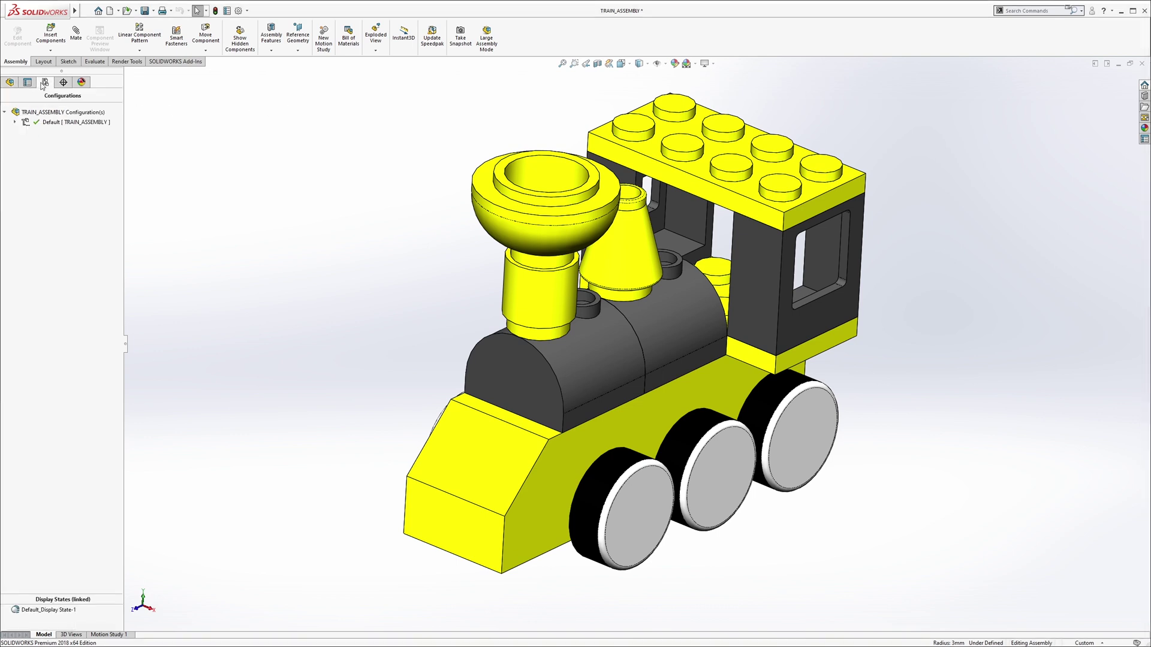
left_click(21, 122)
right_click(38, 135)
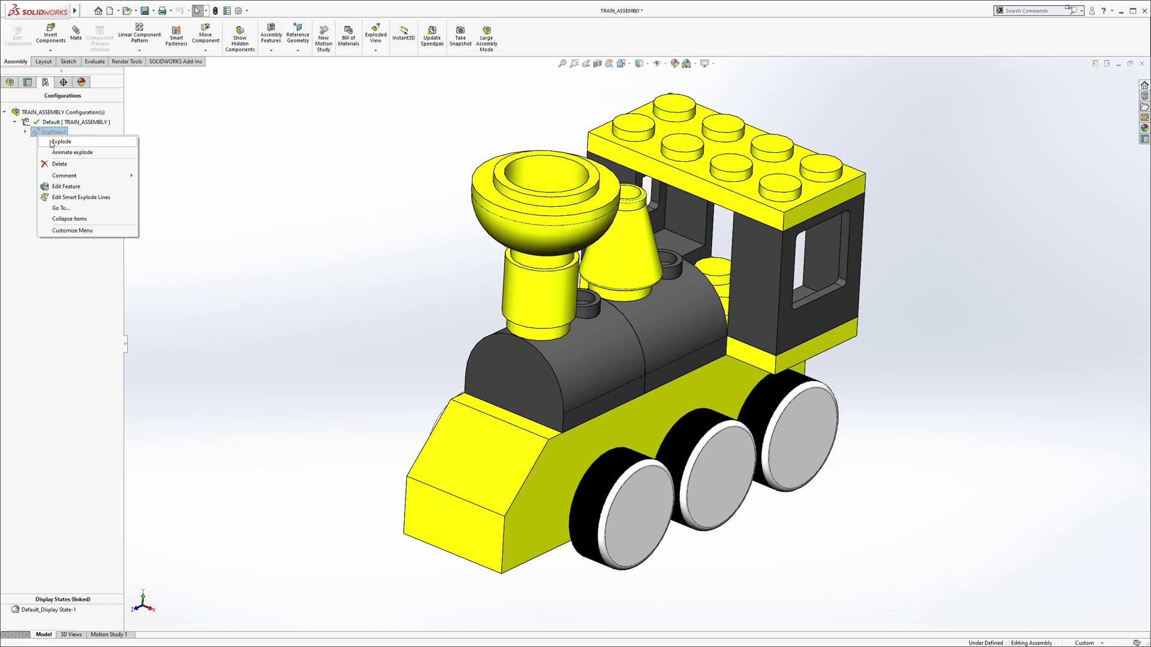
left_click(65, 154)
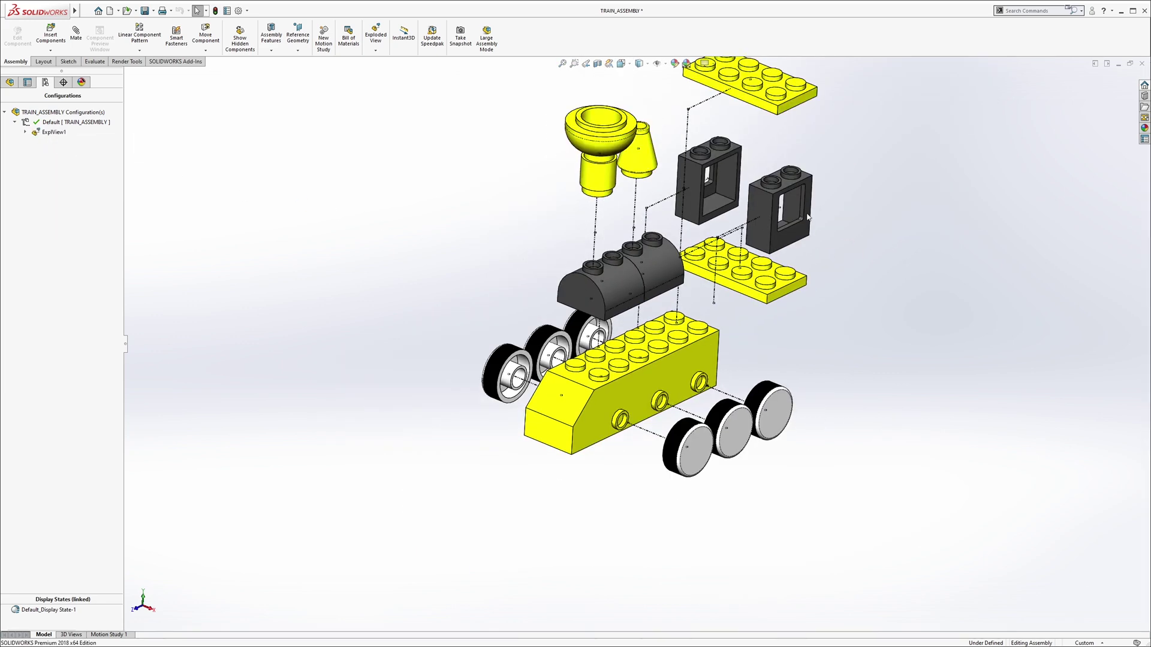
scroll(784, 256, "down", 1)
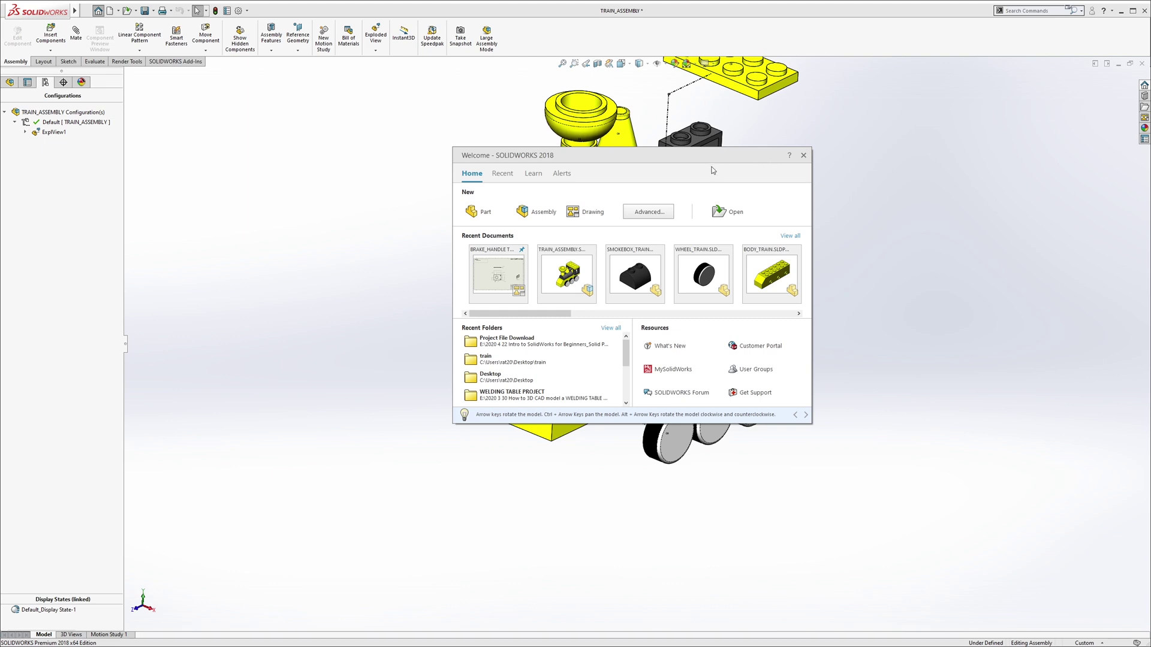
Create a new assembly from the Advanced templates and place BODY_TRAIN at the origin
left_click(644, 213)
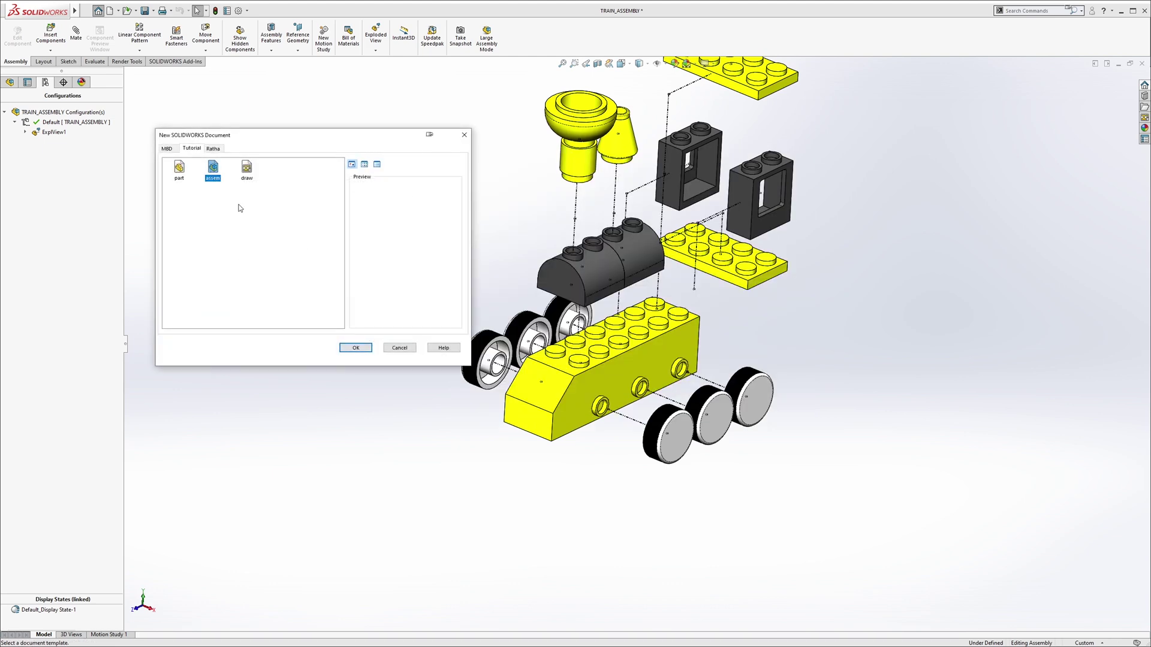
double_click(213, 168)
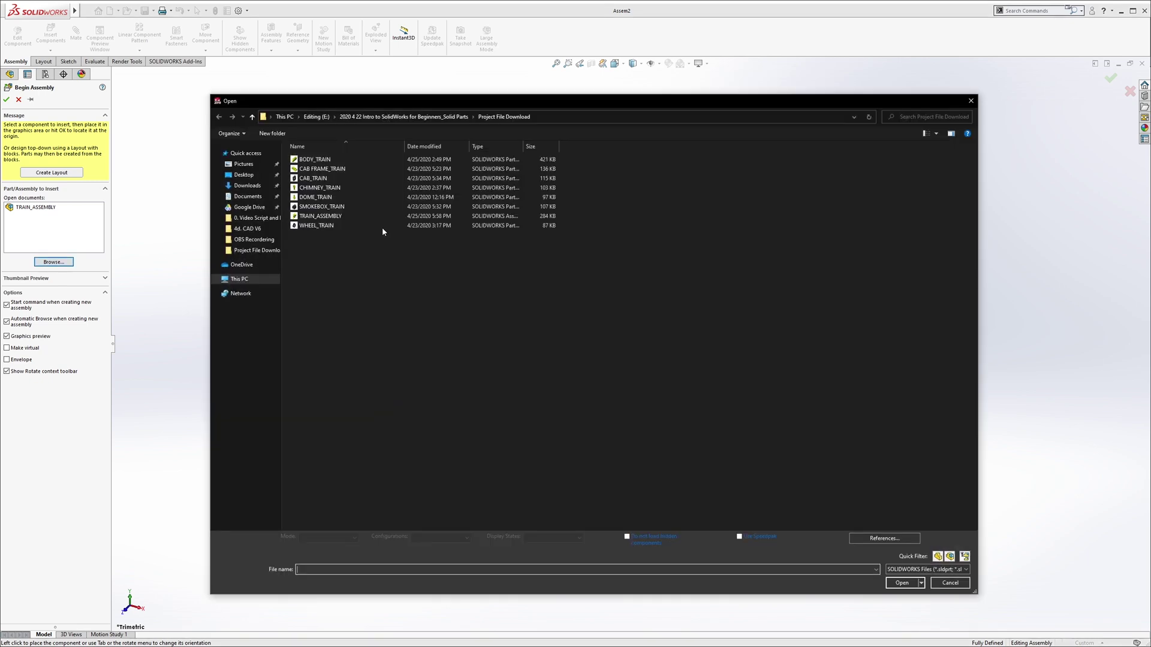
left_click(314, 160)
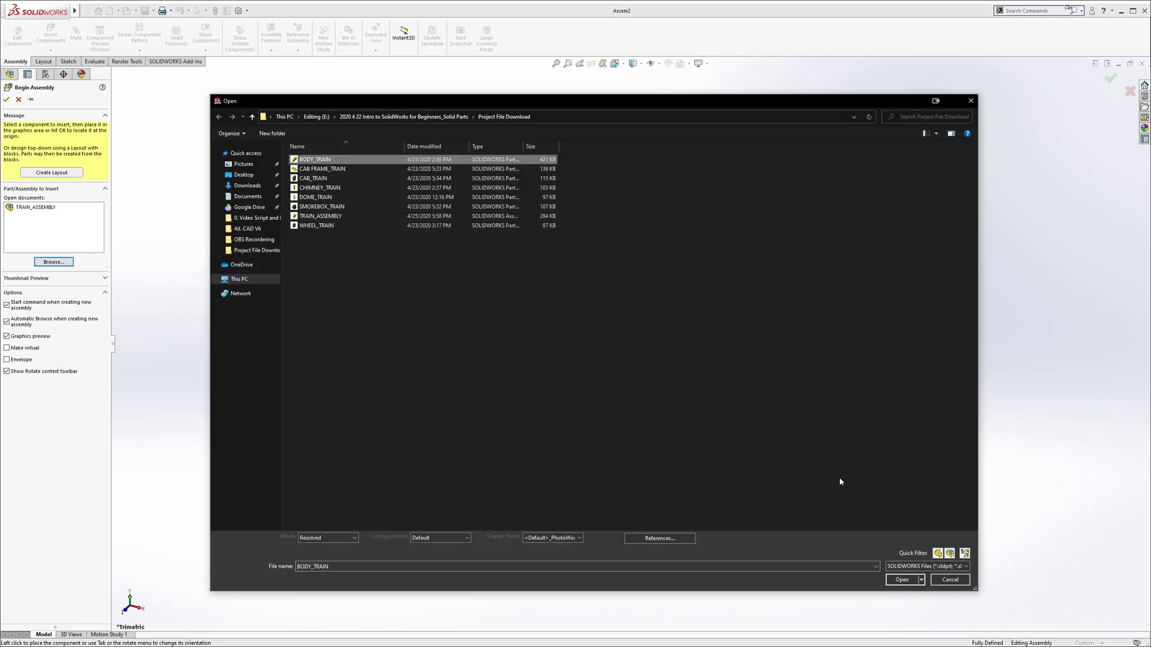
left_click(902, 579)
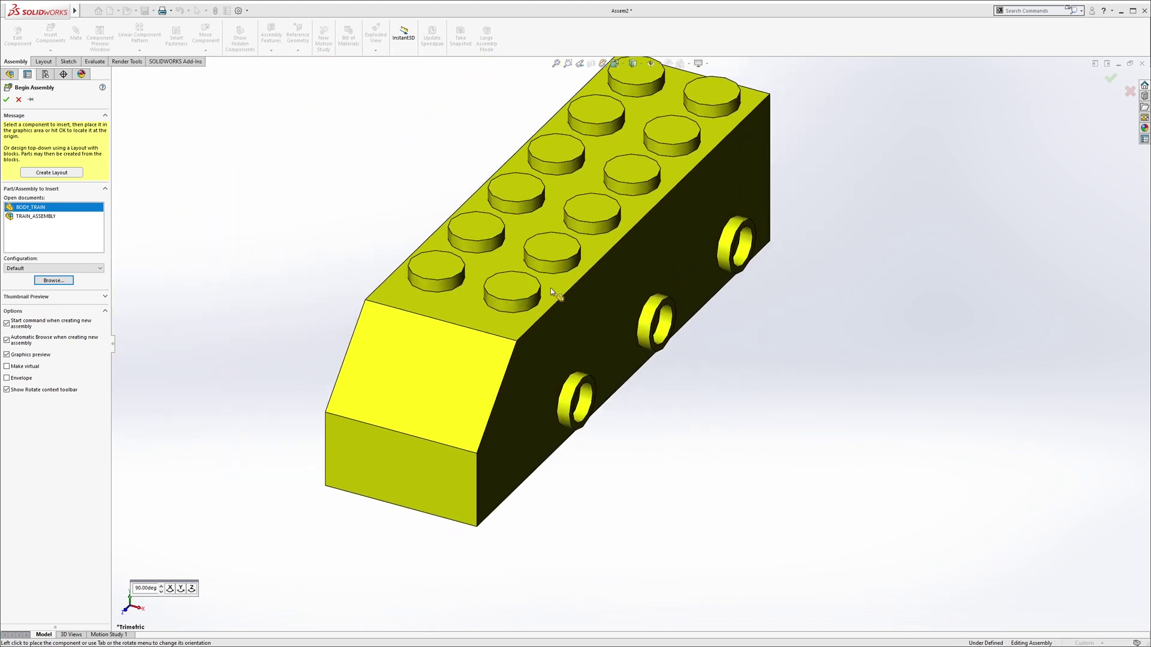
left_click(8, 101)
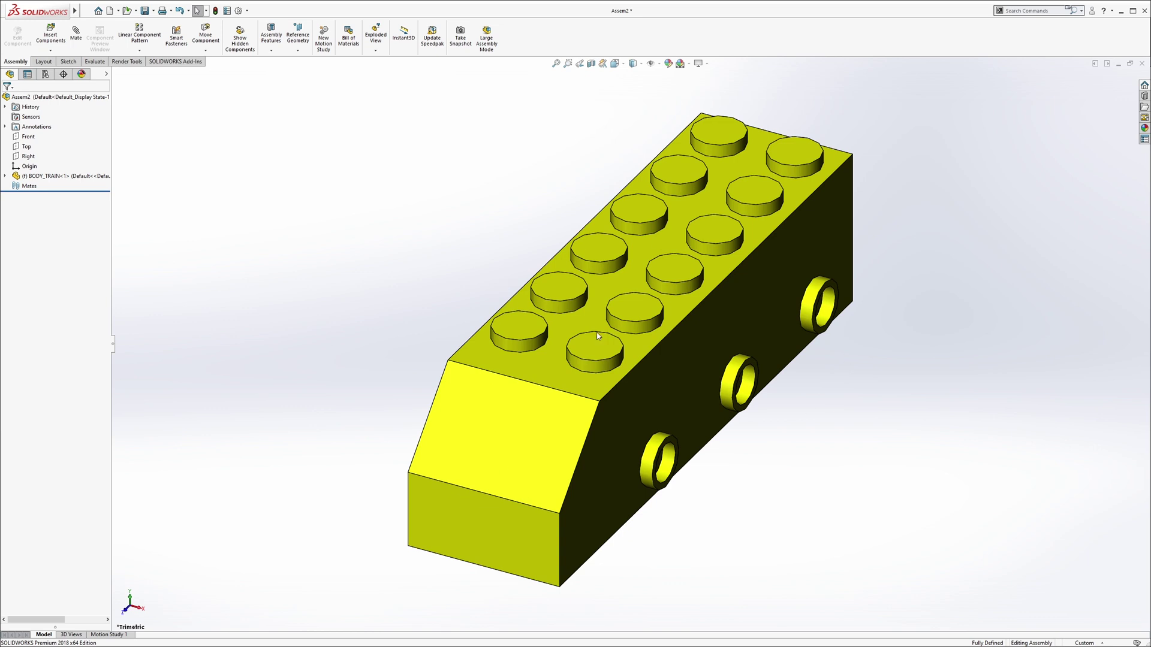
scroll(502, 323, "down", 3)
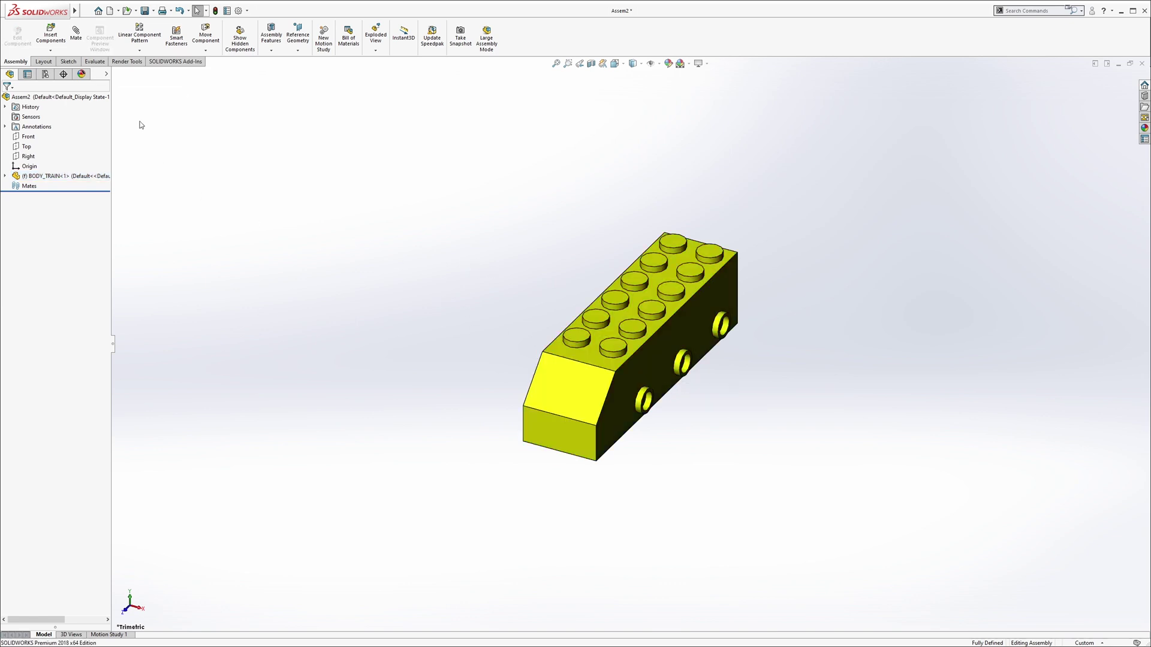
left_click(108, 76)
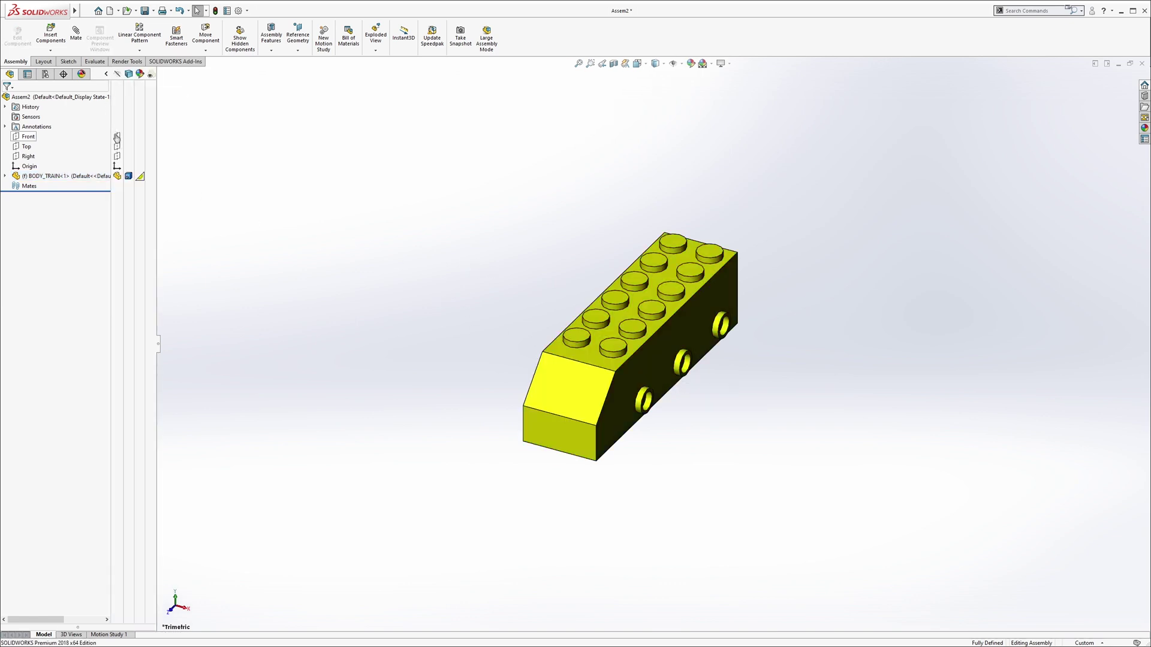
left_click(28, 155)
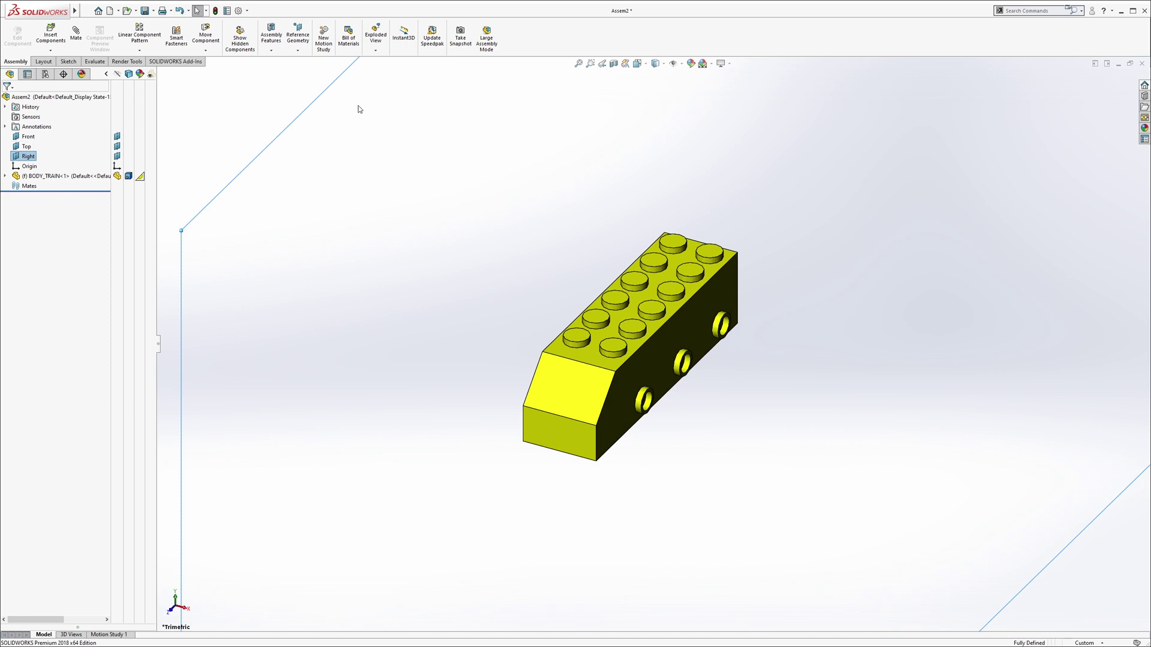
left_click(673, 64)
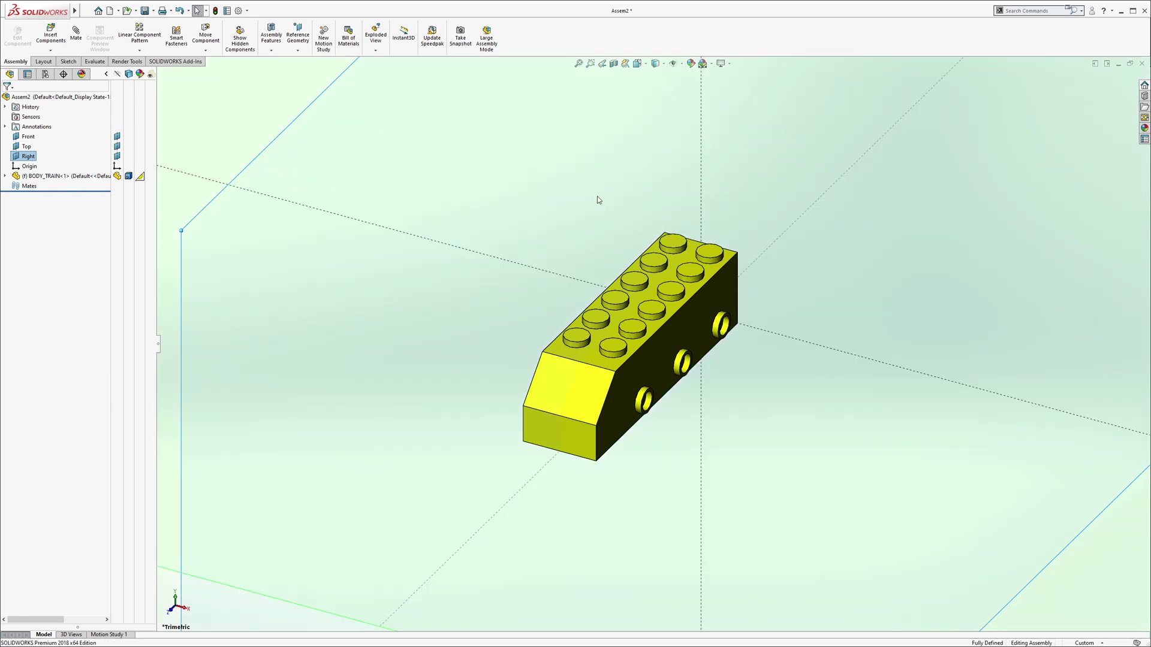
key("f")
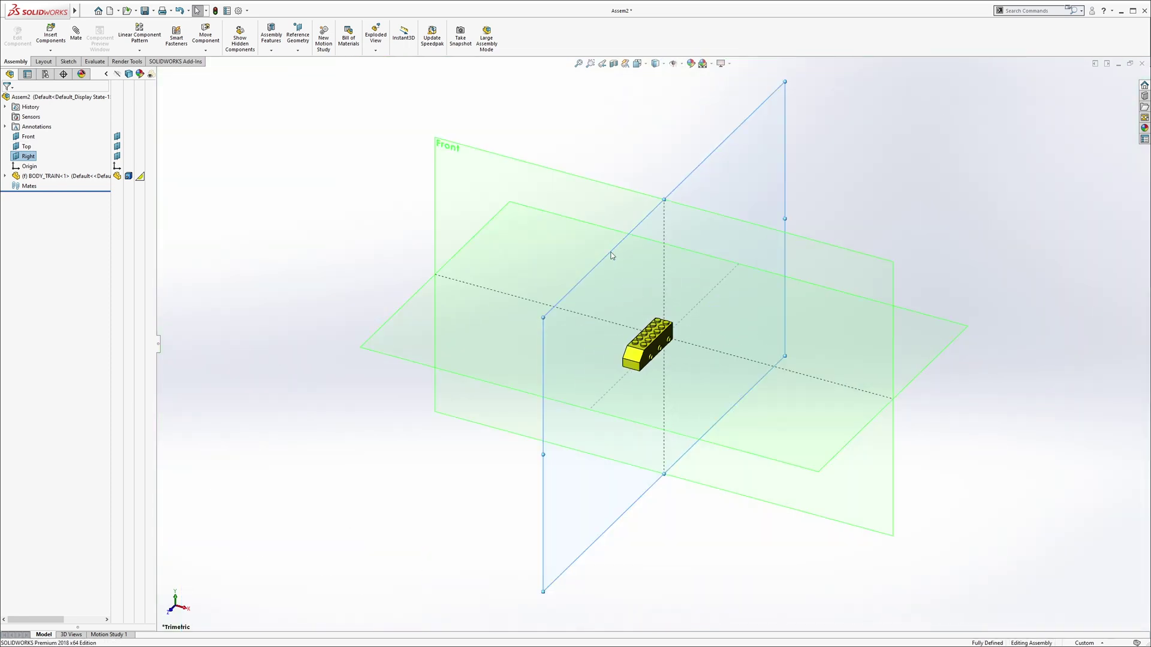
middle_click_drag(643, 305, 575, 260)
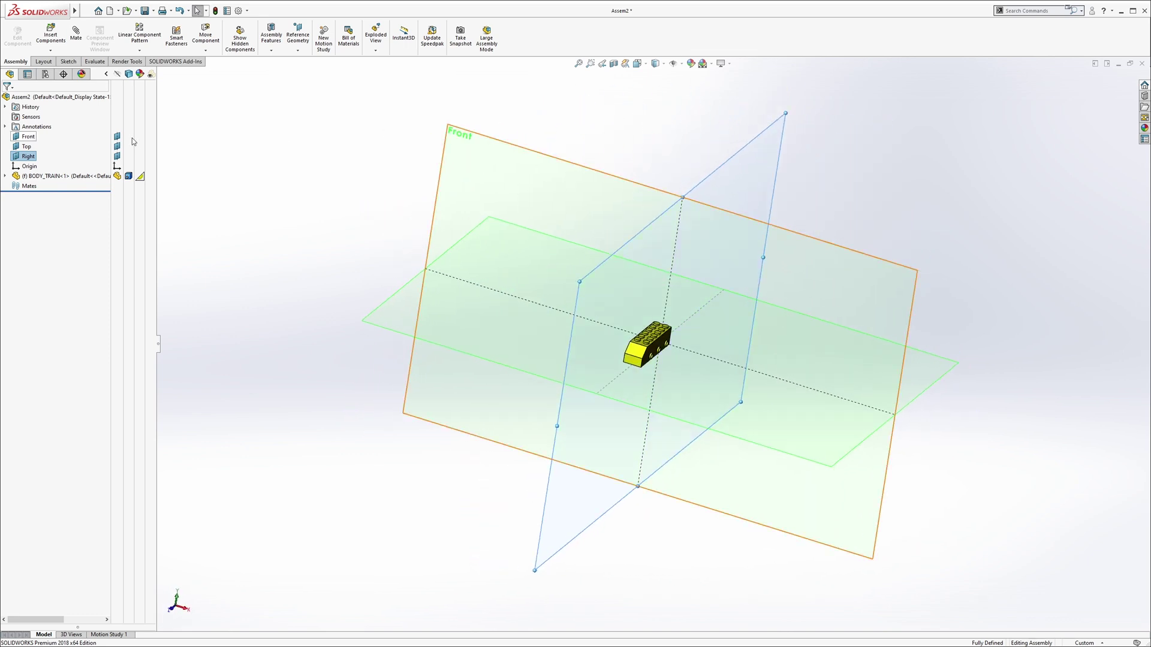
left_click(230, 160)
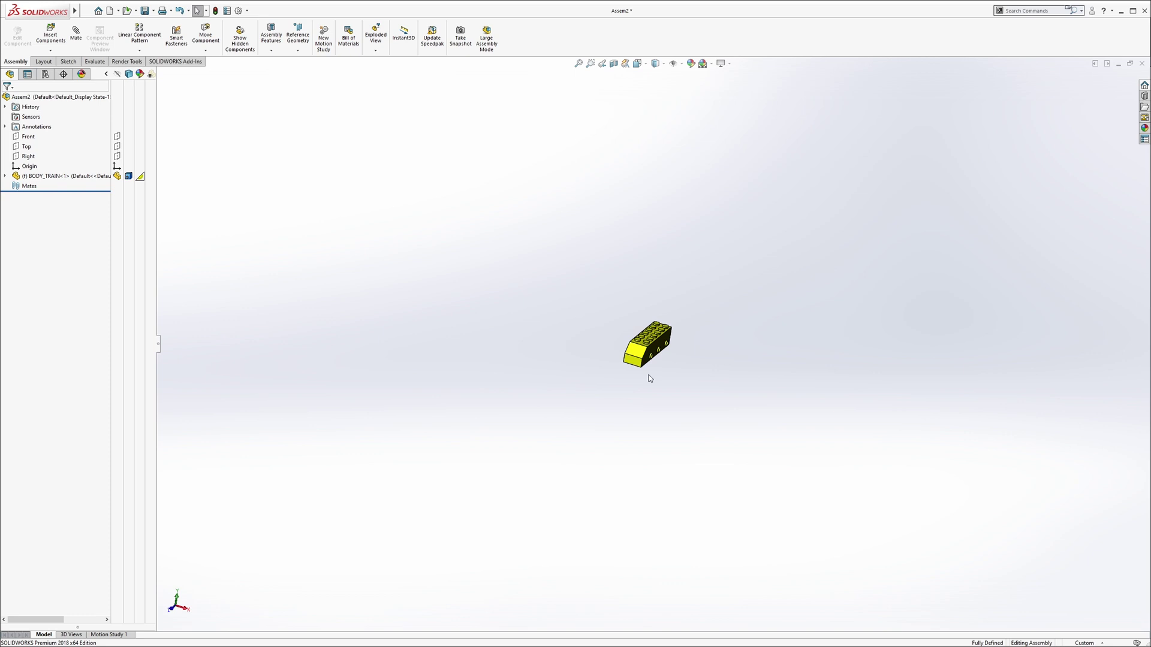
scroll(644, 340, "down", 3)
scroll(653, 356, "down", 4)
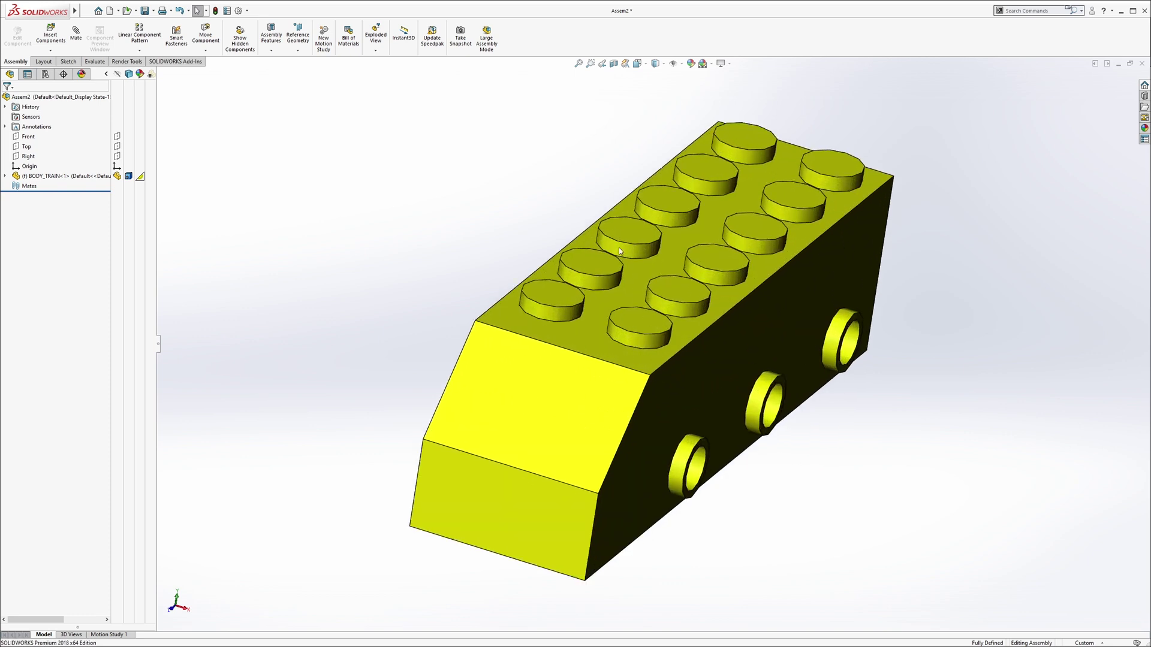
Insert the CAB FRAME_TRAIN plate above the BODY_TRAIN brick and view it from the side
left_click(51, 52)
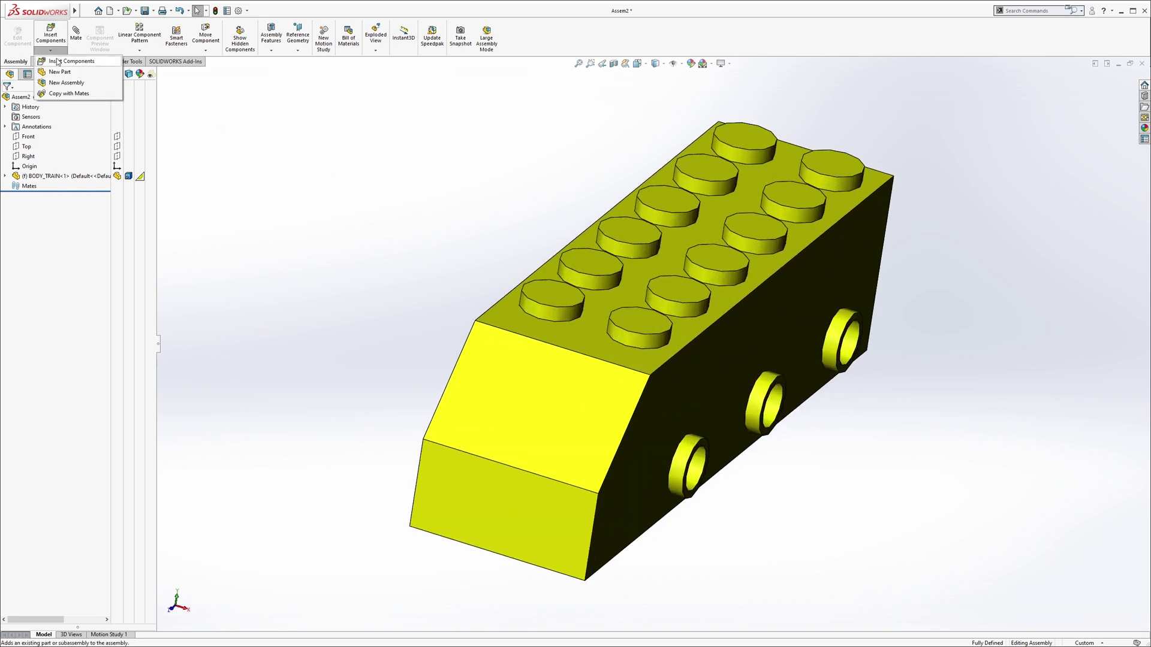
left_click(58, 62)
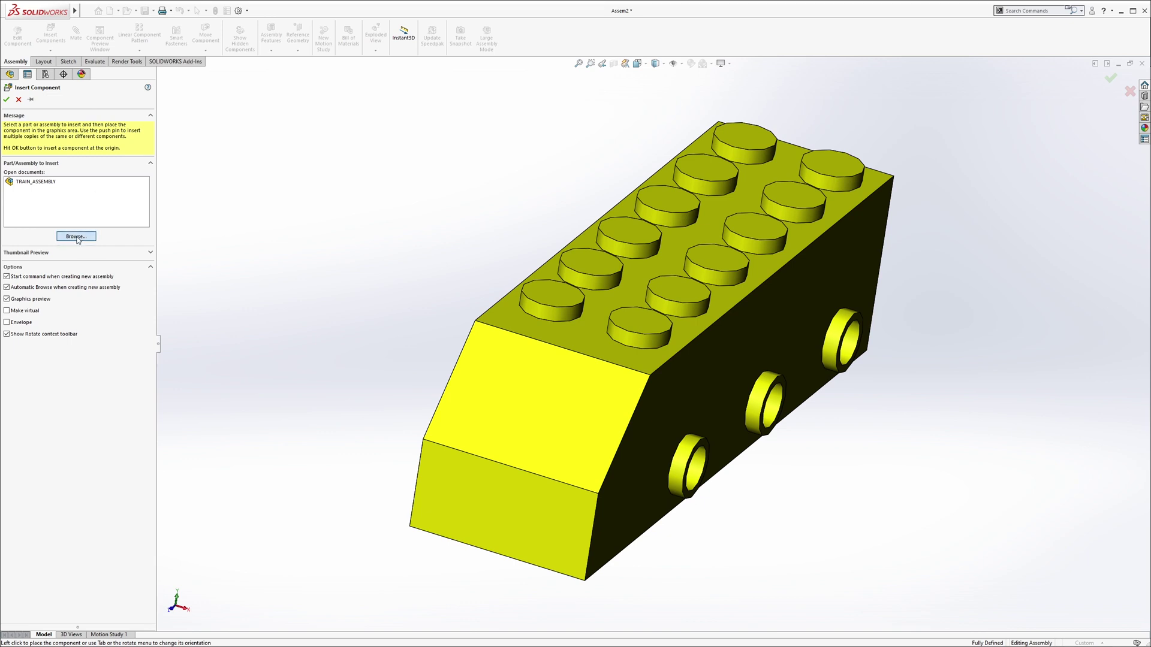
left_click(76, 237)
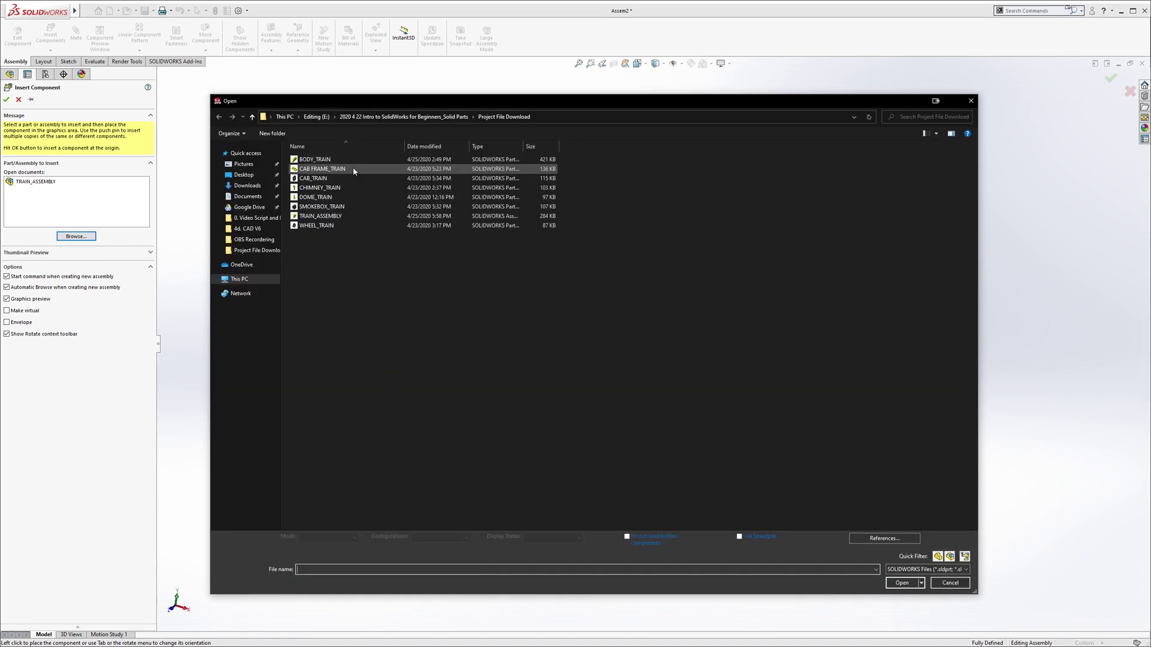
left_click(353, 168)
left_click(902, 581)
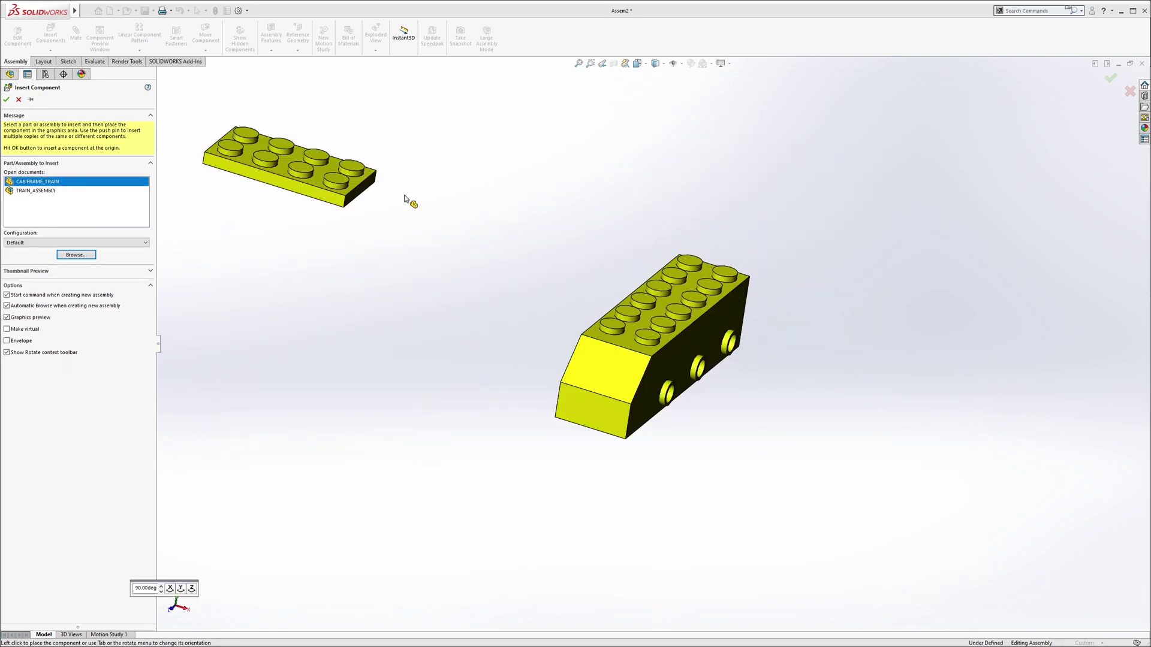
left_click(697, 228)
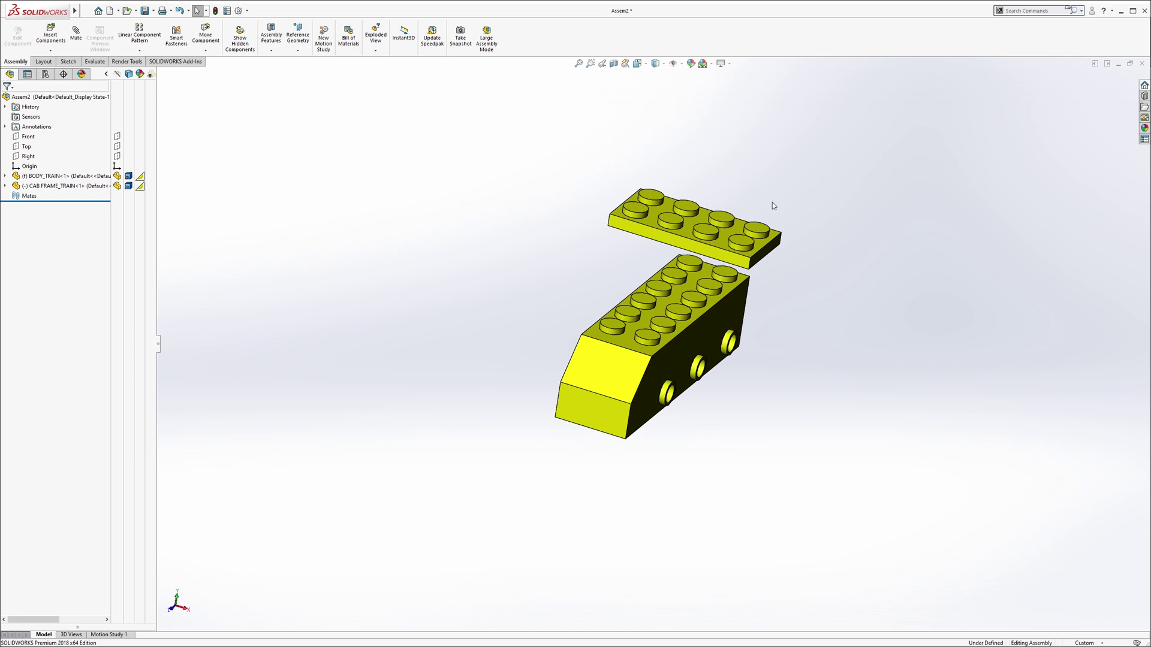
scroll(702, 253, "down", 3)
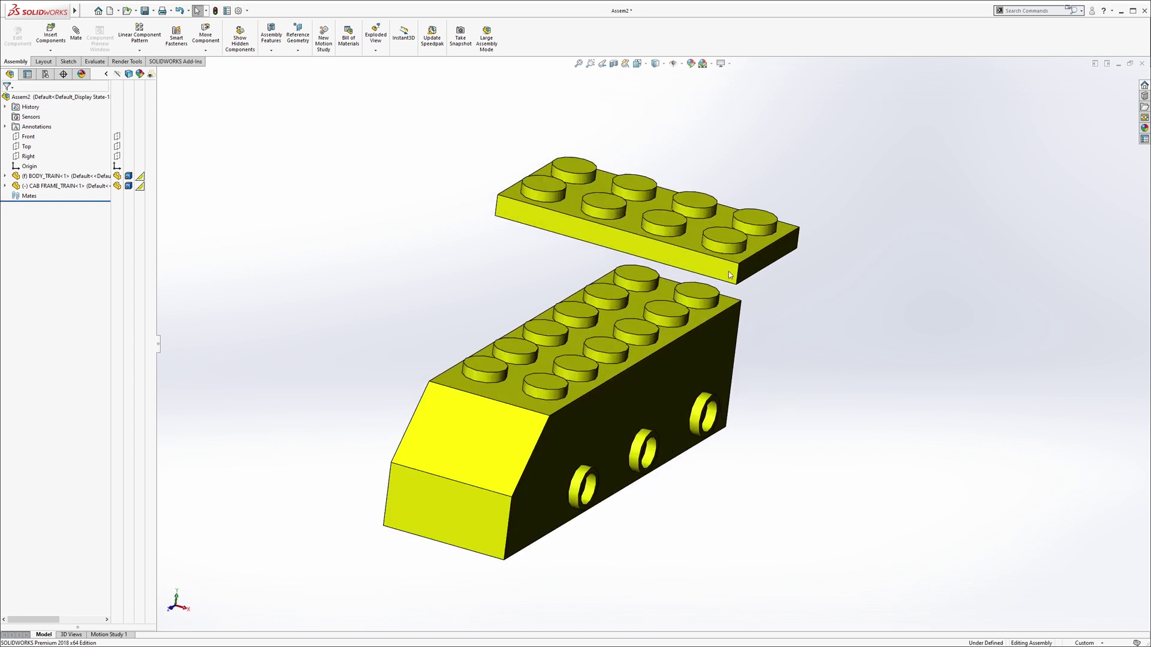
mouse_move(729, 271)
middle_mouse_down()
mouse_move(667, 246)
mouse_move(630, 270)
middle_mouse_up()
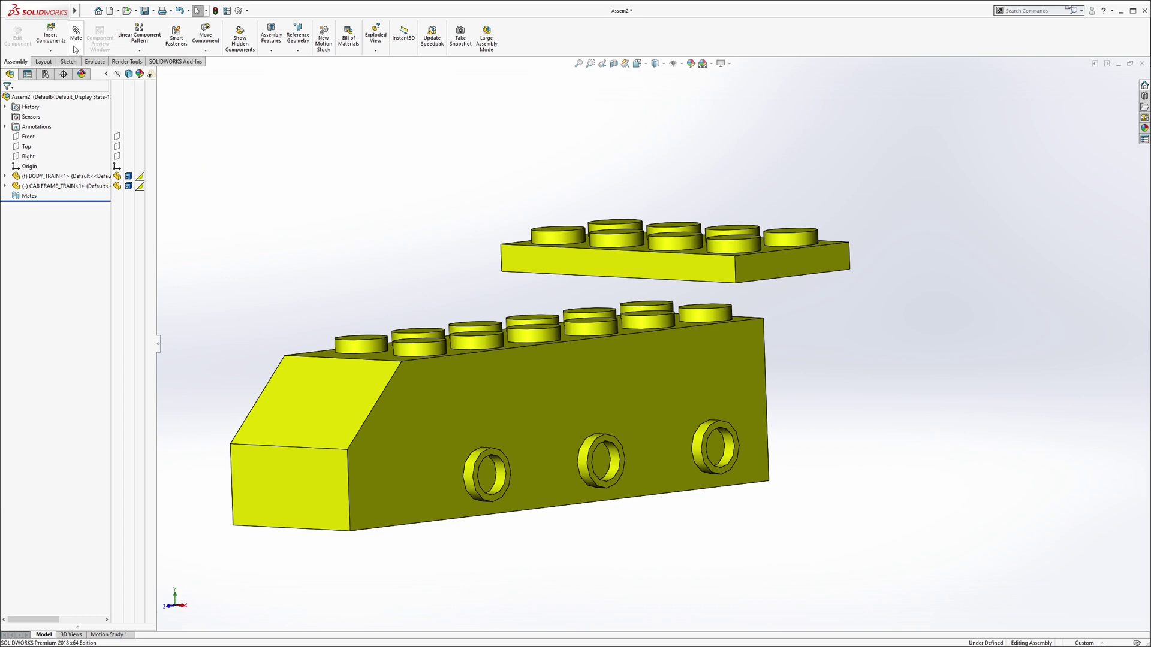
Mate the plate's bottom face coincident with the body brick's top face, then test its freedom
key("s")
mouse_move(594, 262)
middle_mouse_down()
mouse_move(705, 296)
mouse_move(643, 494)
middle_mouse_up()
left_click(722, 266)
left_click(643, 493)
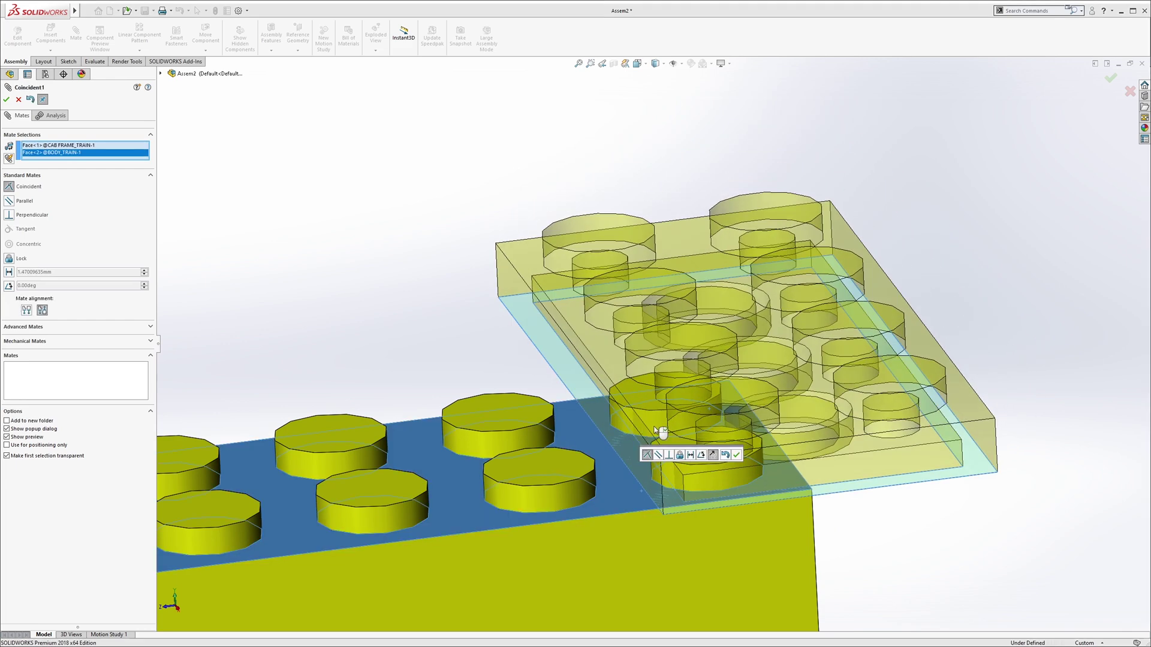
left_click(738, 457)
left_click(730, 427)
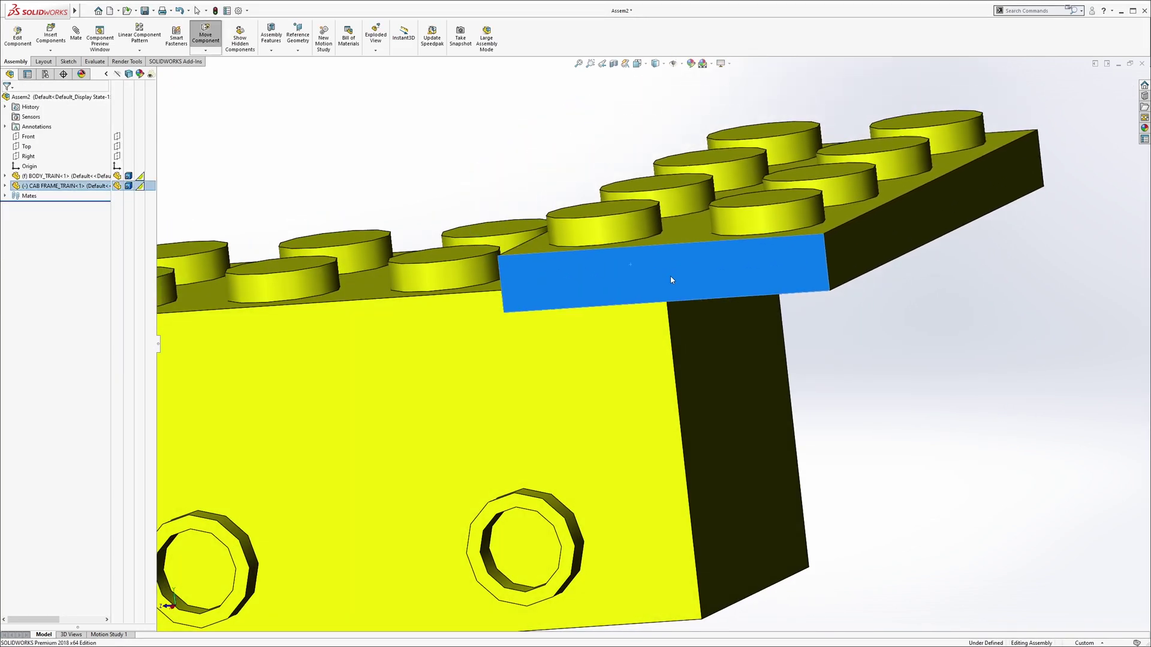
left_click_drag(666, 278, 664, 241)
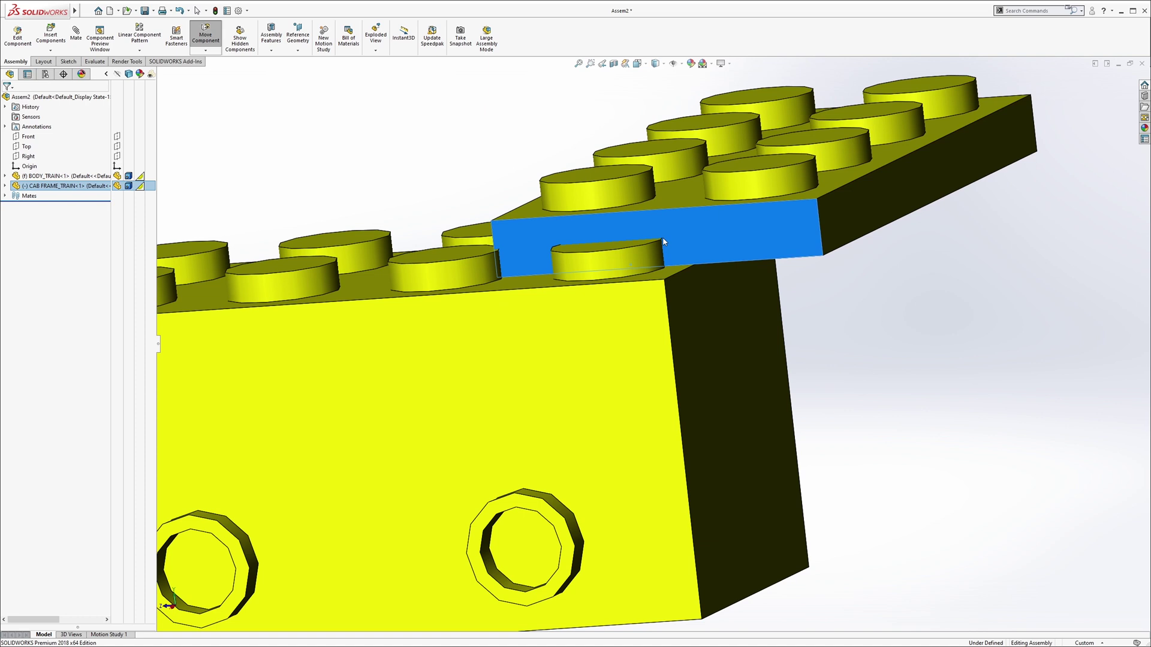
key("Escape")
Add coincident mates aligning the plate's end and side faces with the body brick
middle_click_drag(666, 245, 836, 236)
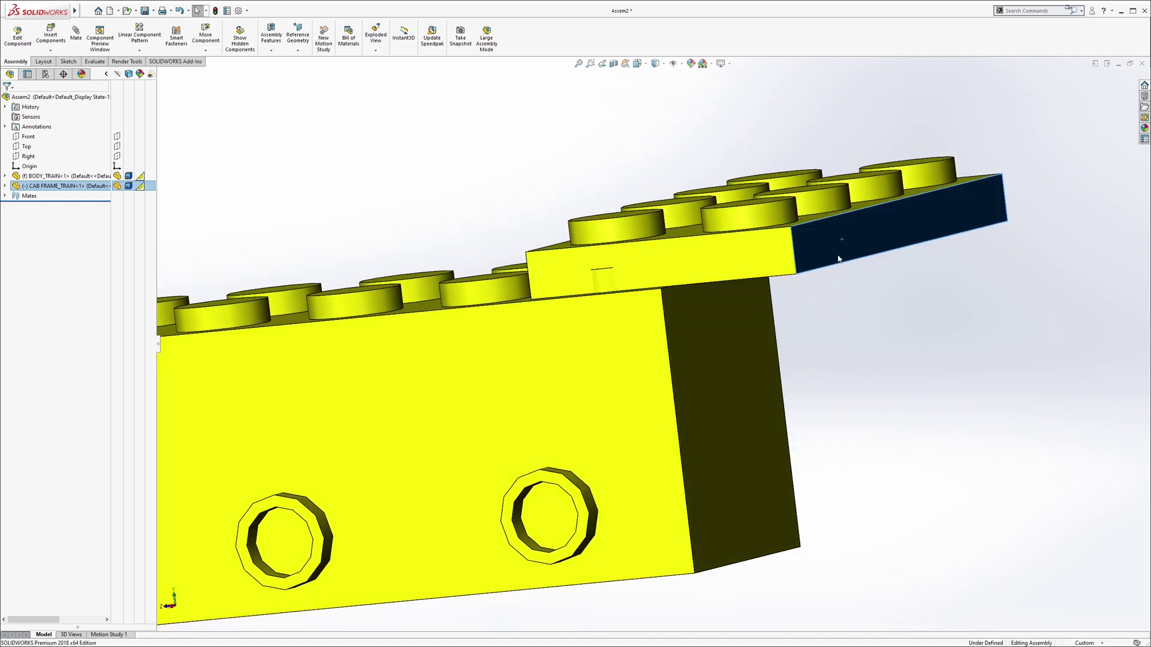
left_click(891, 384)
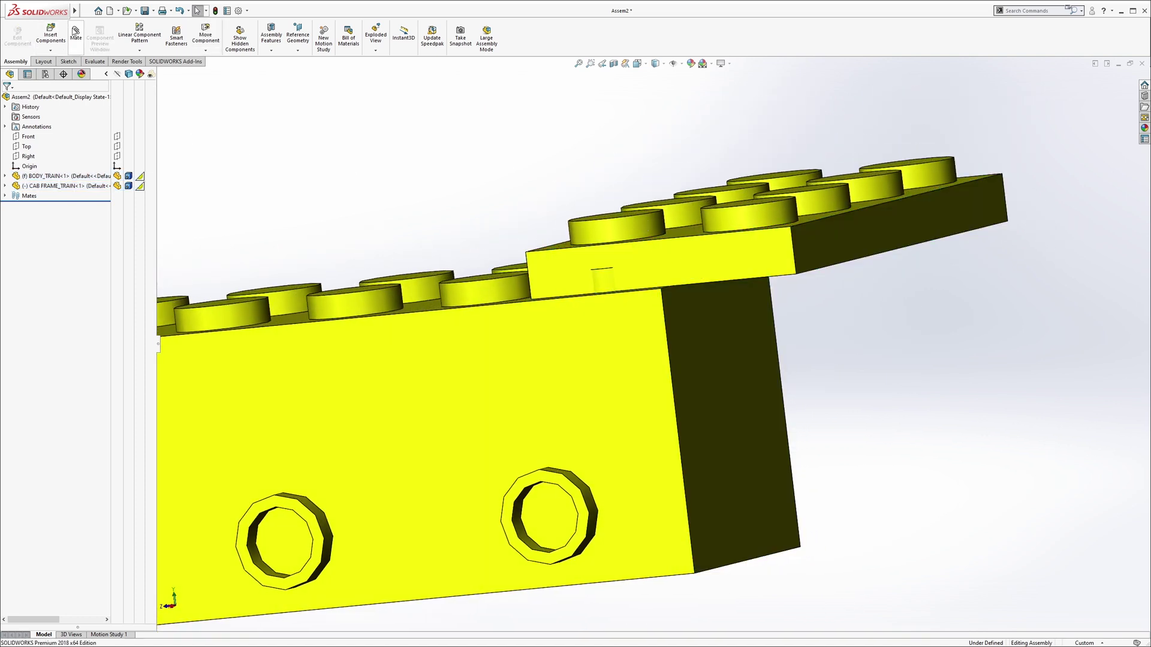
left_click(836, 233)
left_click(748, 357)
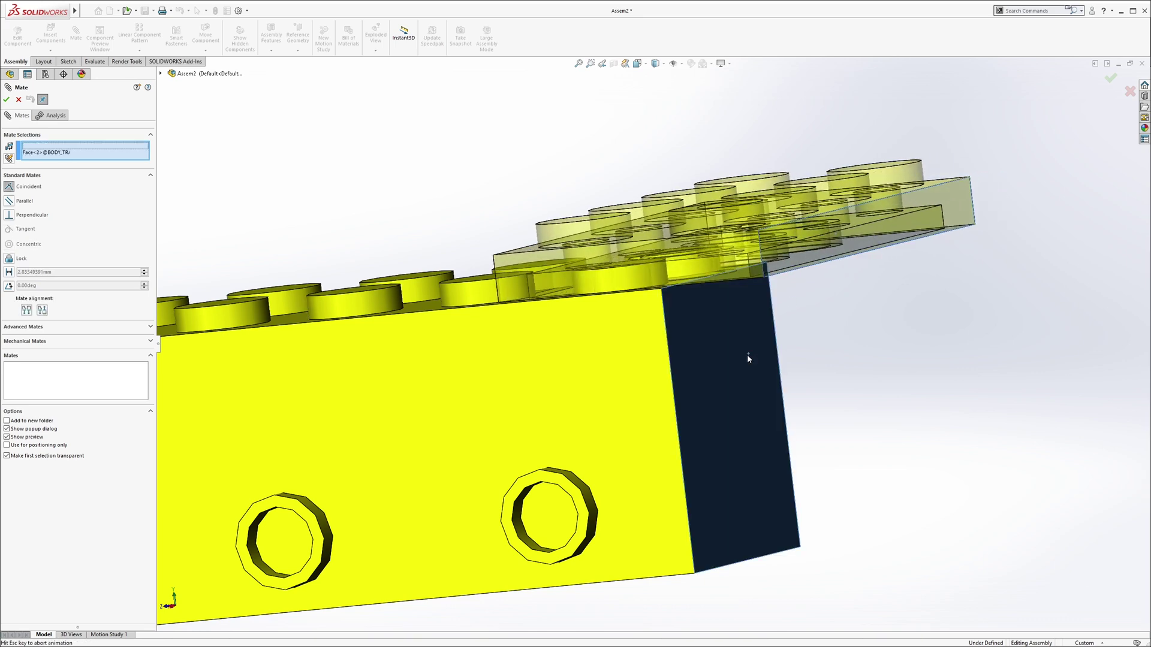
left_click(754, 364)
middle_click_drag(709, 265, 693, 289)
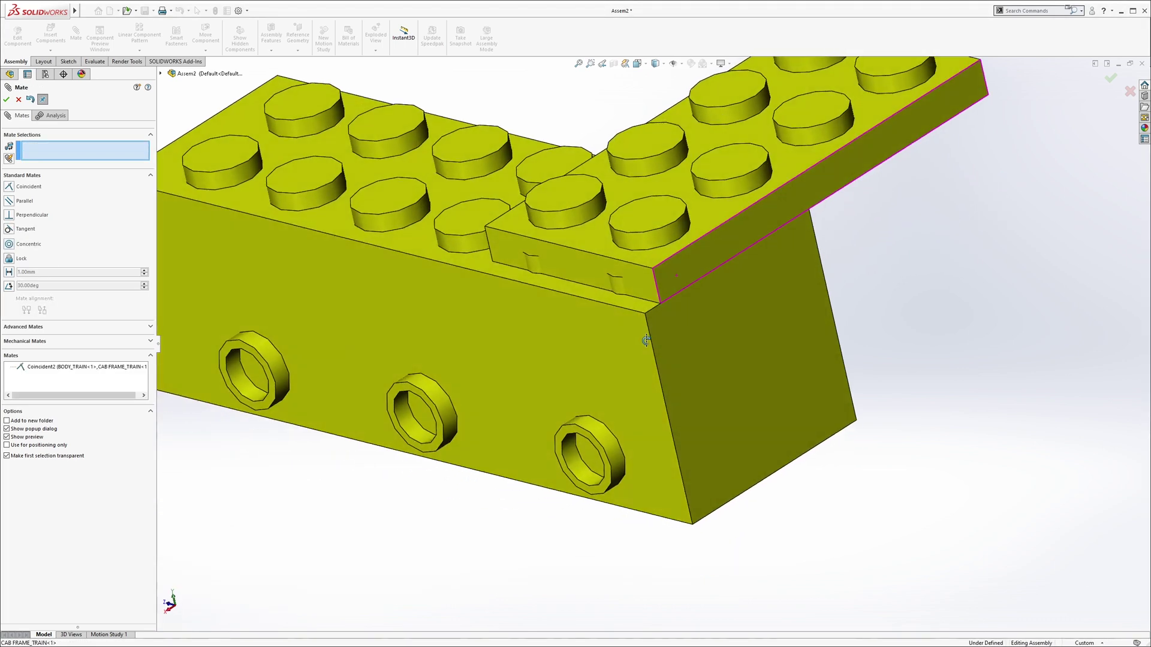
left_click(718, 262)
left_click(686, 310)
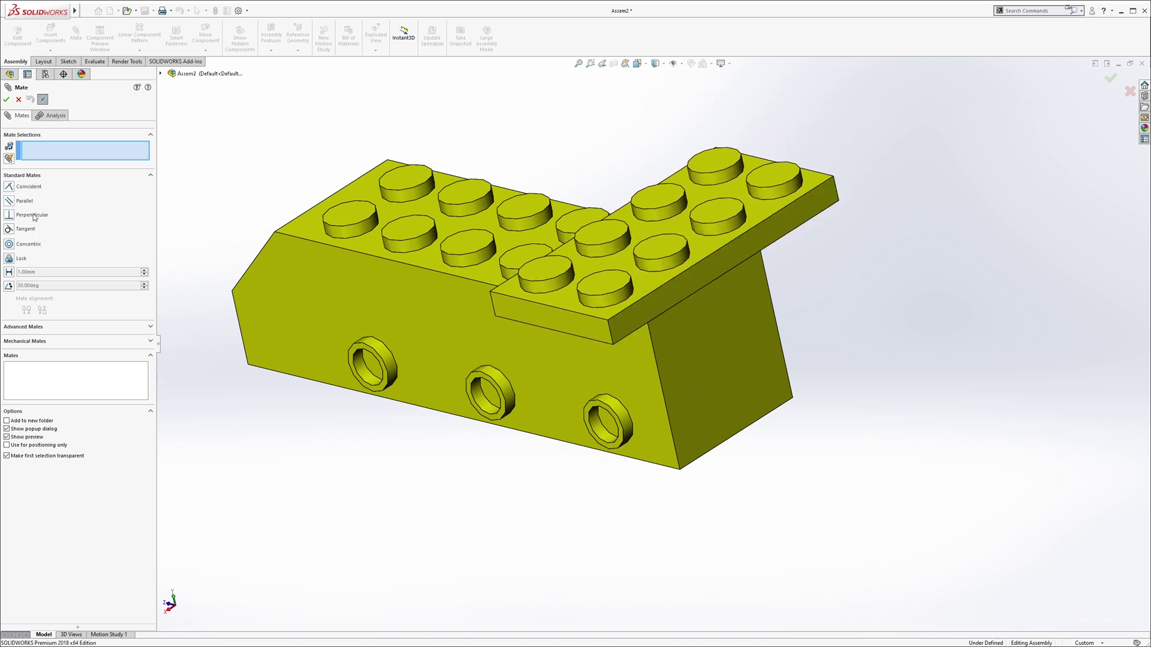
Add a Width mate between both body brick faces and both plate side faces
left_click(25, 327)
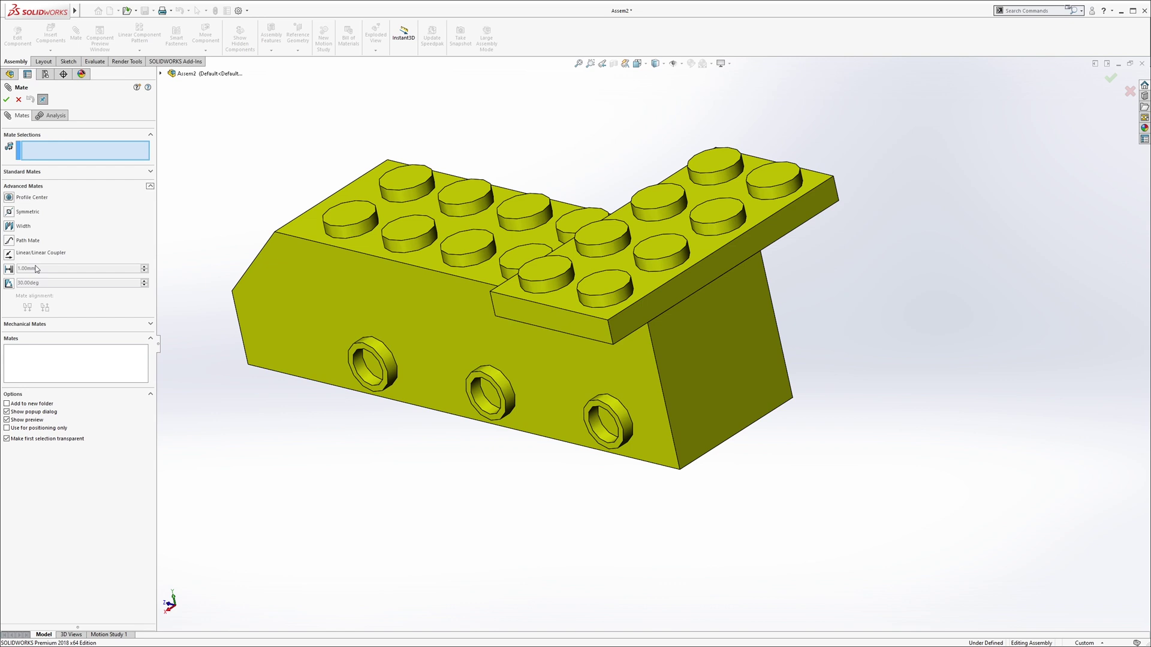
left_click(10, 226)
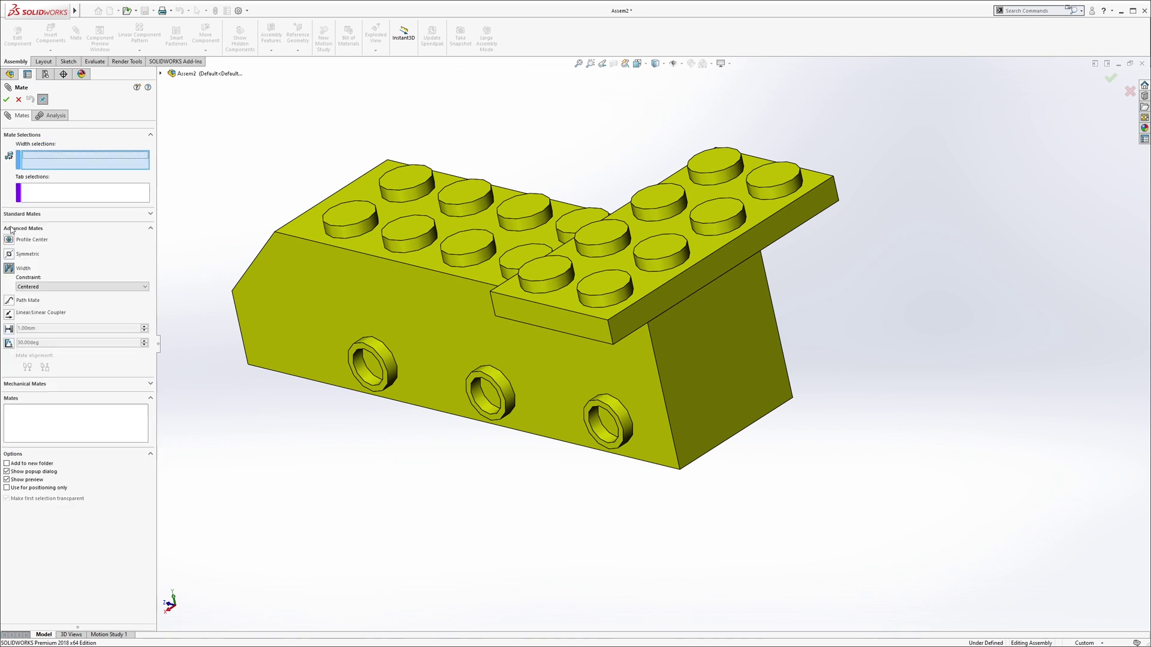
left_click(455, 330)
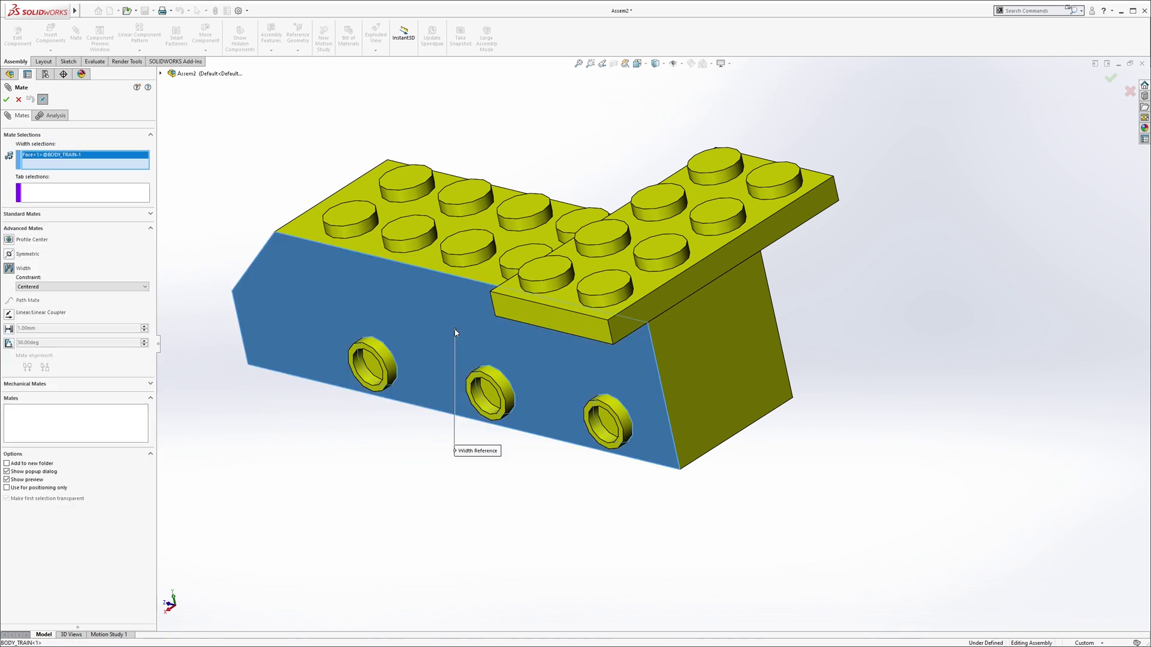
middle_click_drag(708, 323, 601, 388)
left_click(591, 191)
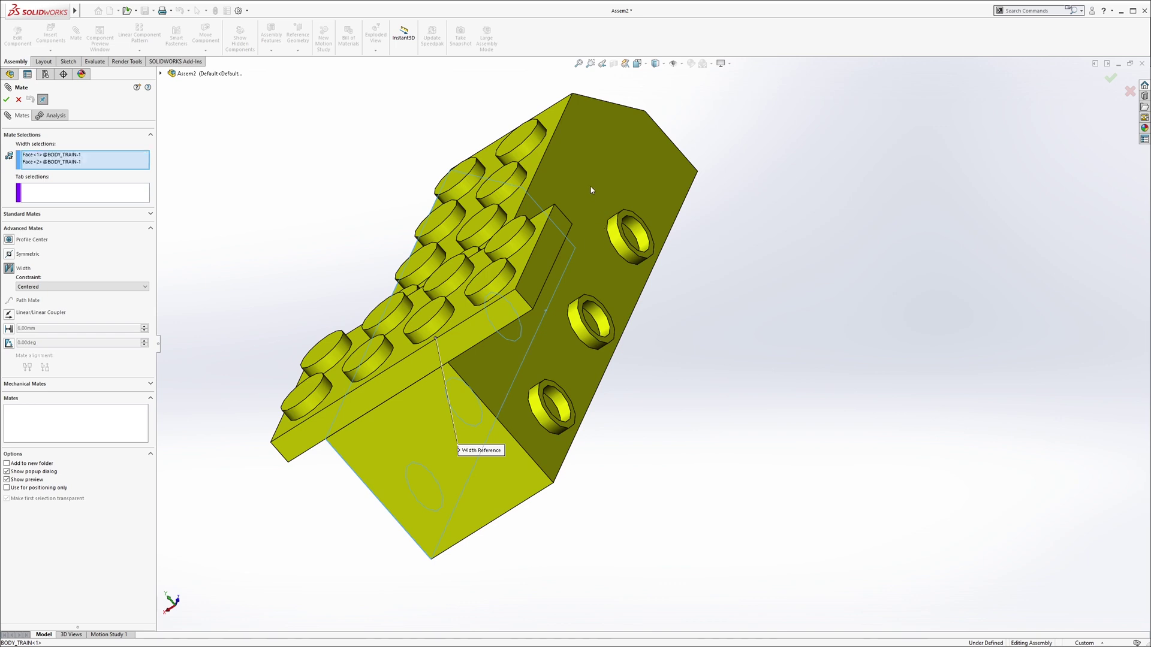
left_click(555, 243)
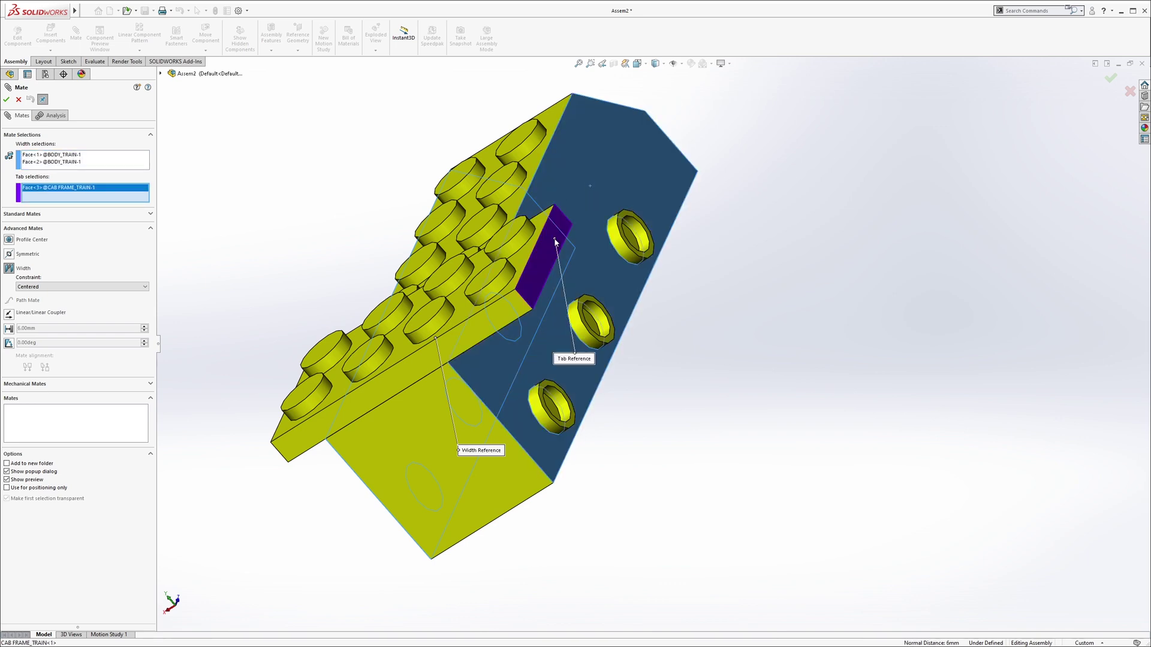
middle_click_drag(584, 253, 456, 367)
left_click(405, 396)
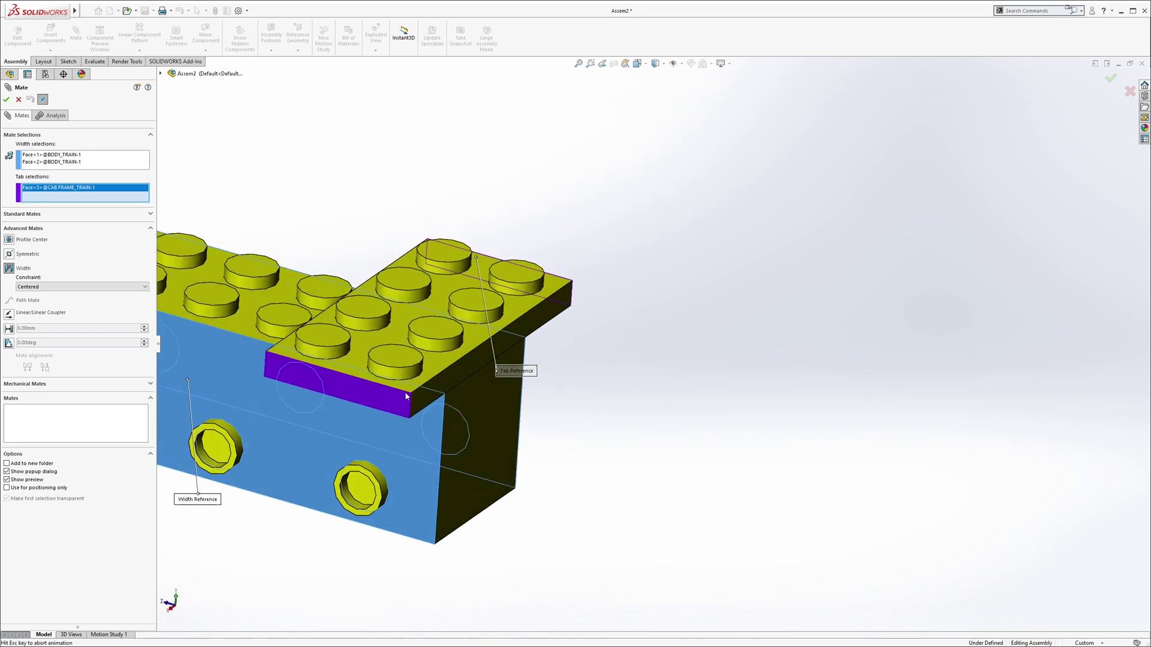
left_click(6, 100)
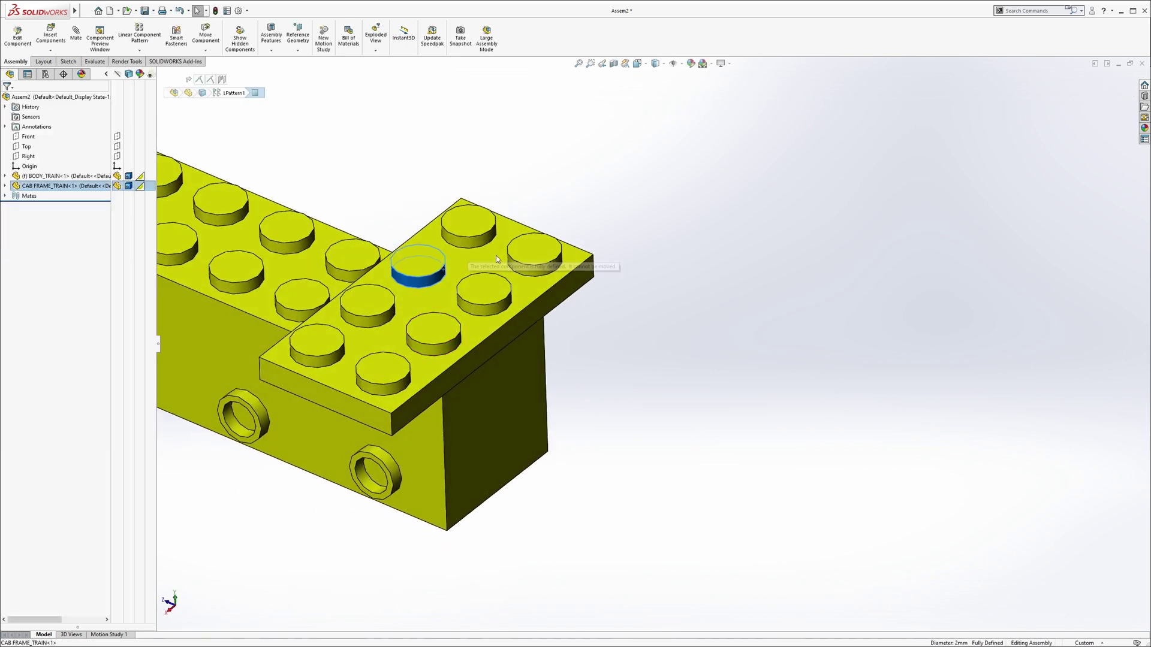
middle_click_drag(679, 372, 442, 211)
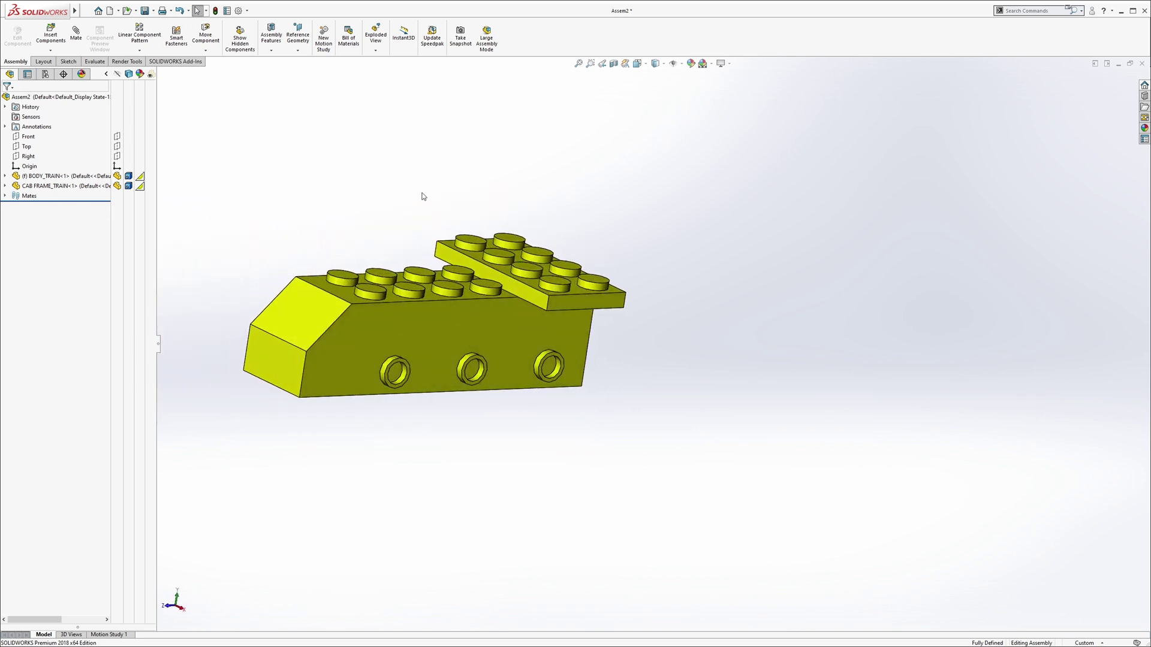
Insert CAB_TRAIN beside the cab frame plate, browsing with extra large icons
middle_click_drag(422, 196, 412, 221)
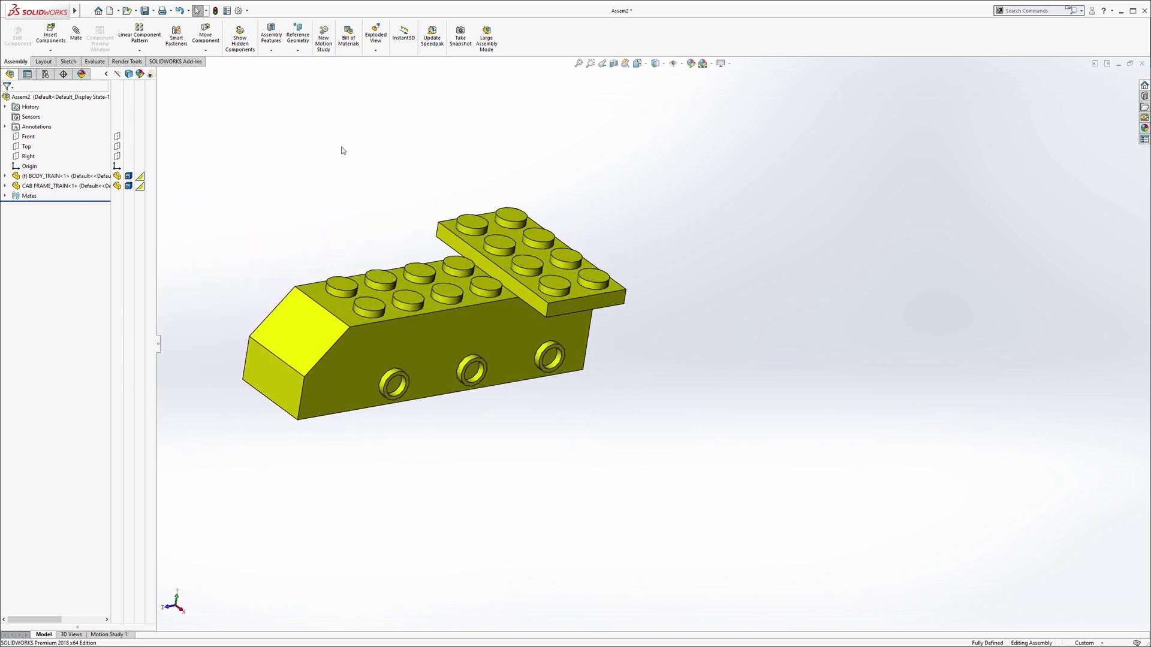
left_click(50, 36)
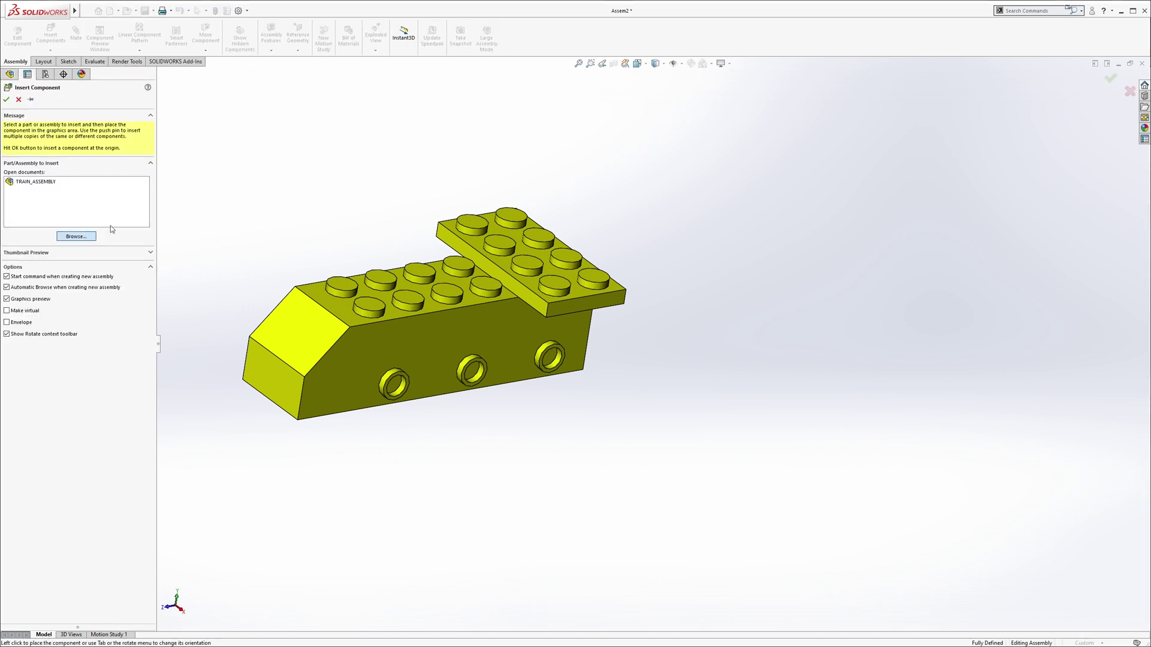
left_click(76, 236)
right_click(582, 247)
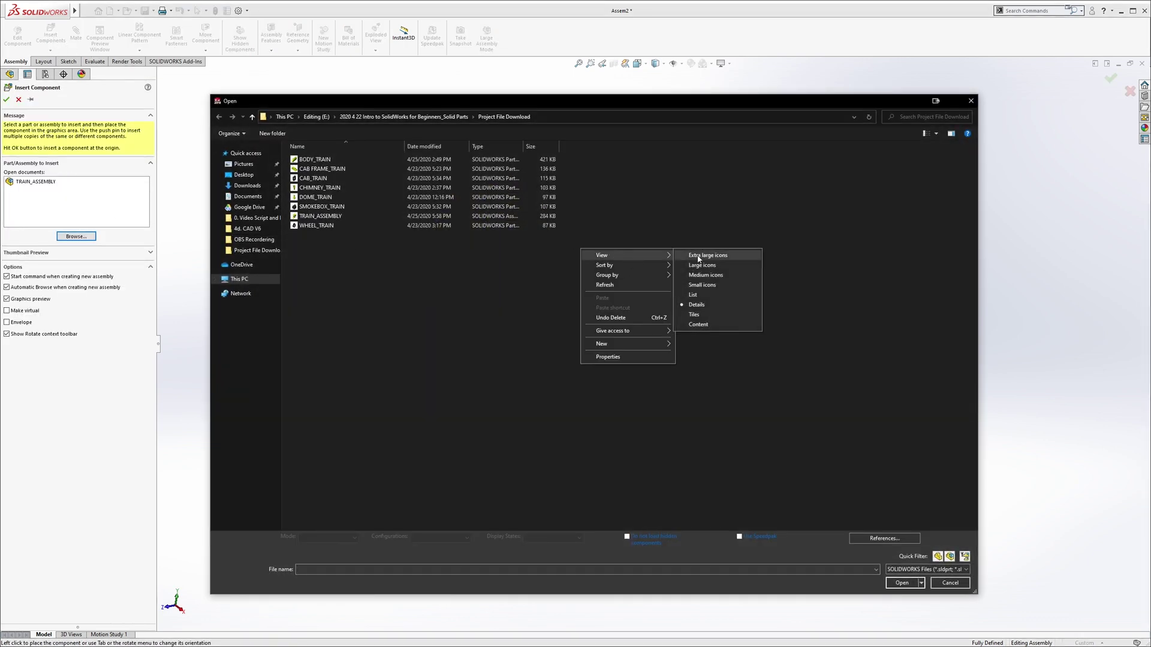
left_click(708, 256)
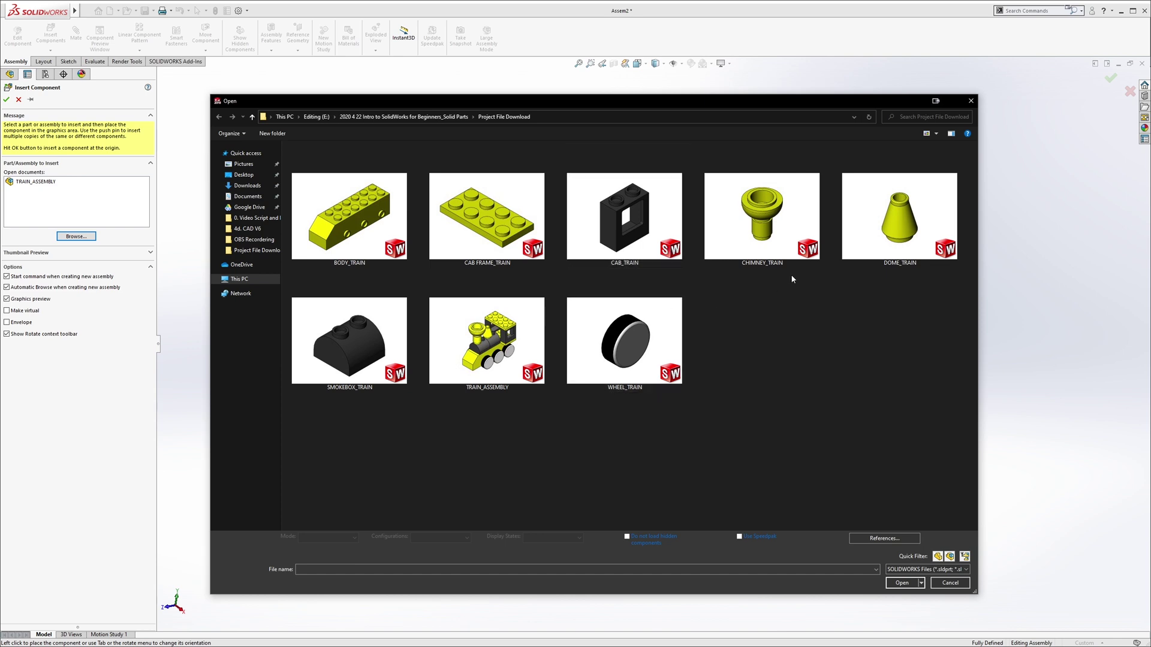
left_click(634, 217)
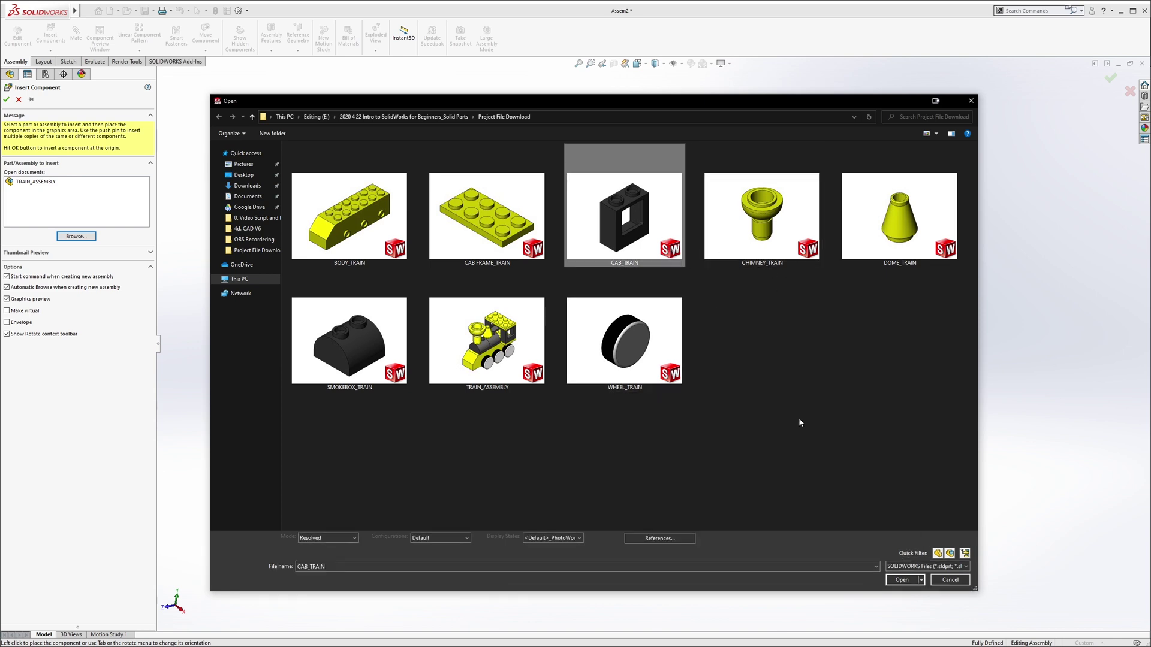
left_click(904, 580)
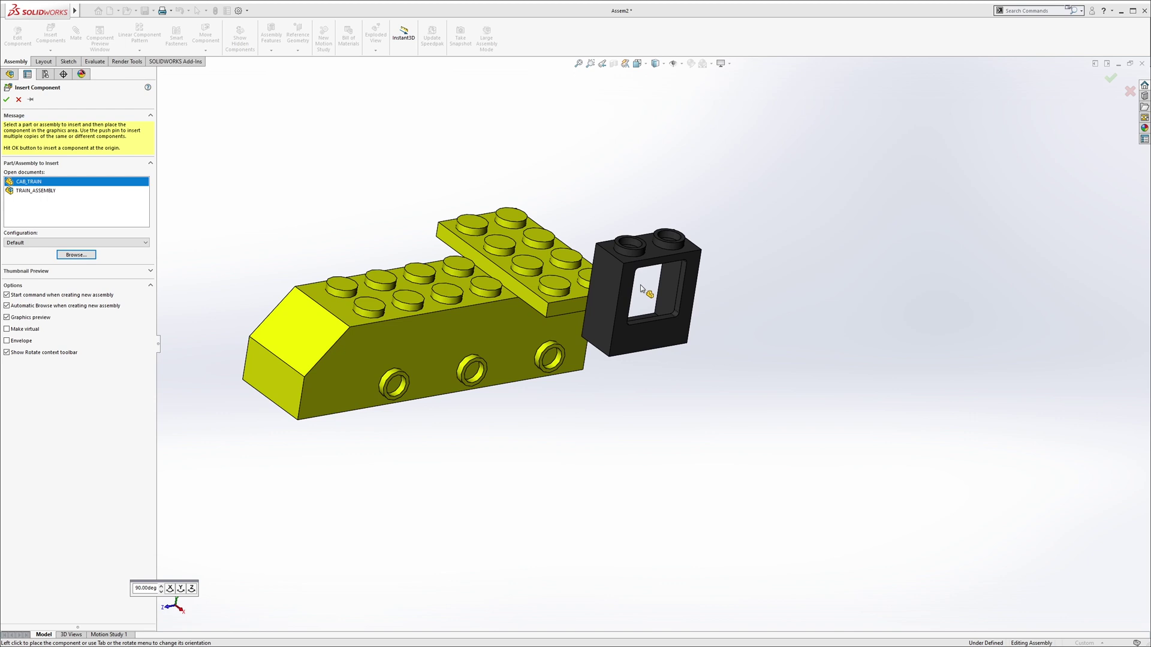
left_click(597, 187)
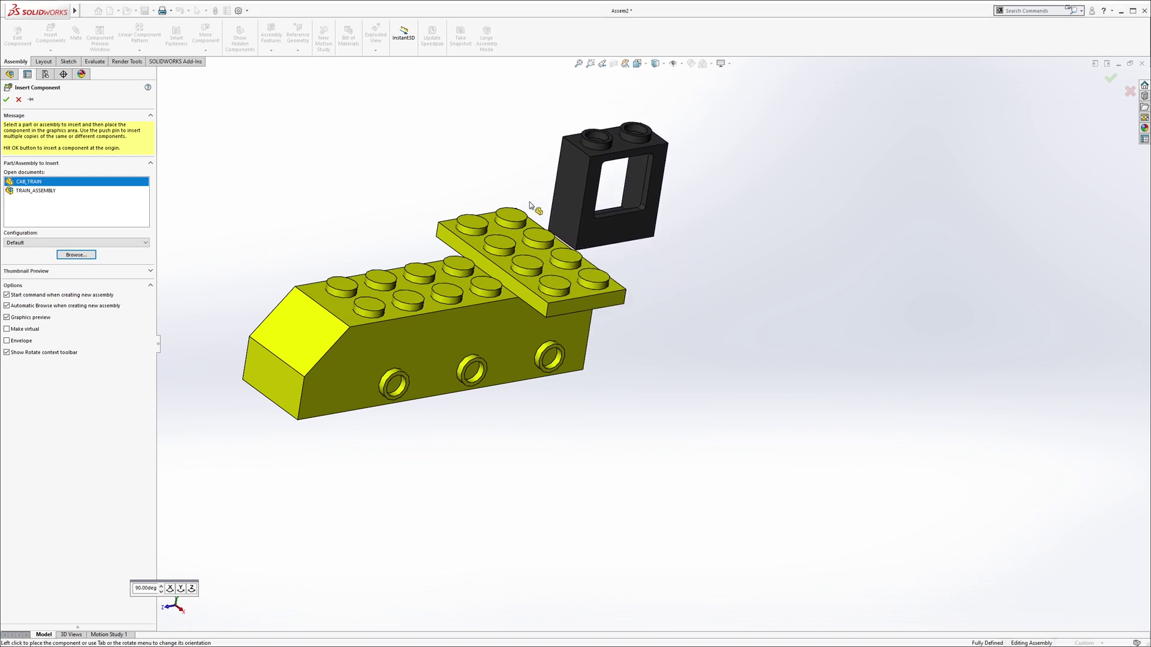
middle_click_drag(577, 237, 591, 206)
scroll(586, 216, "down", 4)
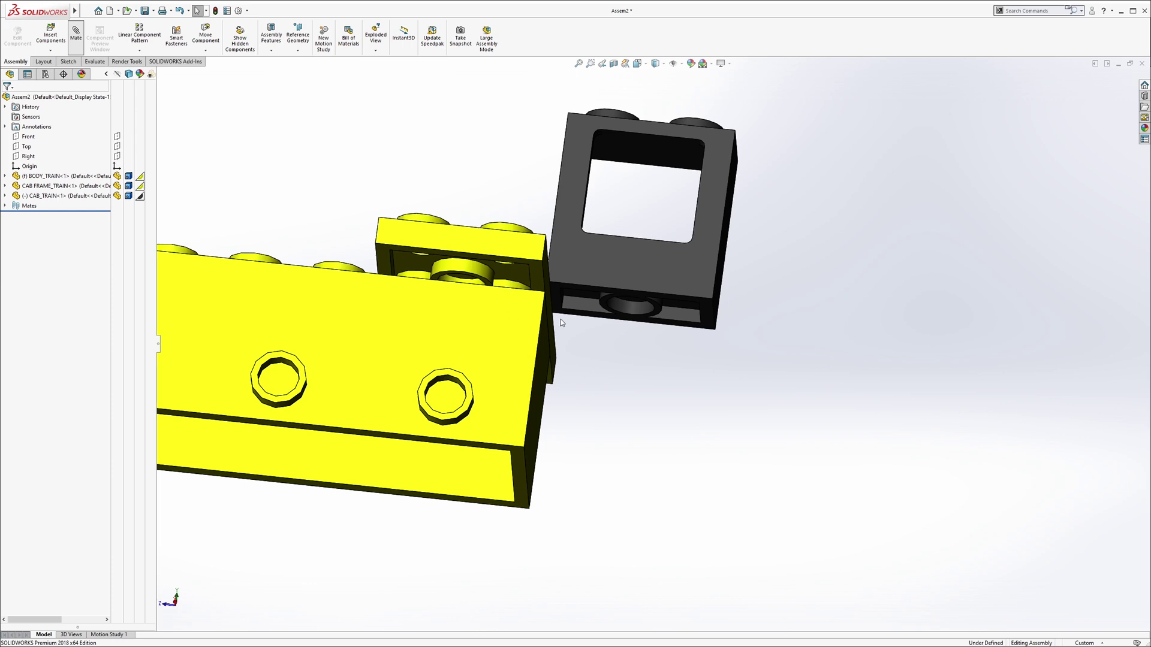
Seat the window brick's bottom face coincident on the plate's top face
key("s")
scroll(630, 305, "down", 3)
left_click(747, 322)
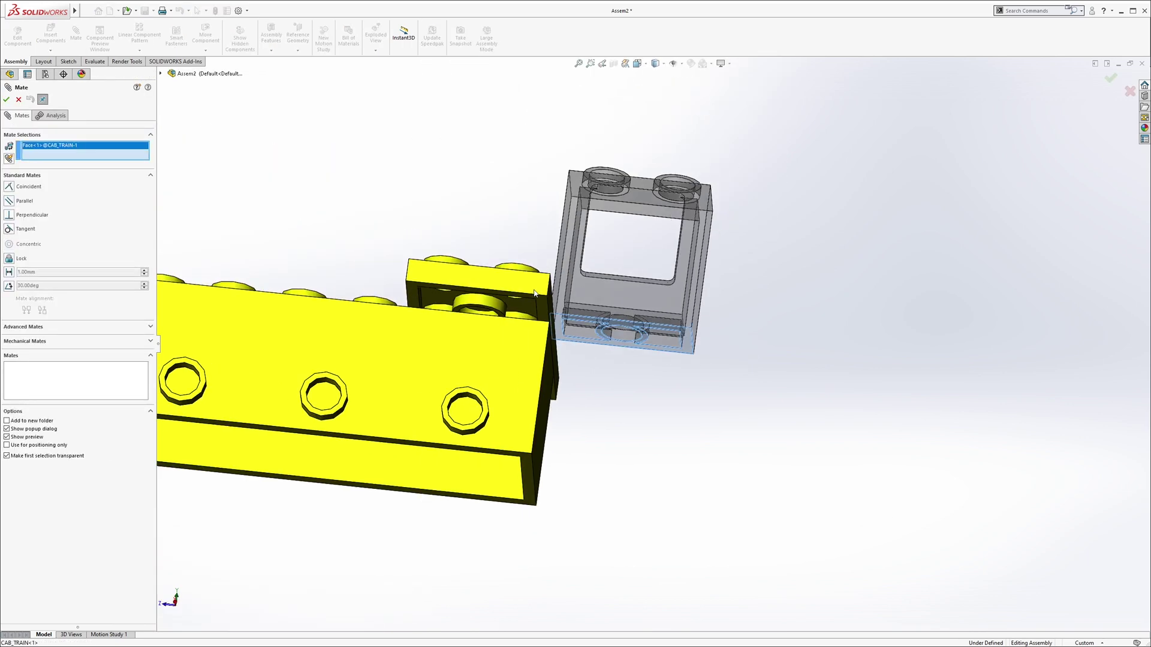
middle_click_drag(535, 295, 550, 352)
left_click(550, 351)
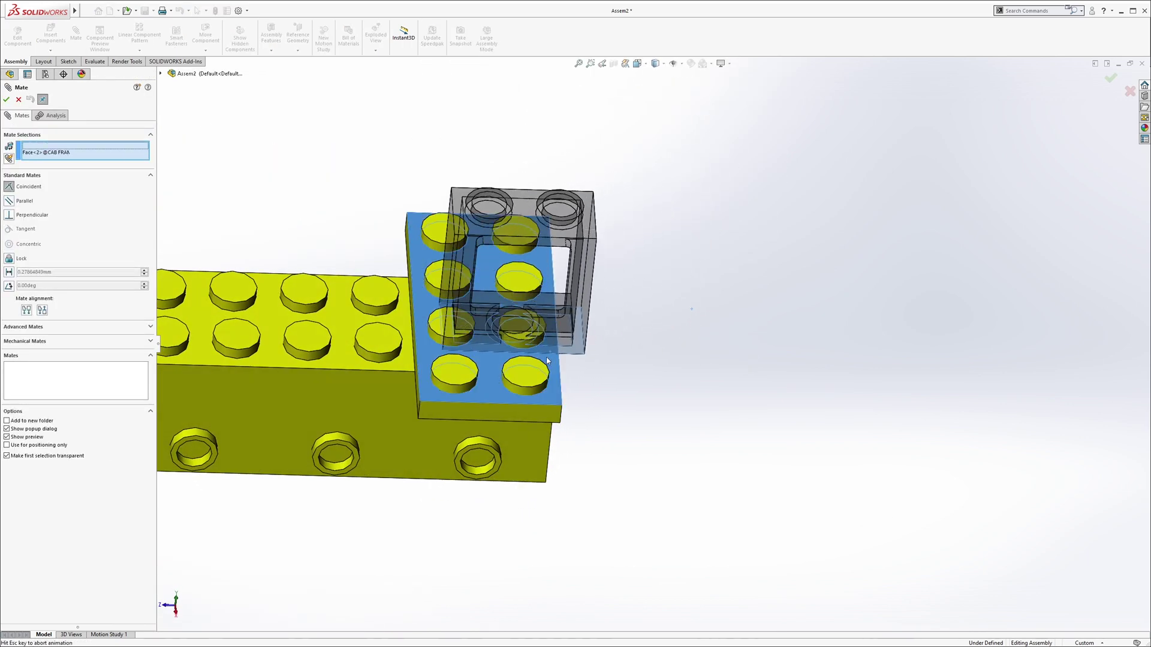
left_click(535, 374)
Add two more coincident mates aligning the window brick's sides with the plate's end
middle_click_drag(513, 360, 492, 326)
left_click(491, 323)
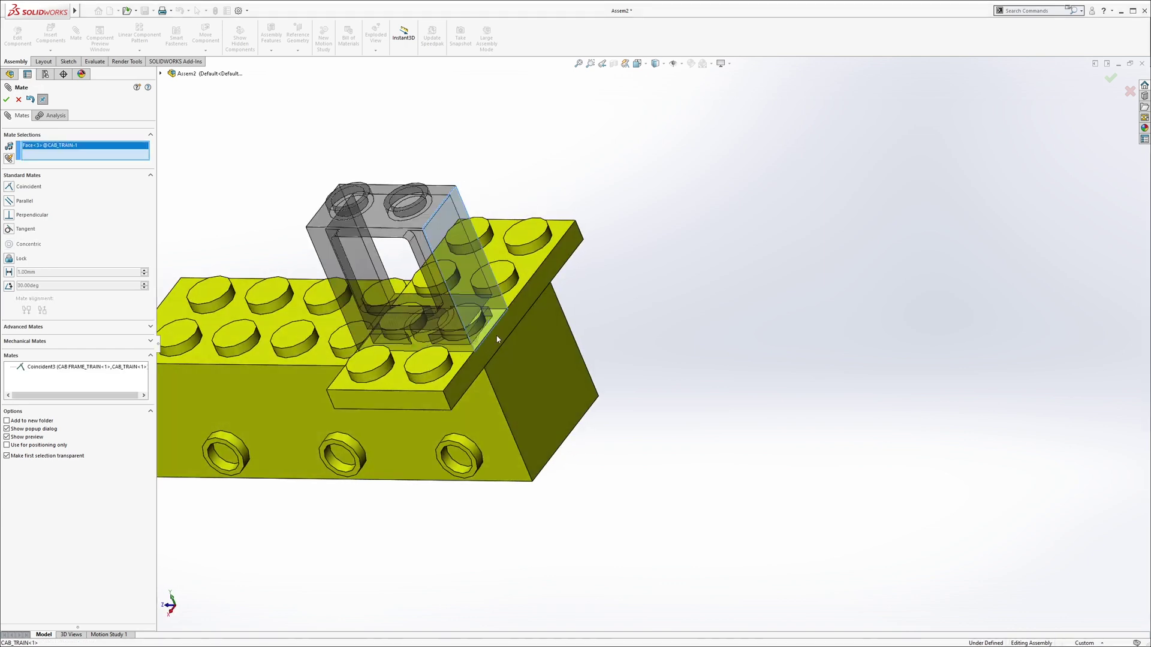
left_click(499, 332)
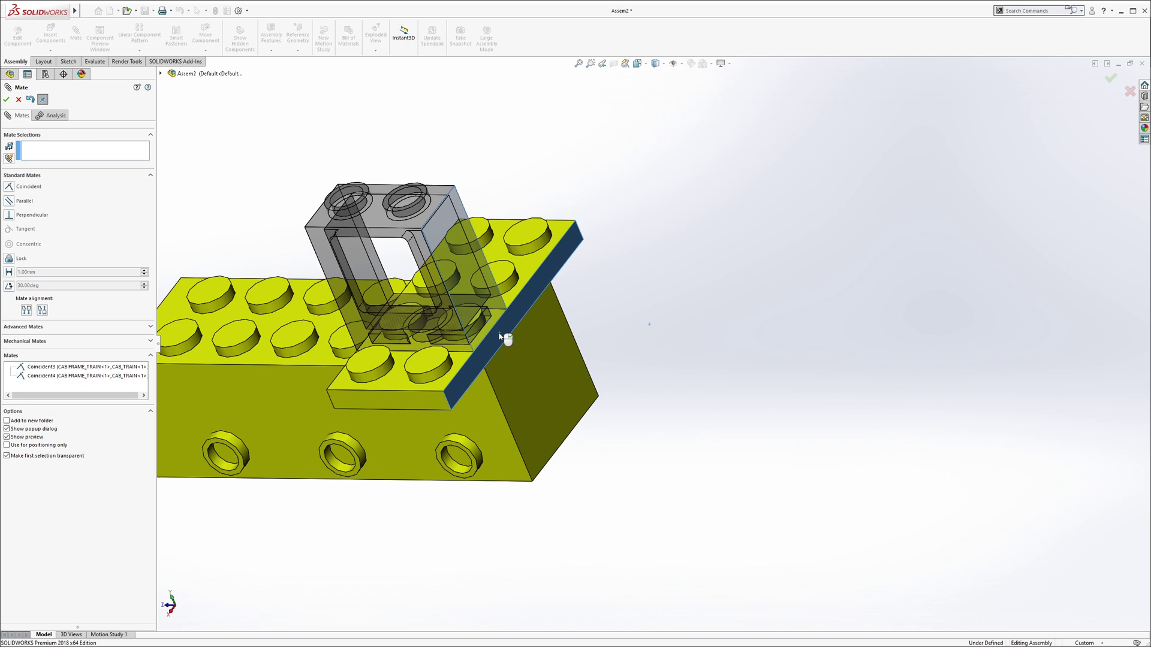
left_click(496, 337)
left_click(448, 332)
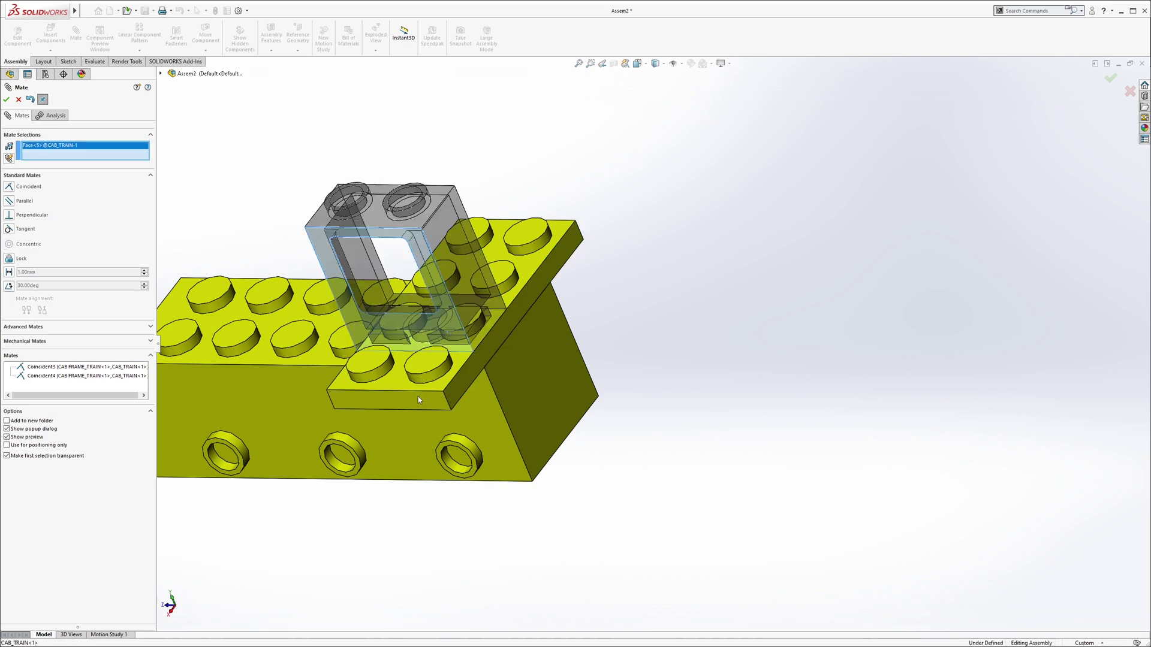
left_click(418, 397)
left_click(418, 397)
mouse_move(417, 396)
middle_mouse_down()
mouse_move(500, 284)
mouse_move(459, 265)
middle_mouse_up()
Mirror CAB_TRAIN about the Right plane to create MirrorComponent1
key("Escape")
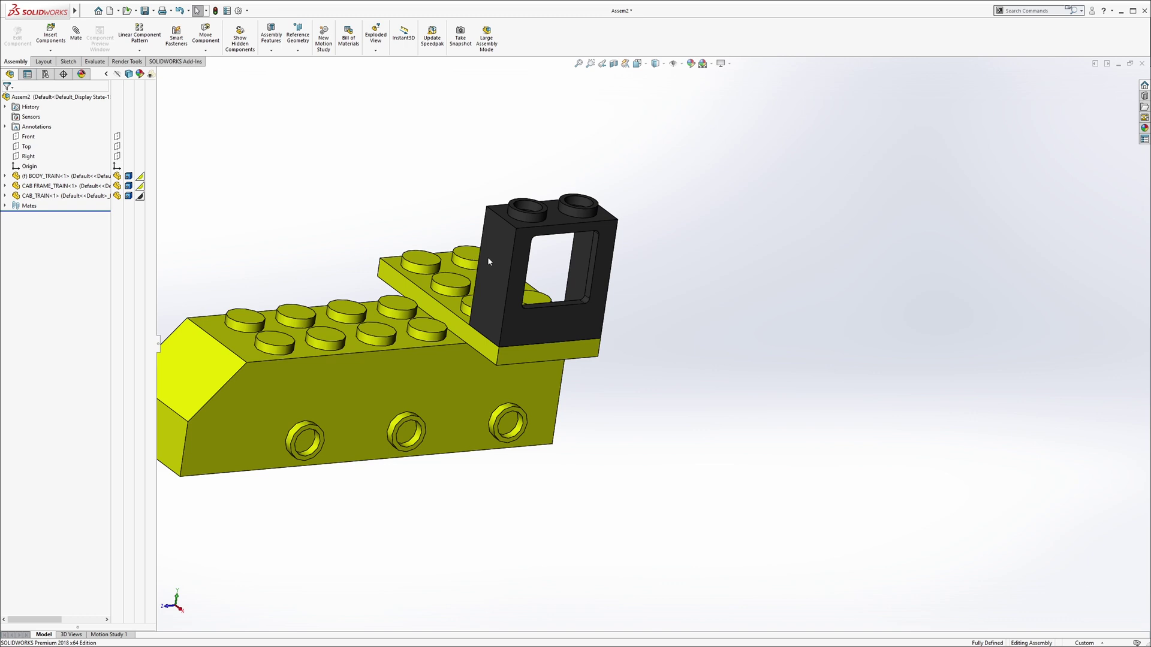
left_click(139, 50)
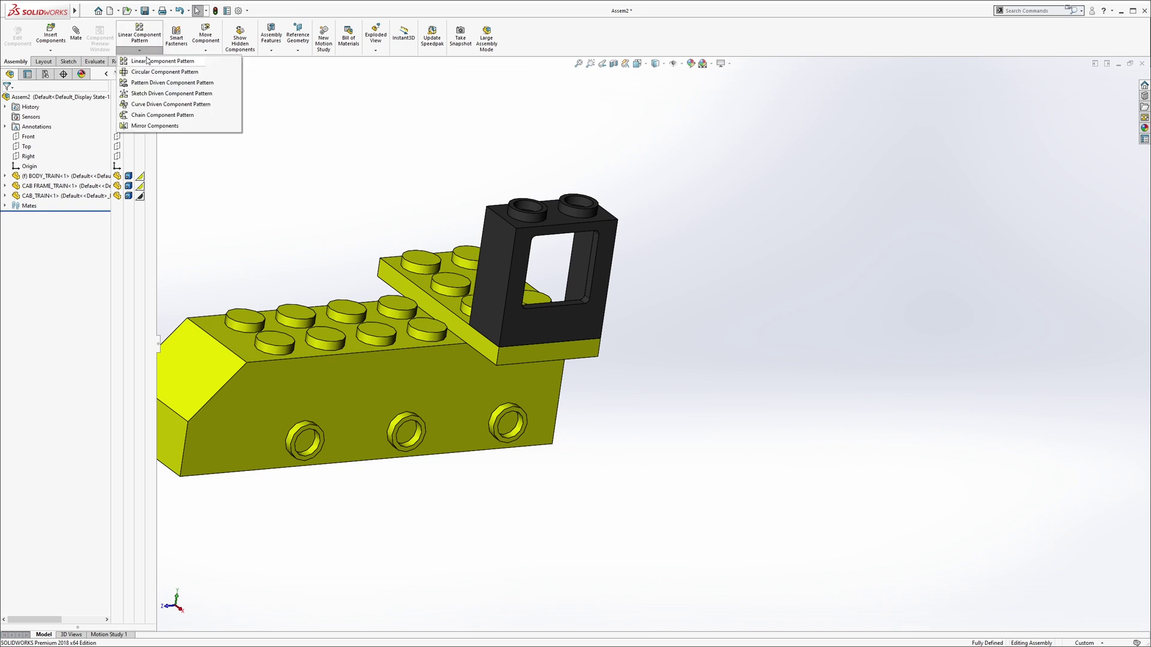
left_click(145, 123)
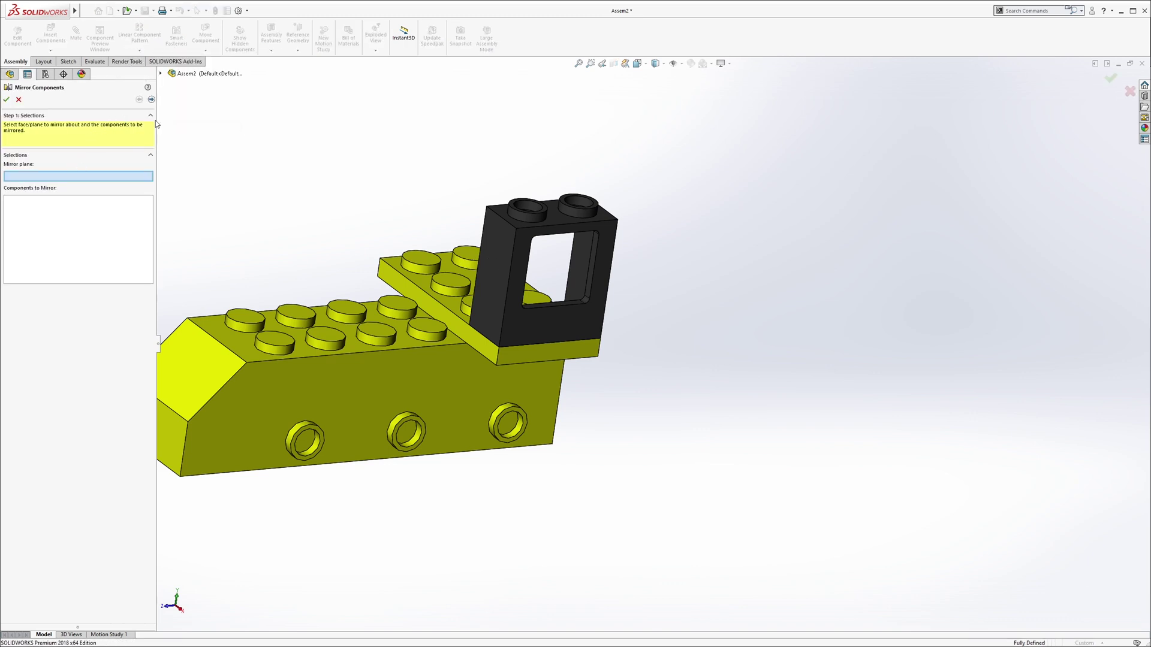
left_click(162, 74)
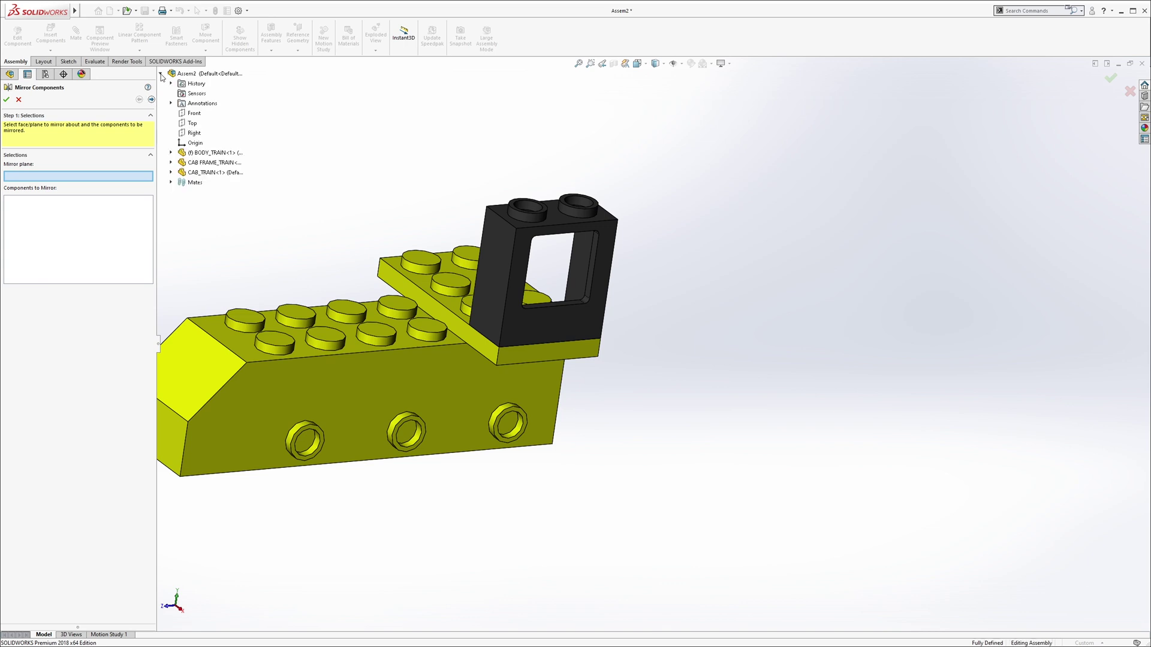
left_click(195, 132)
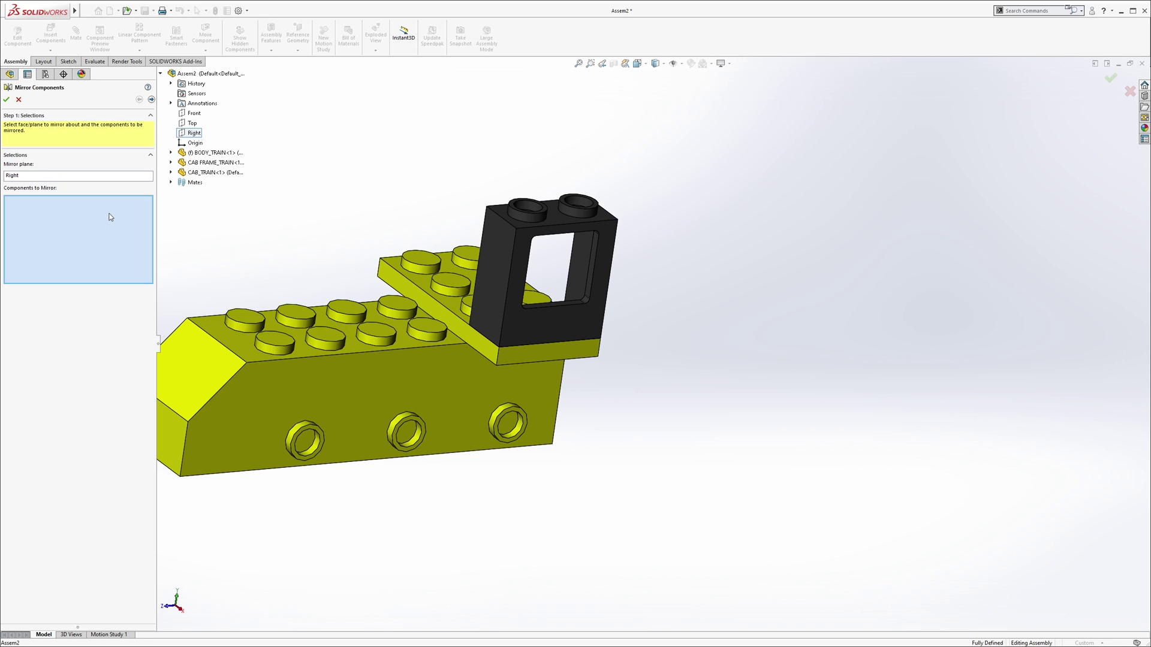
left_click(488, 258)
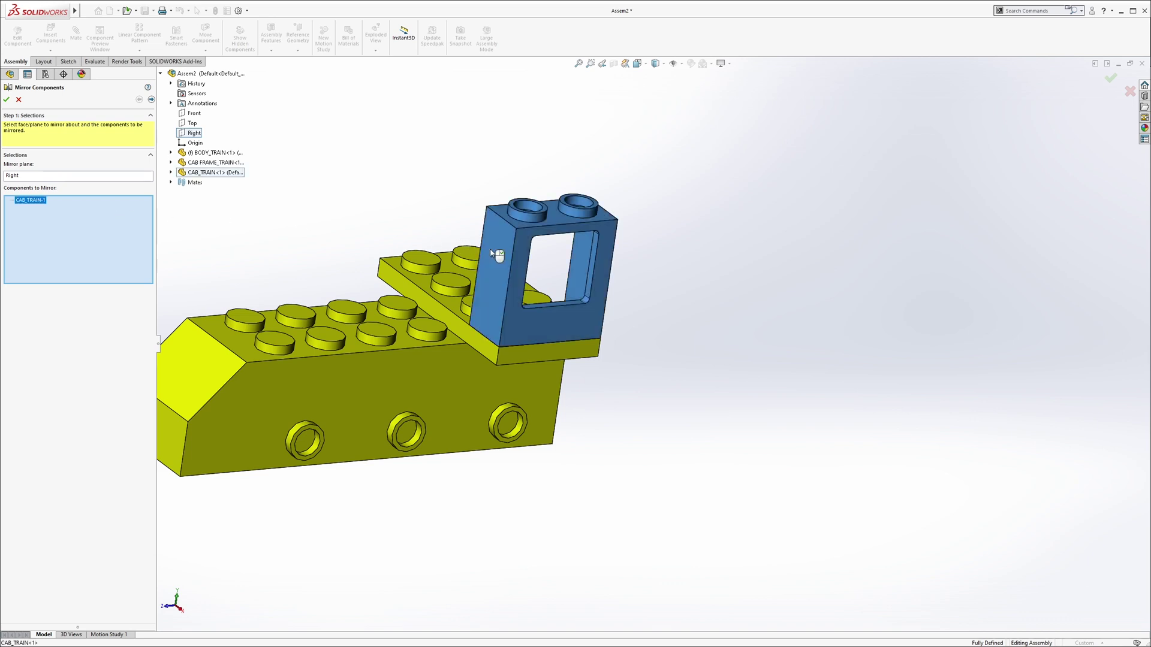
left_click(152, 99)
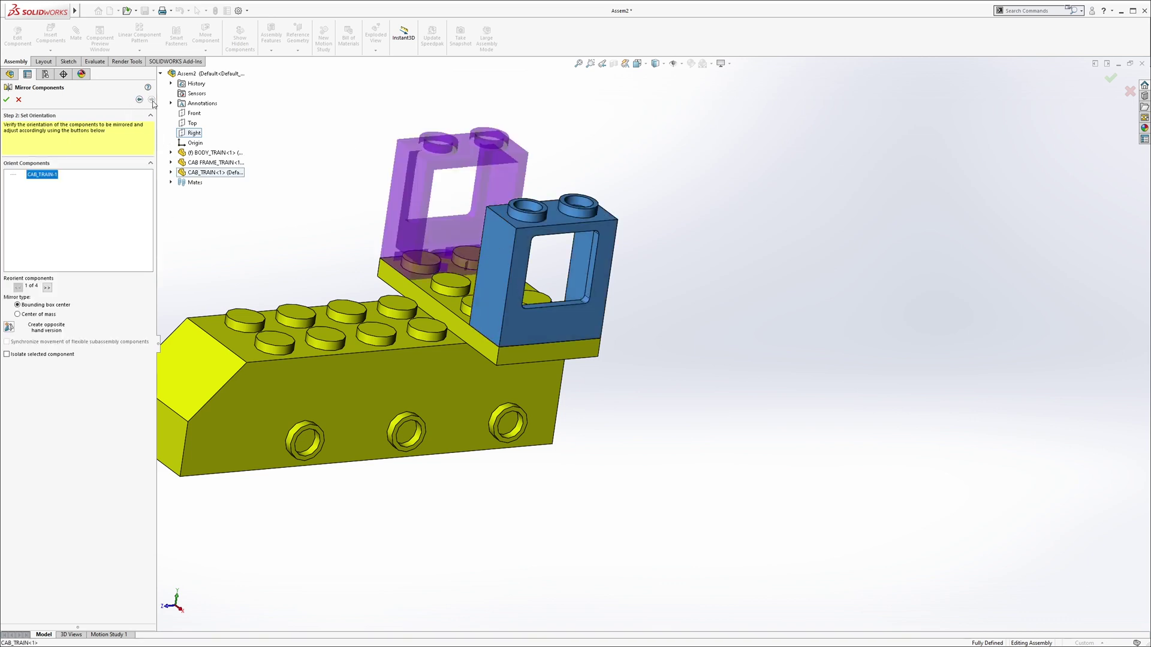
left_click(7, 99)
middle_click_drag(391, 226, 381, 246)
left_click(381, 245)
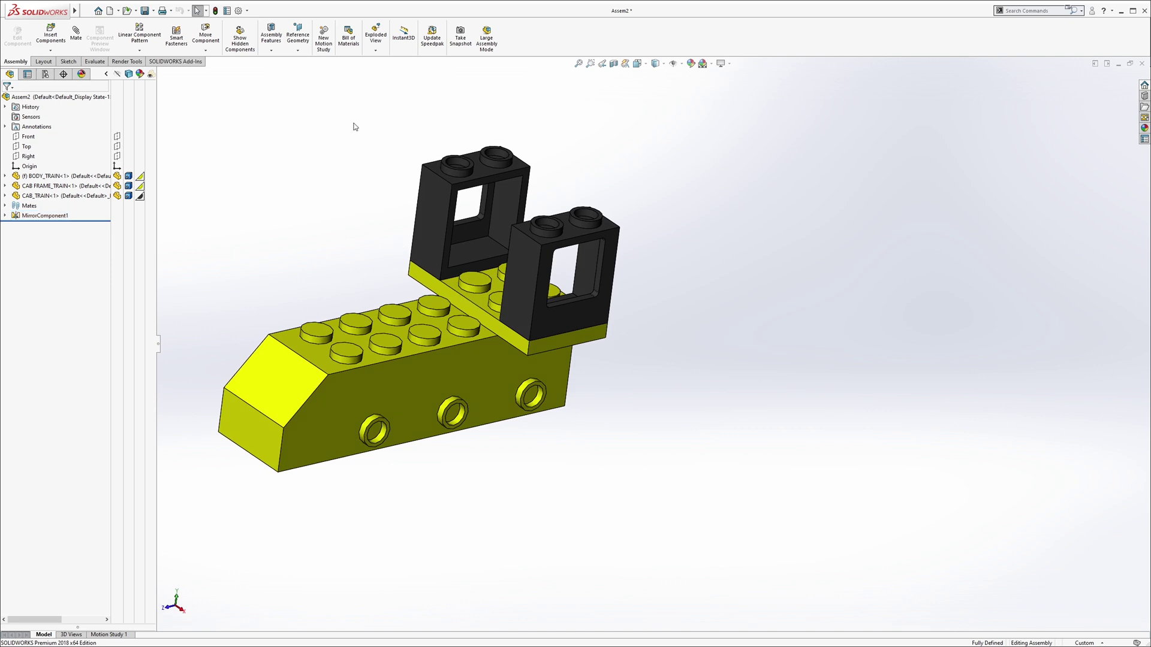
Copy-paste CAB FRAME_TRAIN and drag the copy above the two cab bricks
left_click(50, 35)
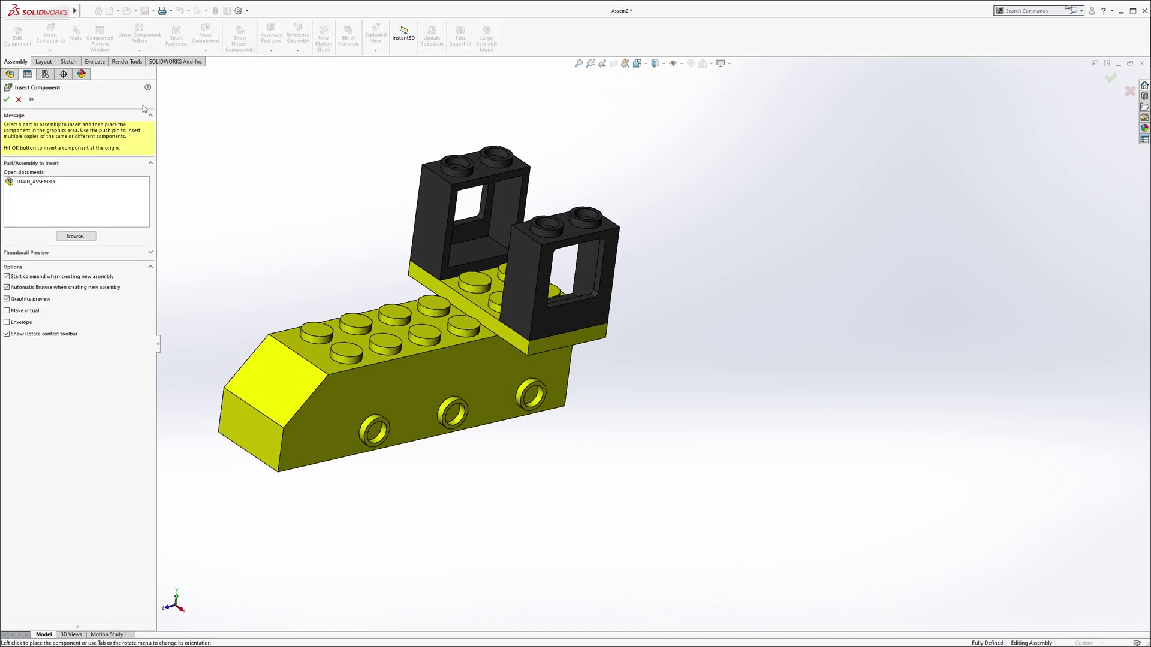
left_click(19, 99)
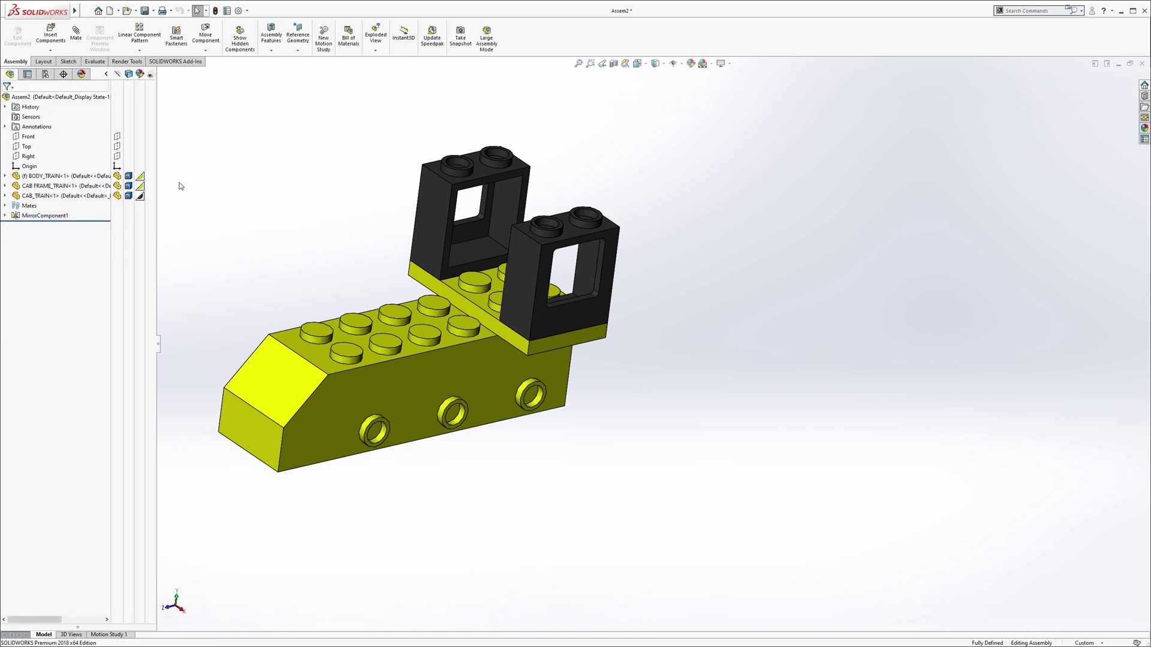
left_click(50, 186)
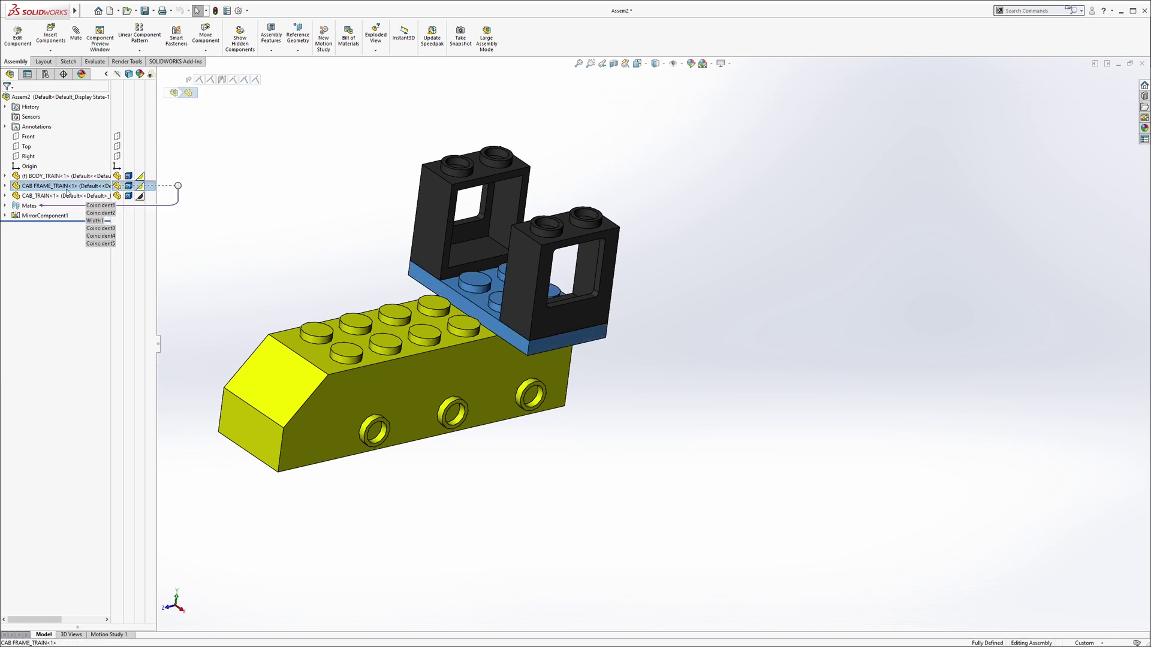
left_click(365, 138)
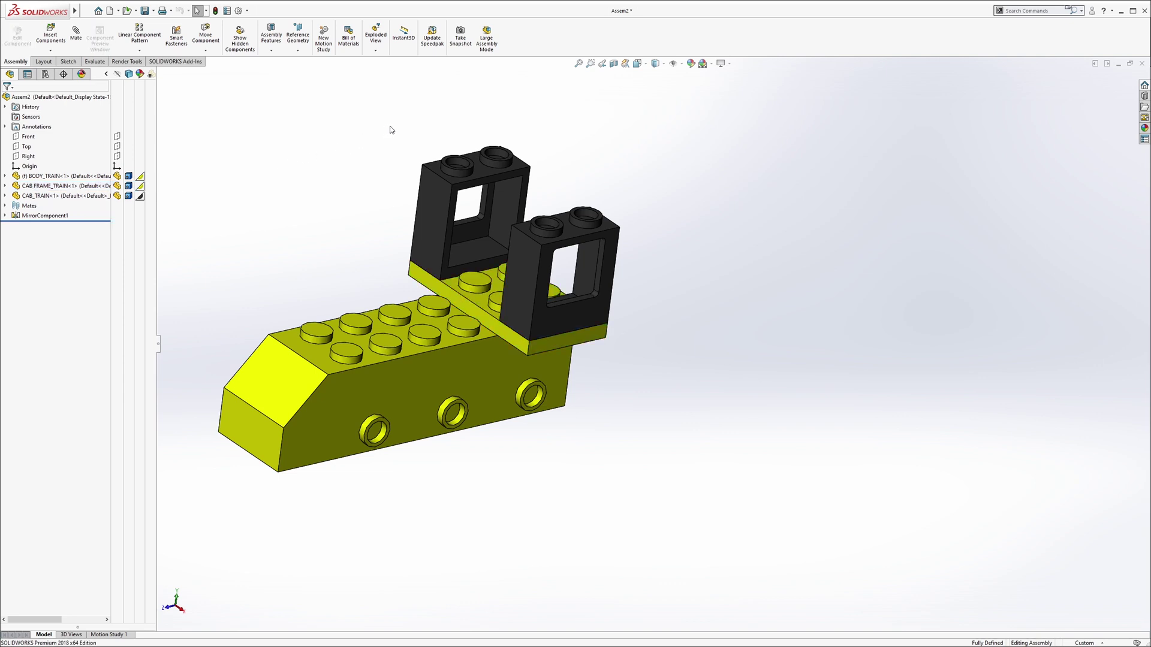
key("ctrl+v")
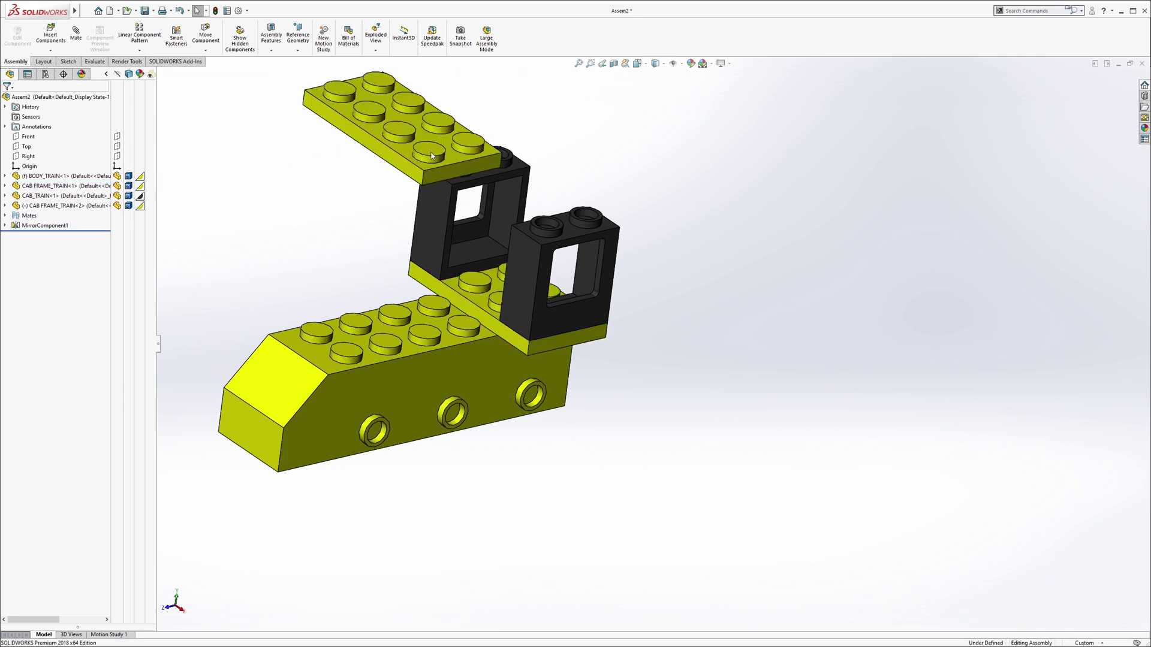
left_click_drag(458, 167, 699, 191)
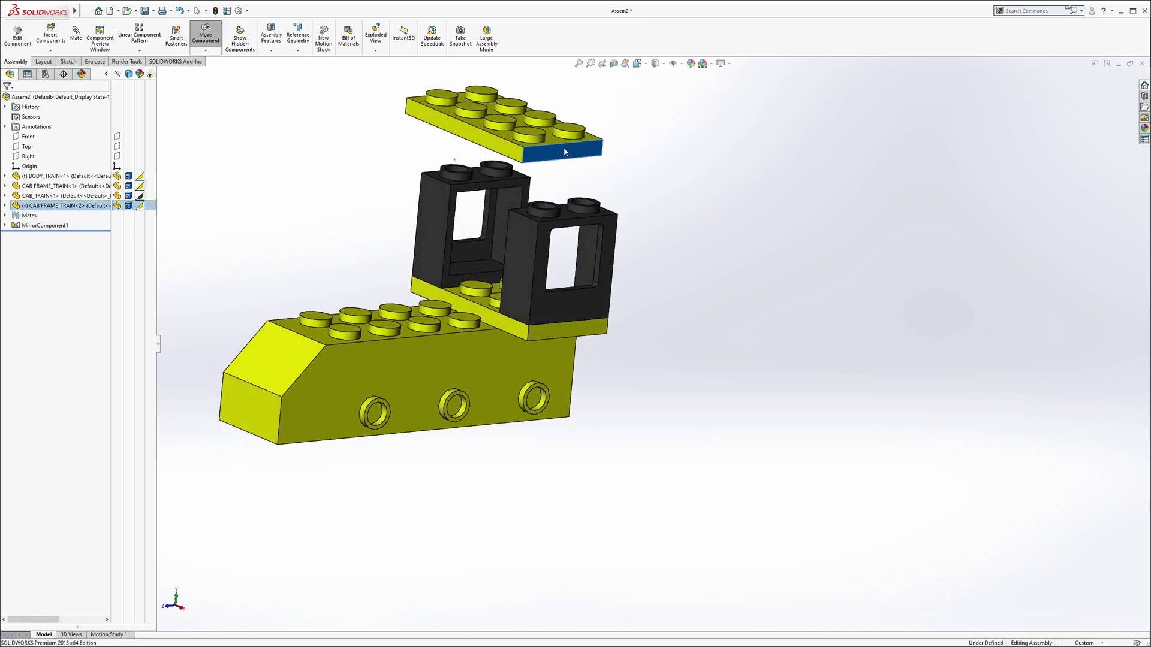
Add coincident mates aligning the copied plate's faces with the black bricks' faces
left_click(700, 191)
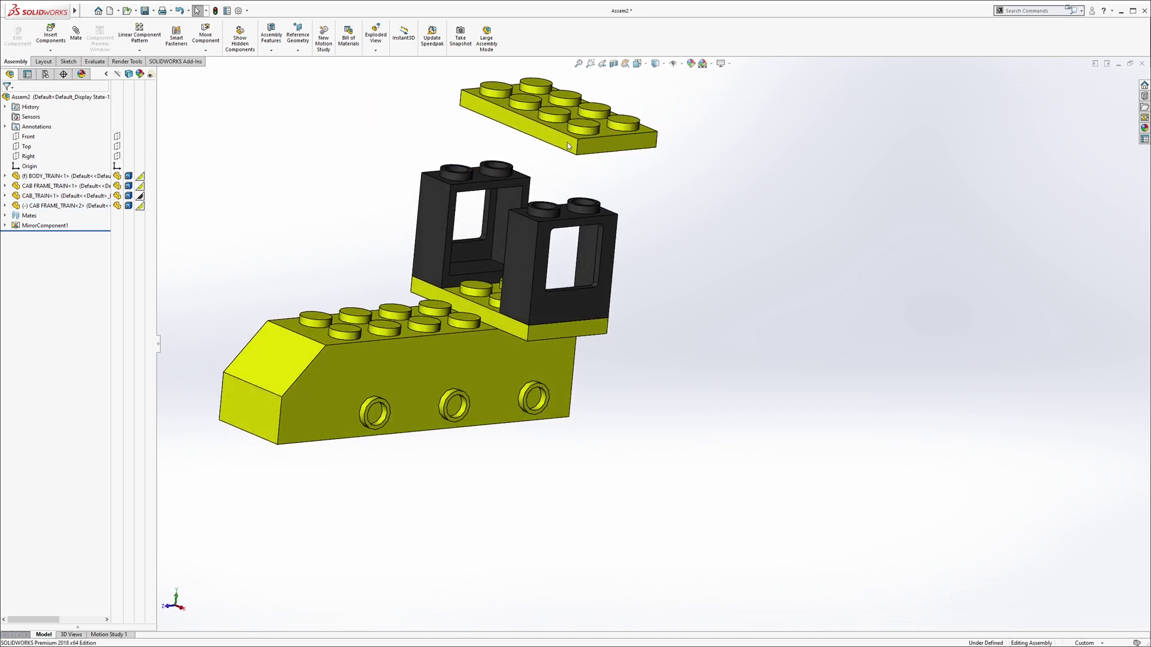
left_click(76, 34)
left_click(503, 121)
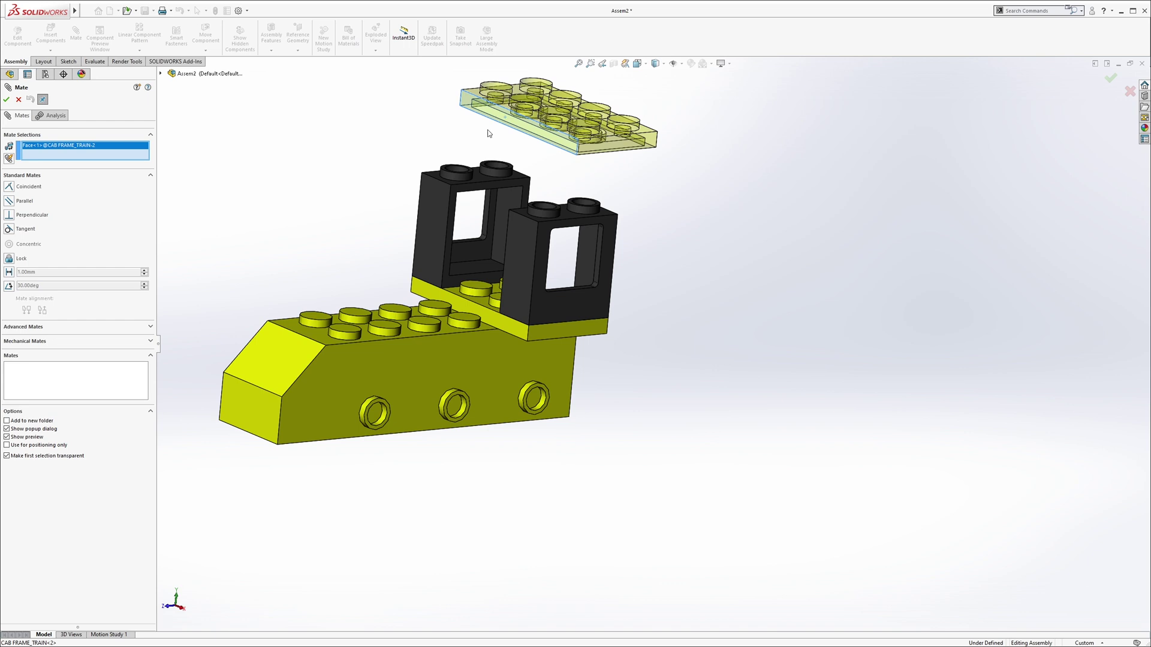
left_click(443, 200)
left_click(435, 201)
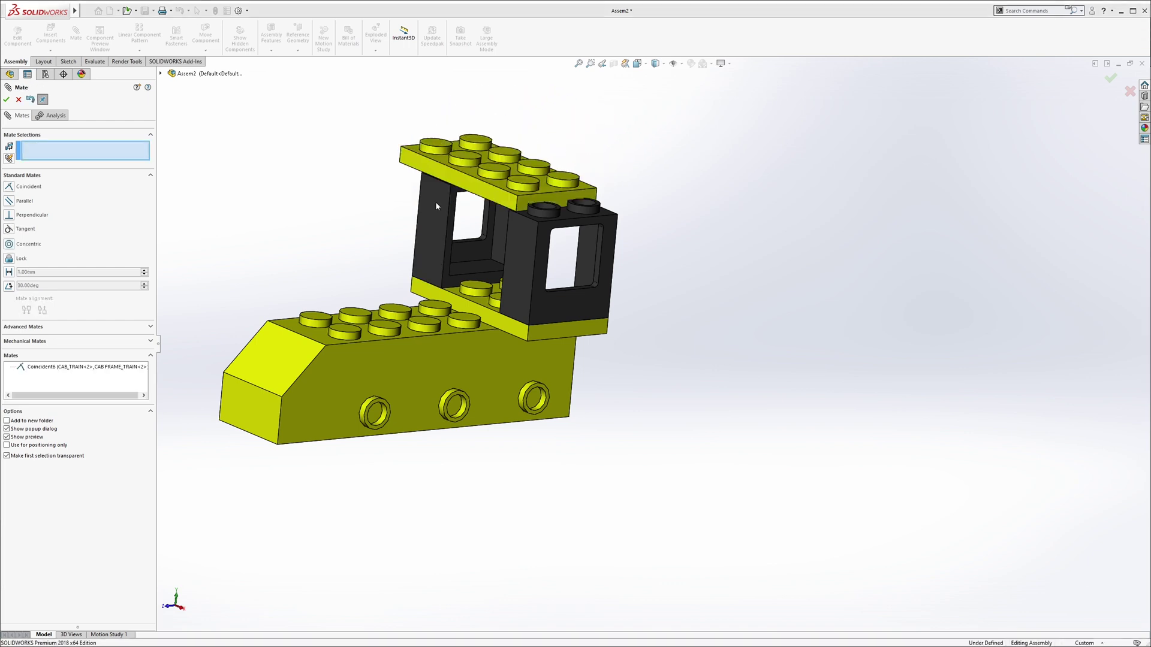
scroll(522, 227, "down", 3)
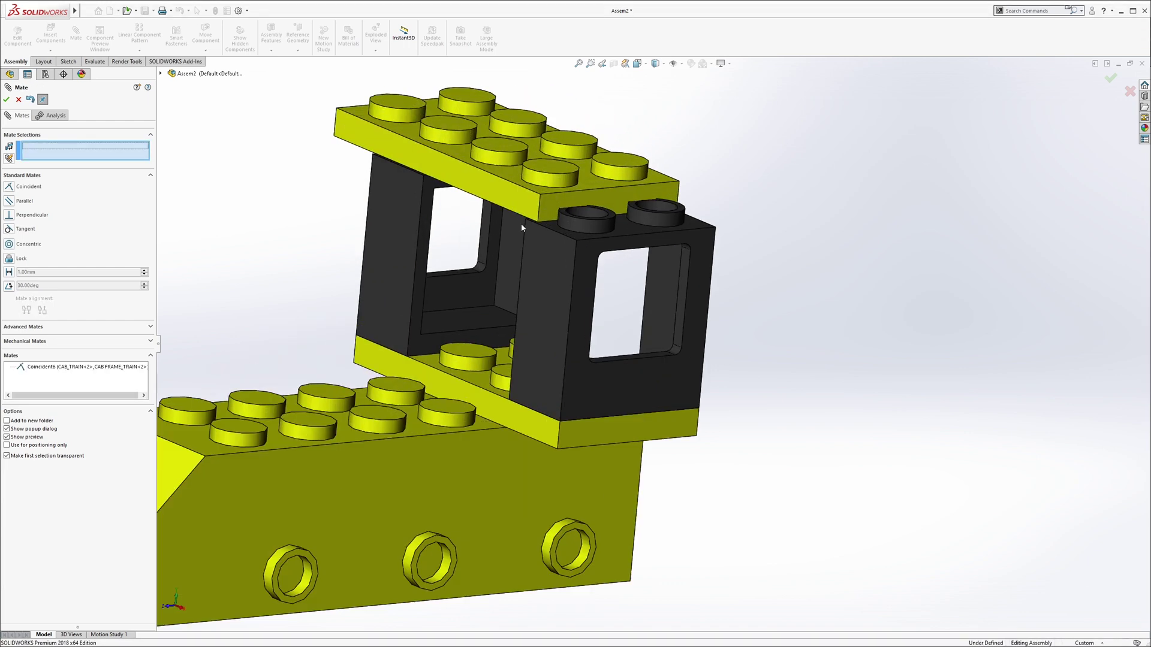
left_click(551, 204)
left_click(591, 252)
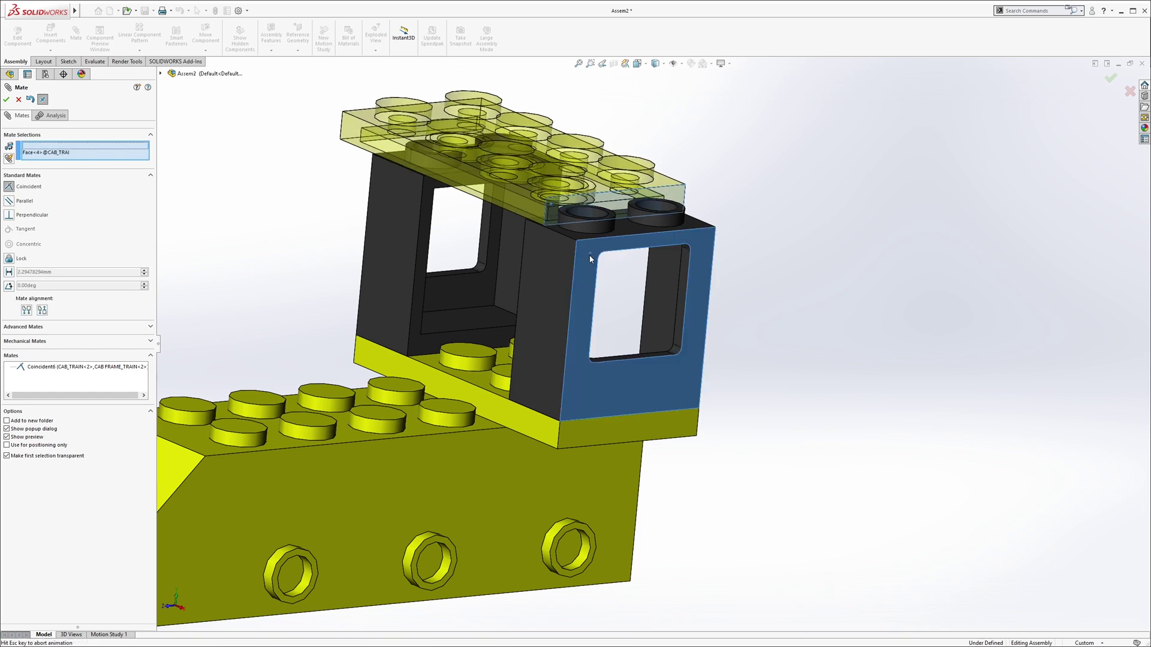
left_click(600, 254)
left_click(562, 218)
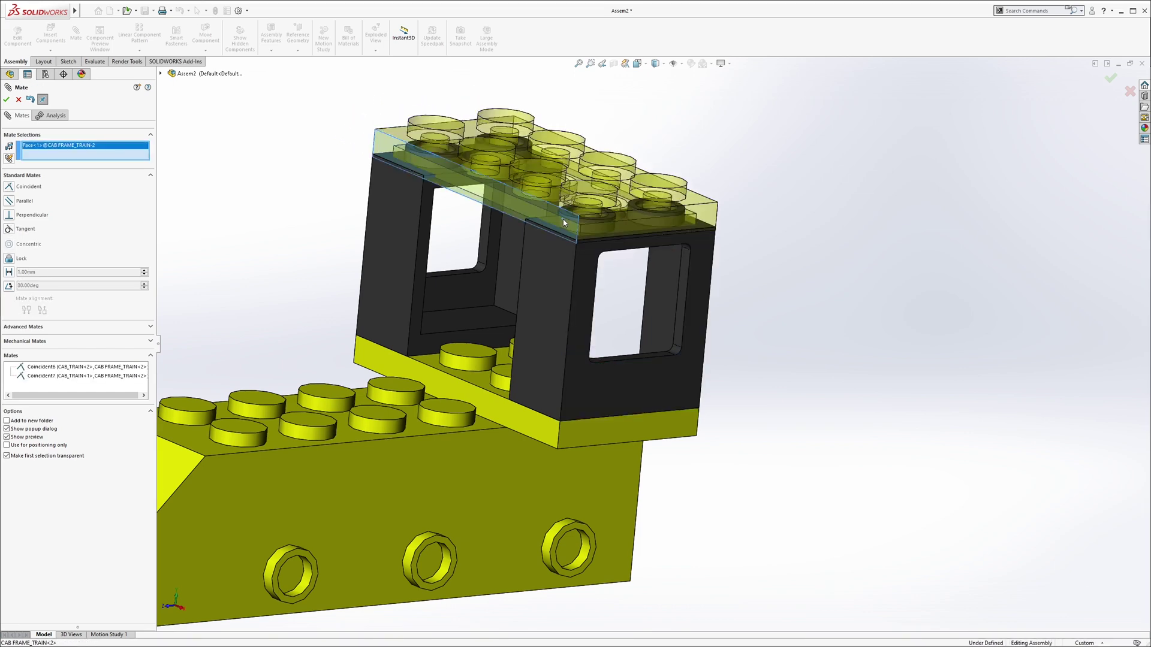
scroll(512, 220, "down", 4)
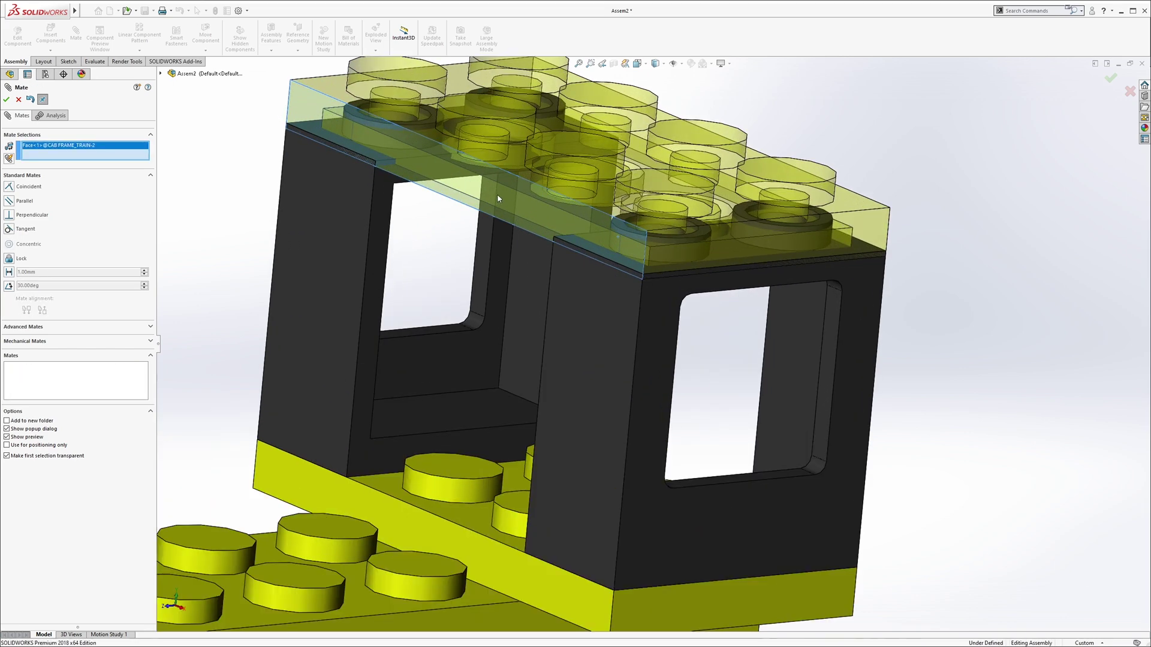
key("Return")
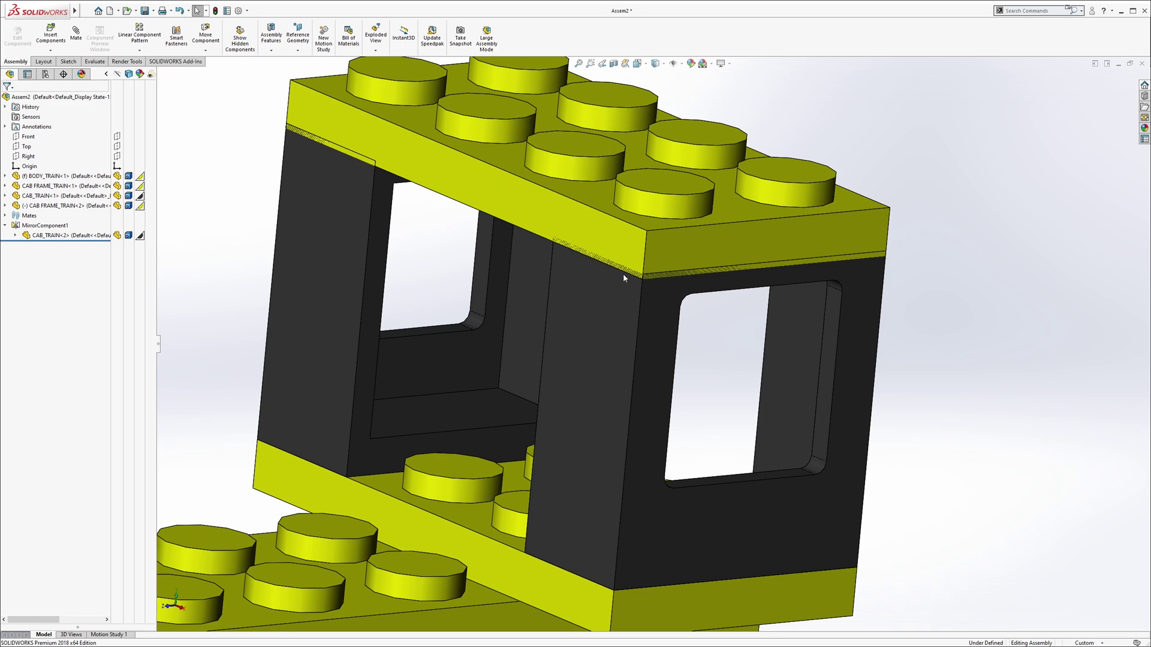
Seat the roof plate's bottom face on a black brick's top and confirm the mates
middle_click_drag(636, 277, 555, 229)
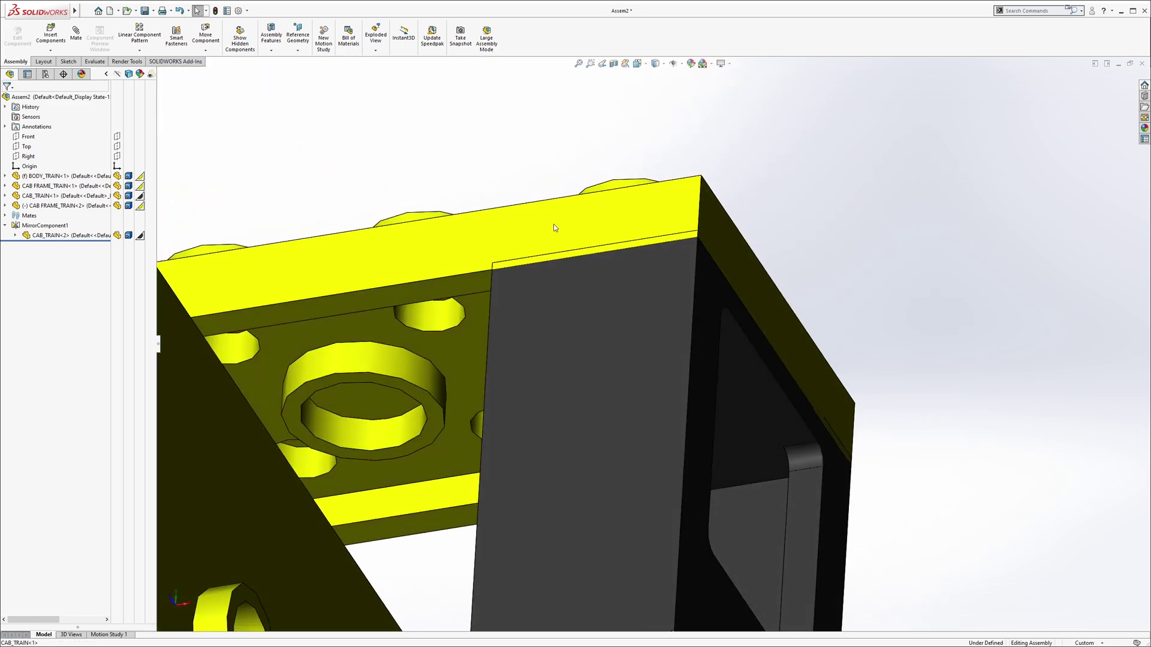
mouse_move(487, 279)
middle_mouse_down()
mouse_move(539, 256)
mouse_move(695, 276)
middle_mouse_up()
left_click(612, 158)
scroll(613, 158, "up", 4)
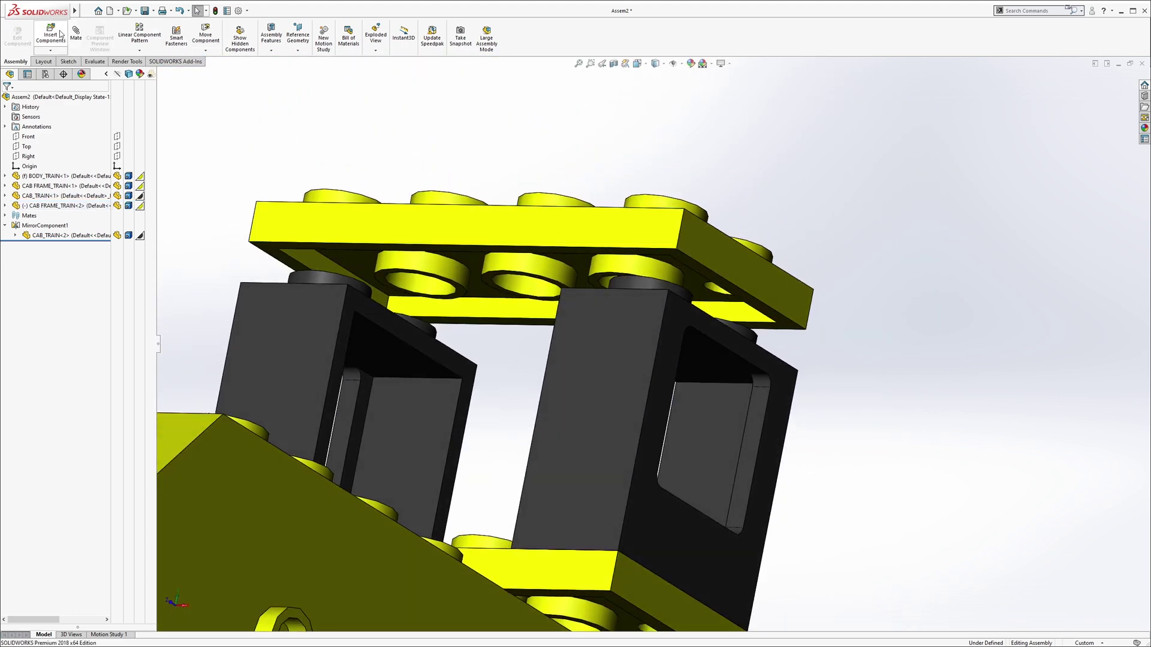
key("s")
scroll(618, 274, "down", 3)
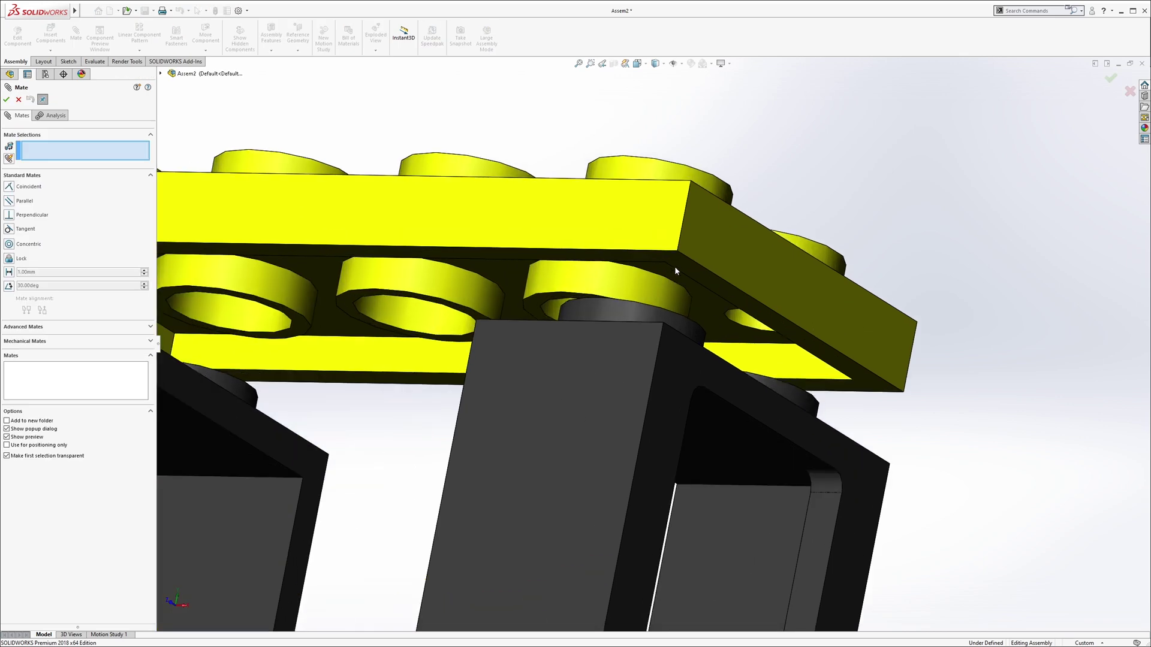
left_click(680, 262)
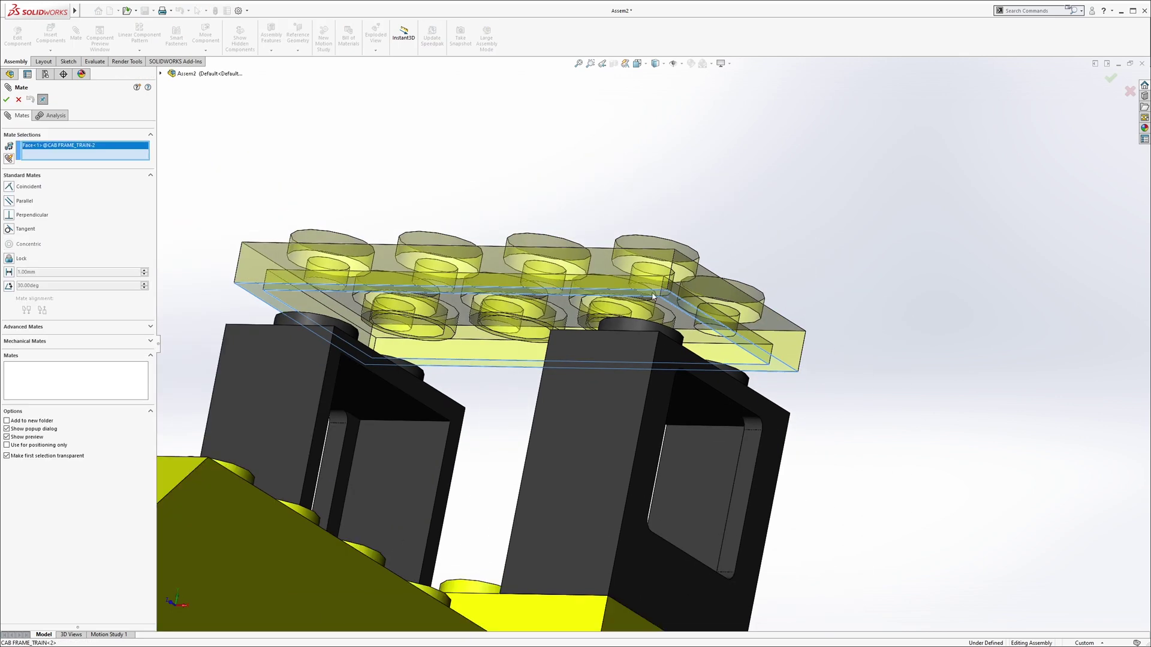
middle_click_drag(666, 288, 645, 374)
left_click(652, 361)
left_click(653, 361)
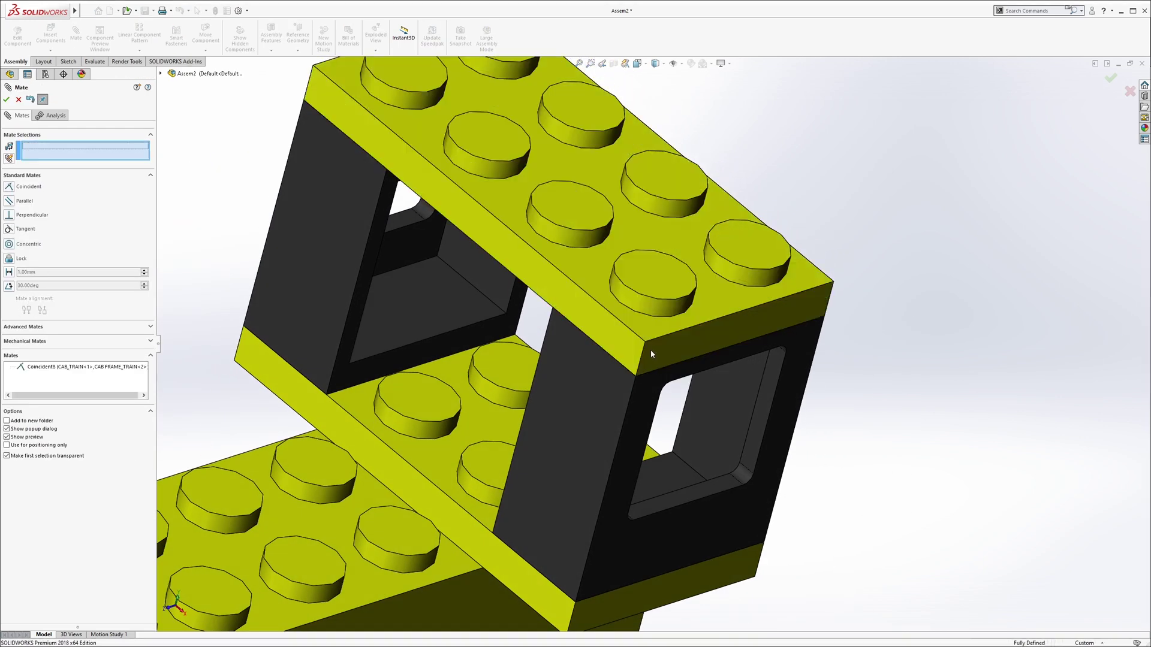
scroll(530, 304, "up", 4)
left_click(9, 100)
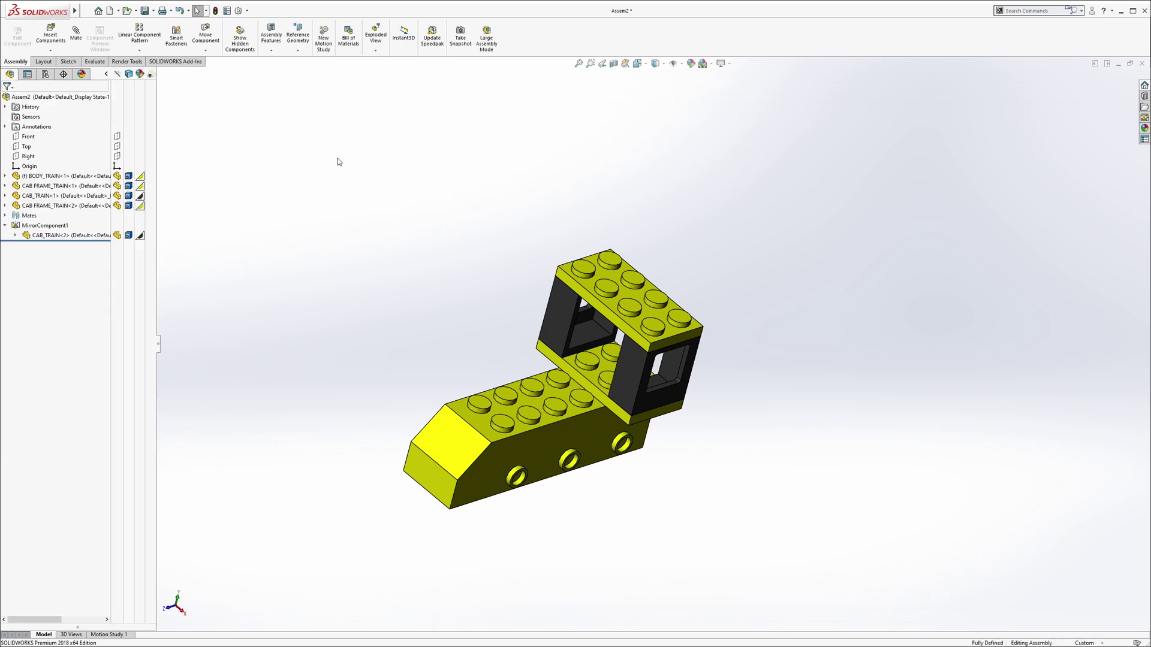
Insert the SMOKEBOX_TRAIN part from file and move it up beside the cab
left_click(50, 35)
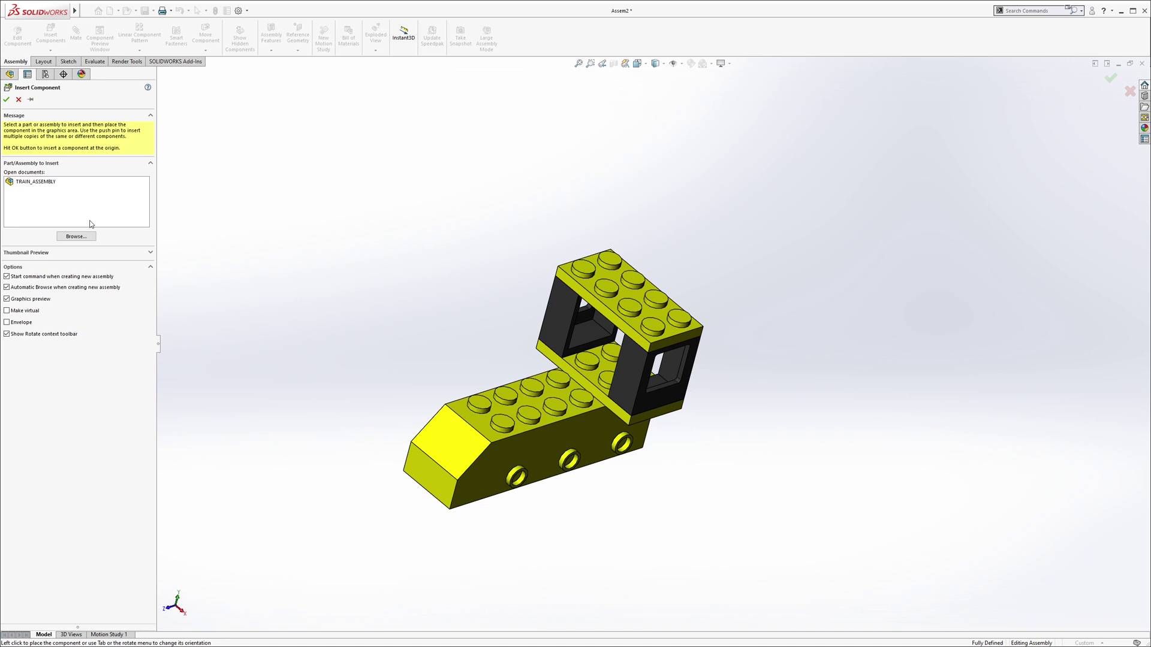
left_click(91, 237)
left_click(375, 329)
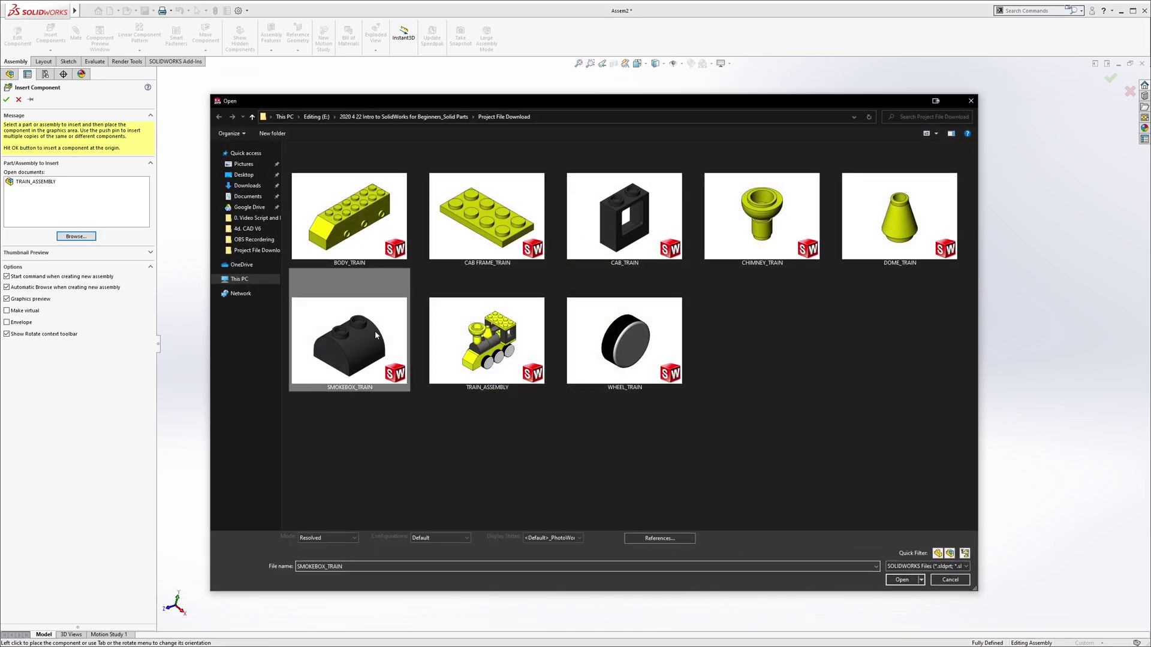
left_click(904, 581)
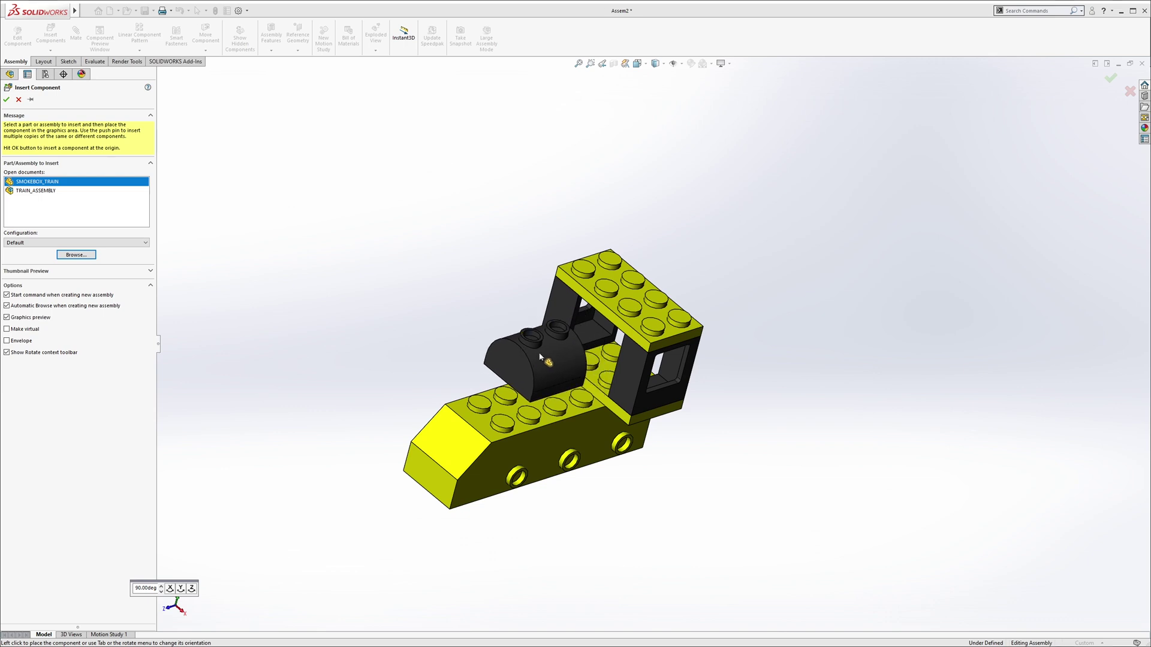
left_click(555, 378)
middle_click_drag(554, 378, 504, 271)
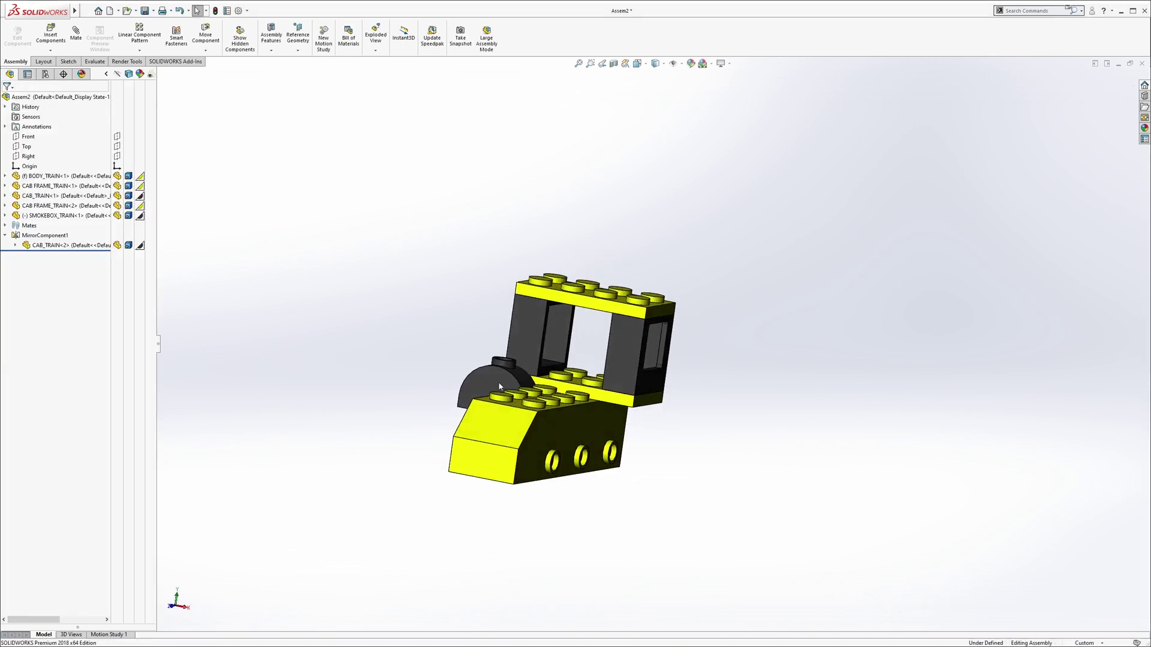
left_click_drag(490, 370, 467, 288)
Mate the smokebox's bottom face coincident with the body's top face
left_click(75, 34)
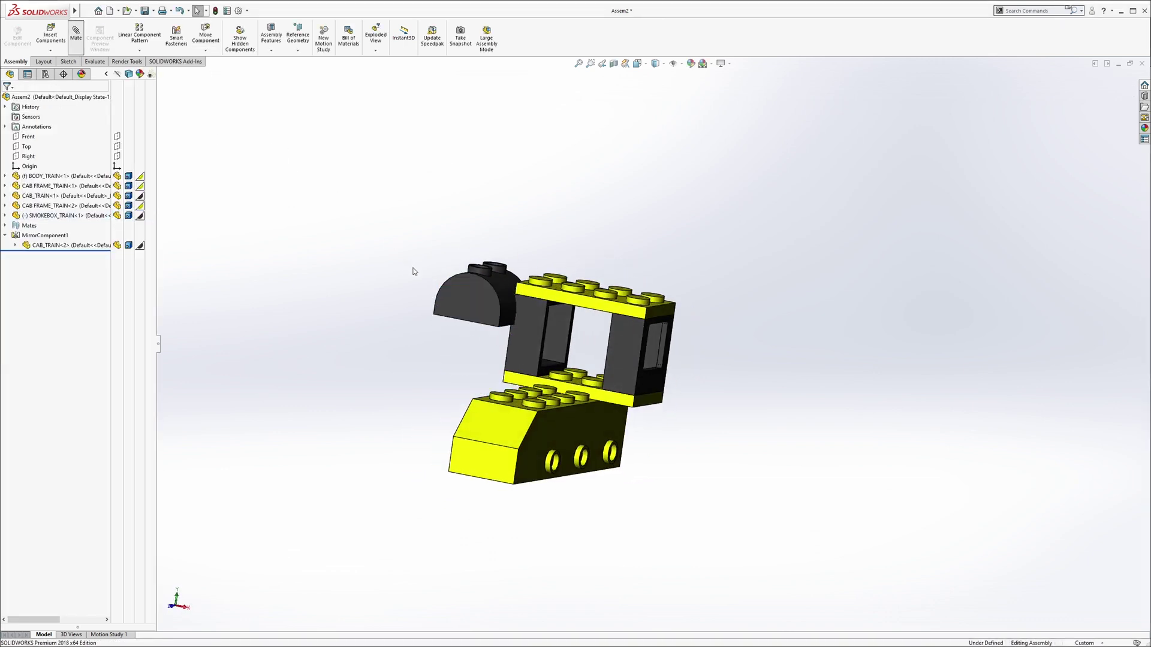
middle_click_drag(415, 271, 467, 293)
scroll(517, 382, "down", 5)
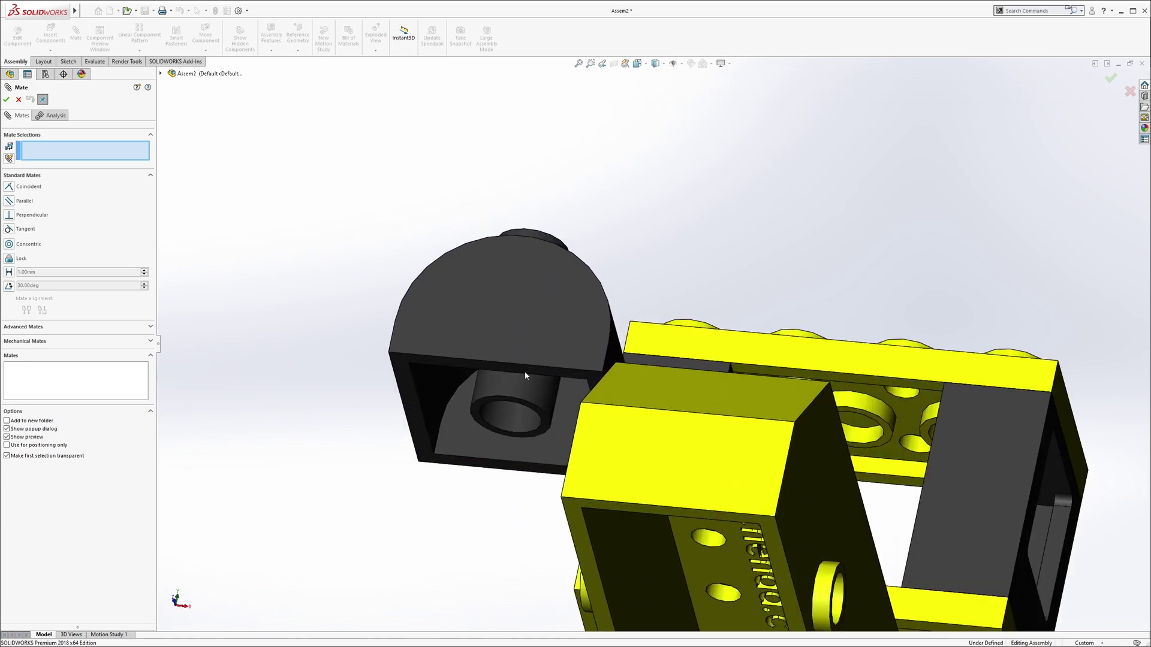
left_click(526, 376)
middle_click_drag(531, 378, 551, 525)
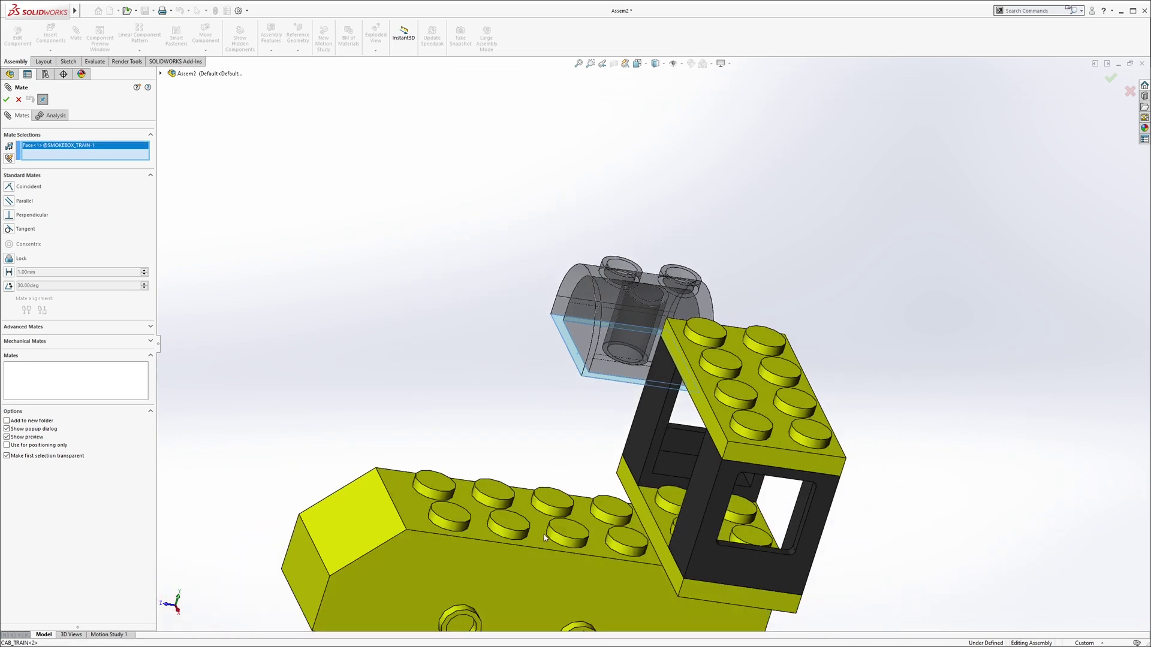
left_click(546, 537)
left_click(531, 548)
Add coincident mates for a smokebox face to the body and against the cab frame
left_click(577, 488)
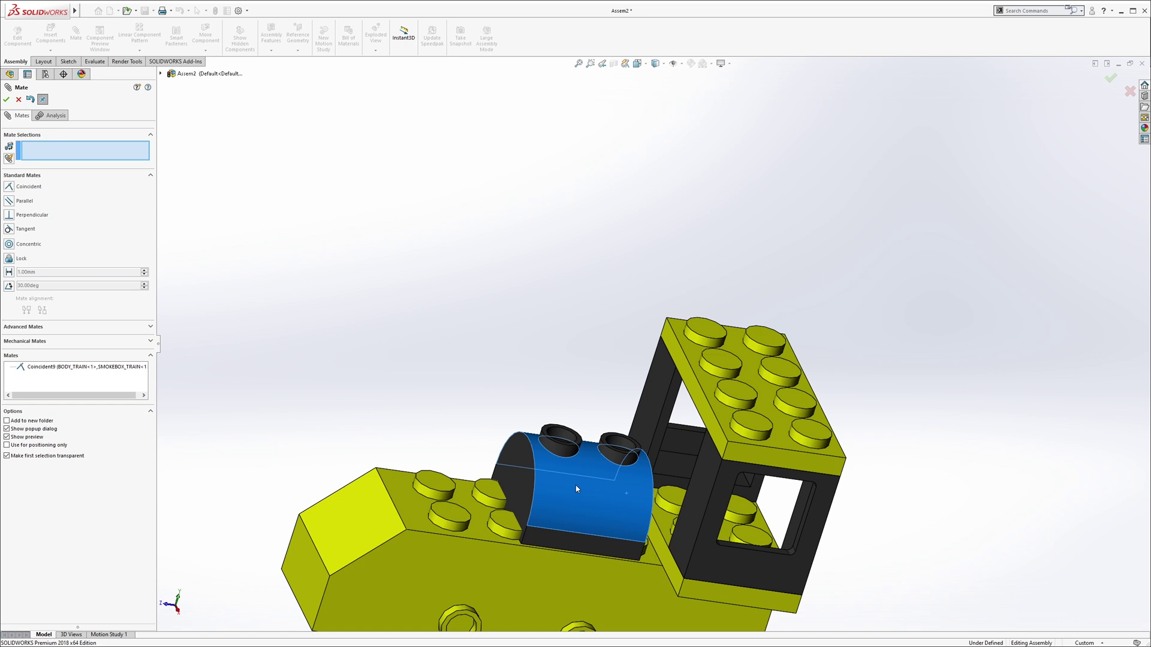
middle_click_drag(576, 488, 503, 531)
left_click(490, 540)
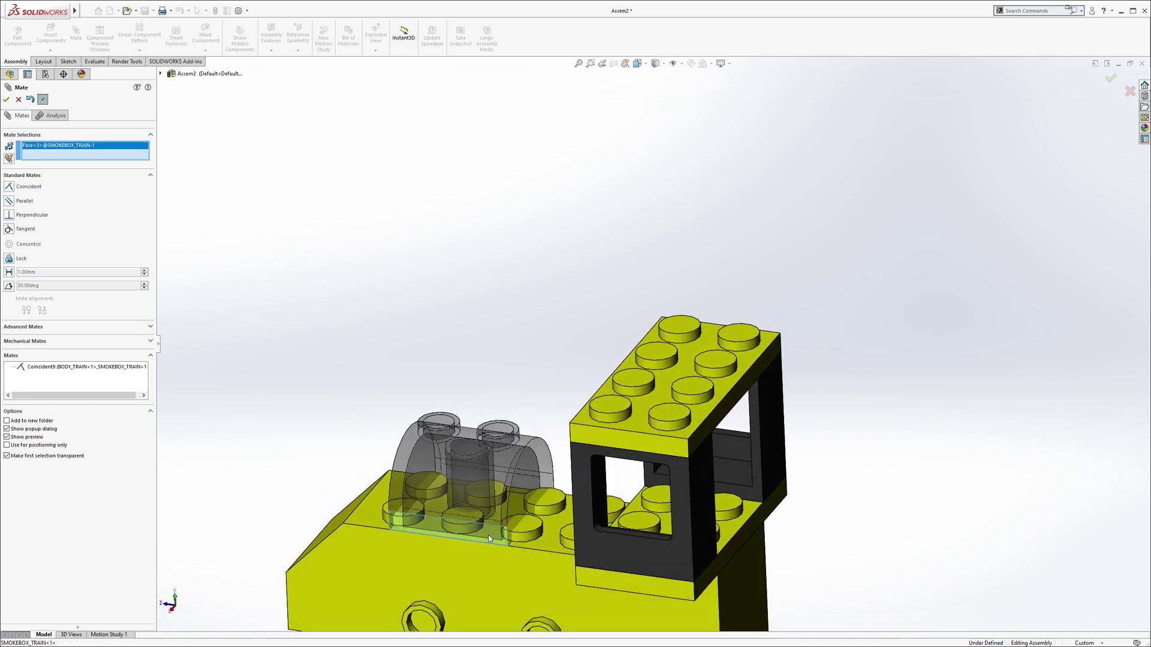
left_click(493, 555)
left_click(494, 555)
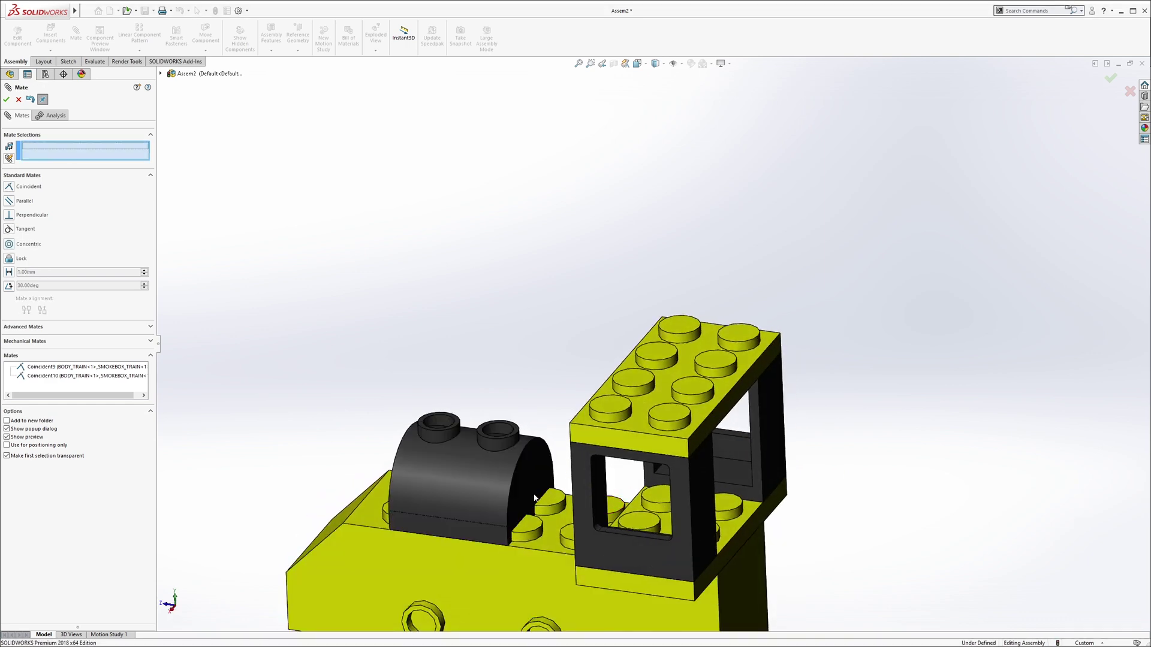
left_click(534, 496)
middle_click_drag(532, 492, 625, 528)
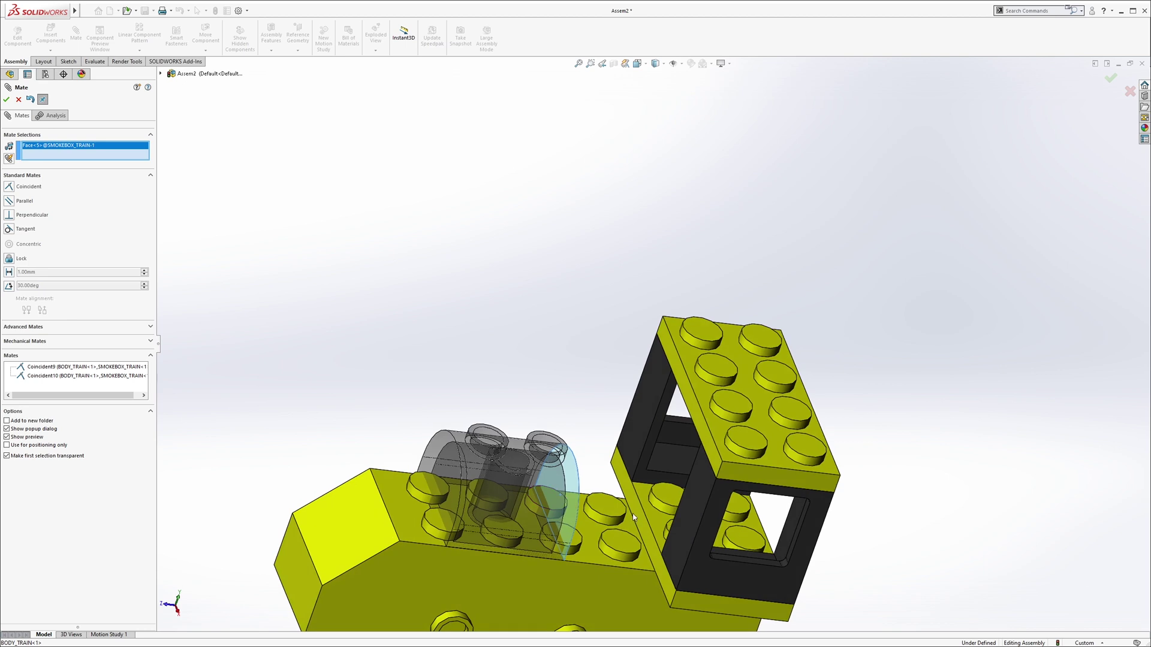
left_click(634, 517)
left_click(633, 518)
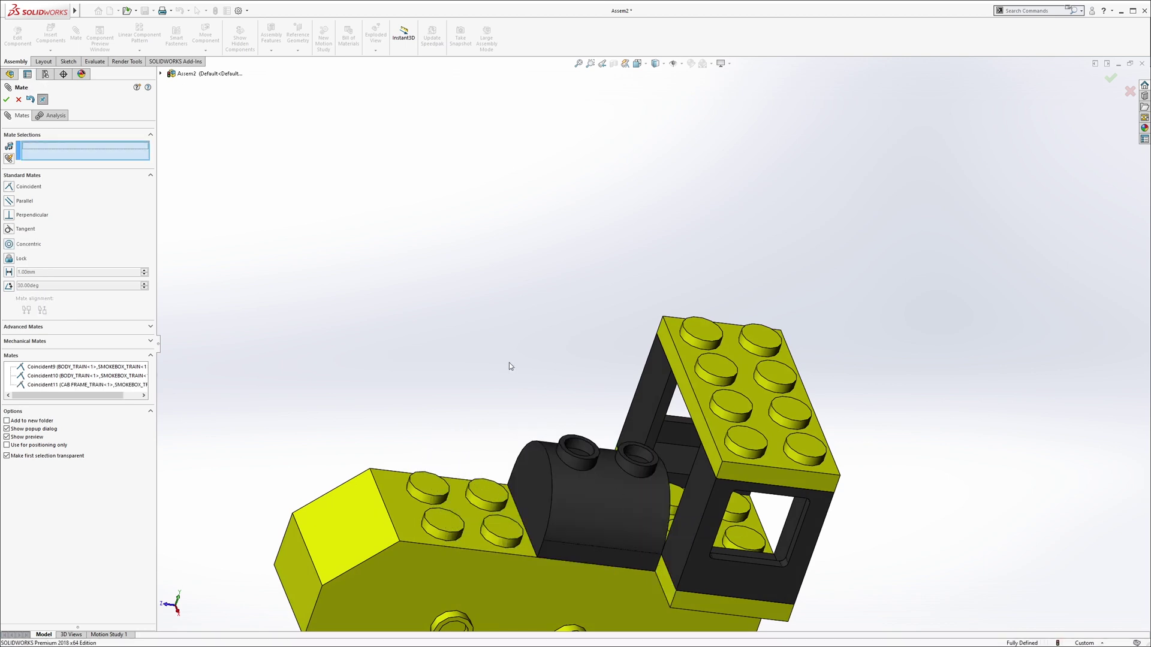
Close Mate and paste a second SMOKEBOX_TRAIN copy above the front of the body
left_click(7, 99)
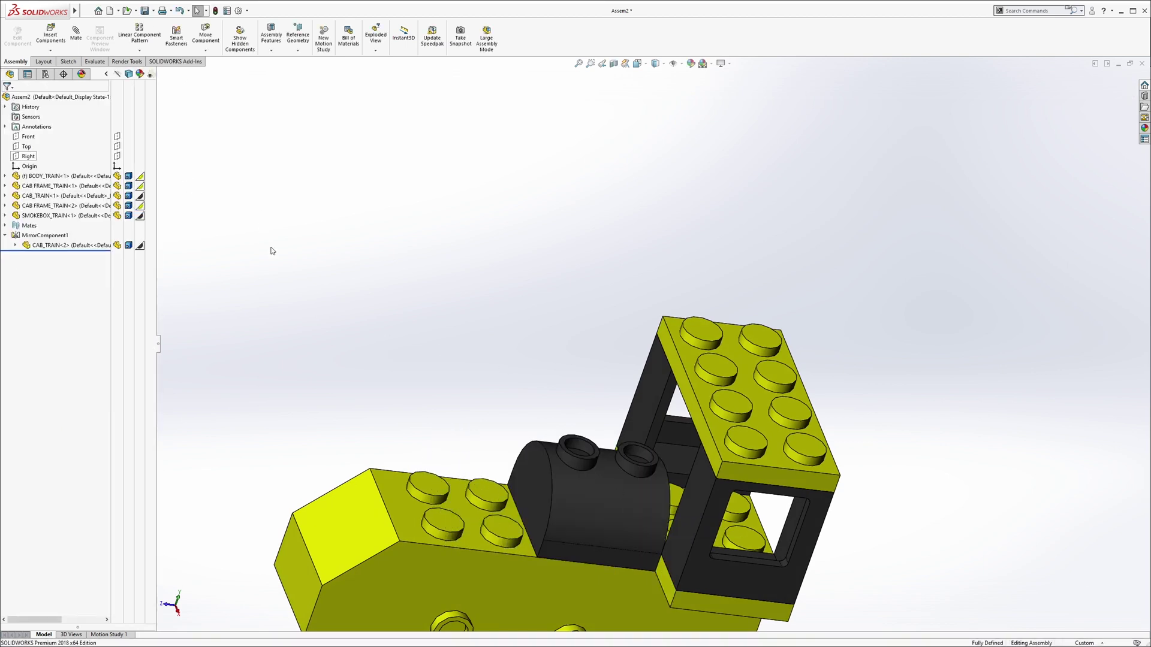
left_click(63, 216)
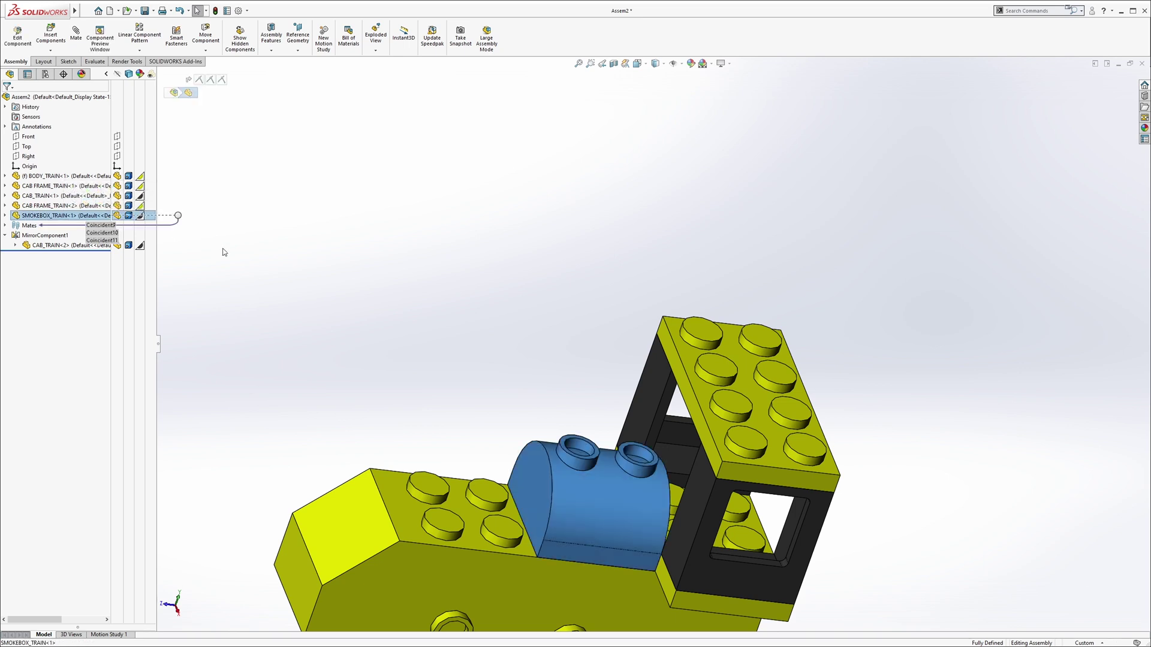
left_click(311, 312)
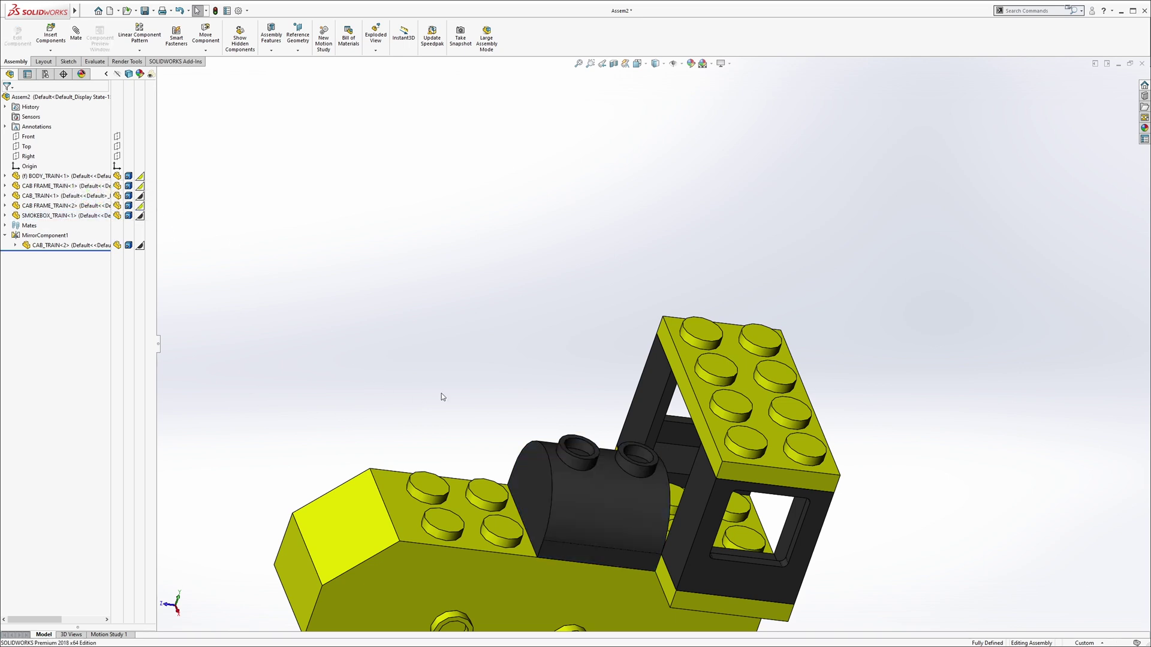
key("ctrl+v")
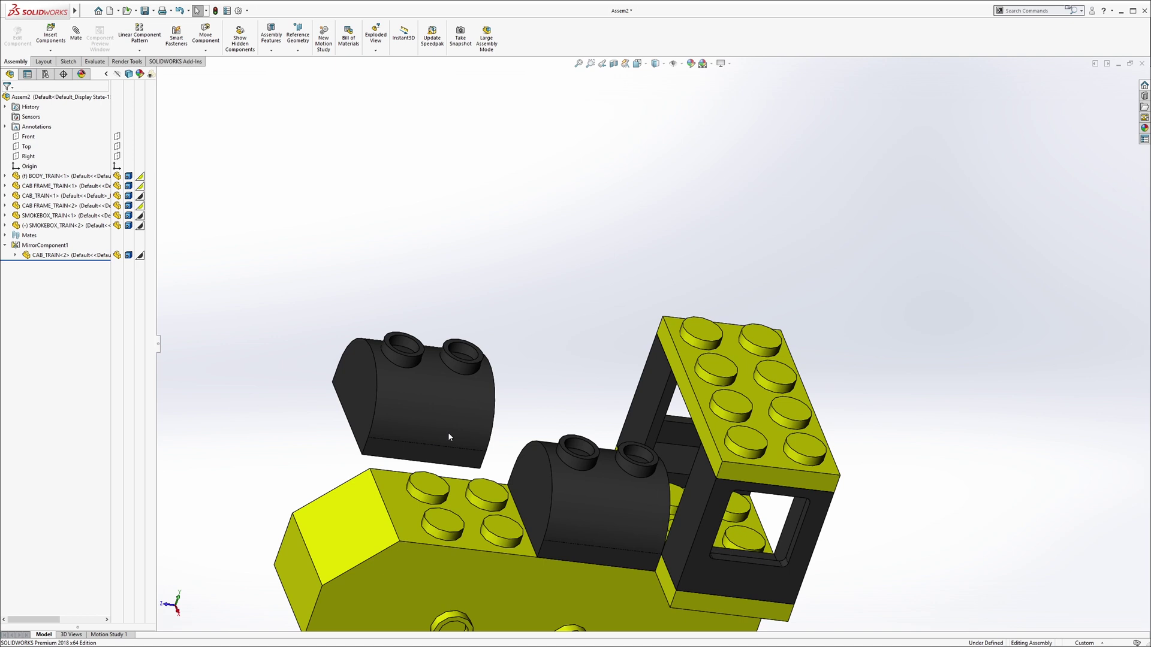
left_click(429, 458)
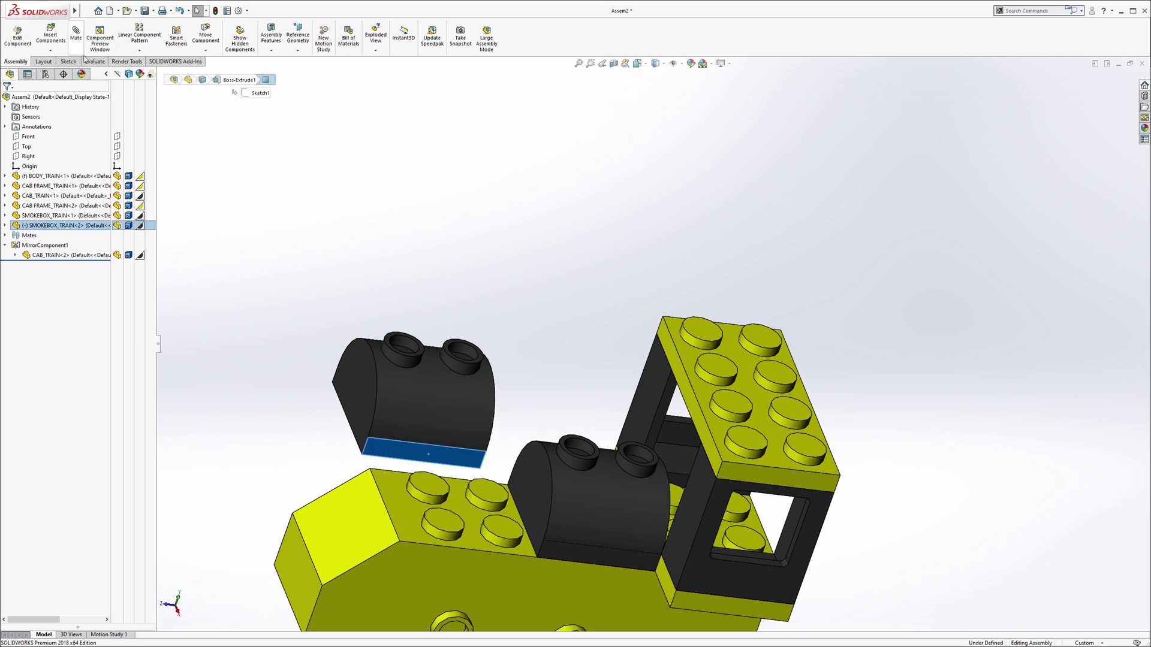
key("Escape")
Mate the second smokebox's bottom face coincident with the body's top face
left_click(76, 34)
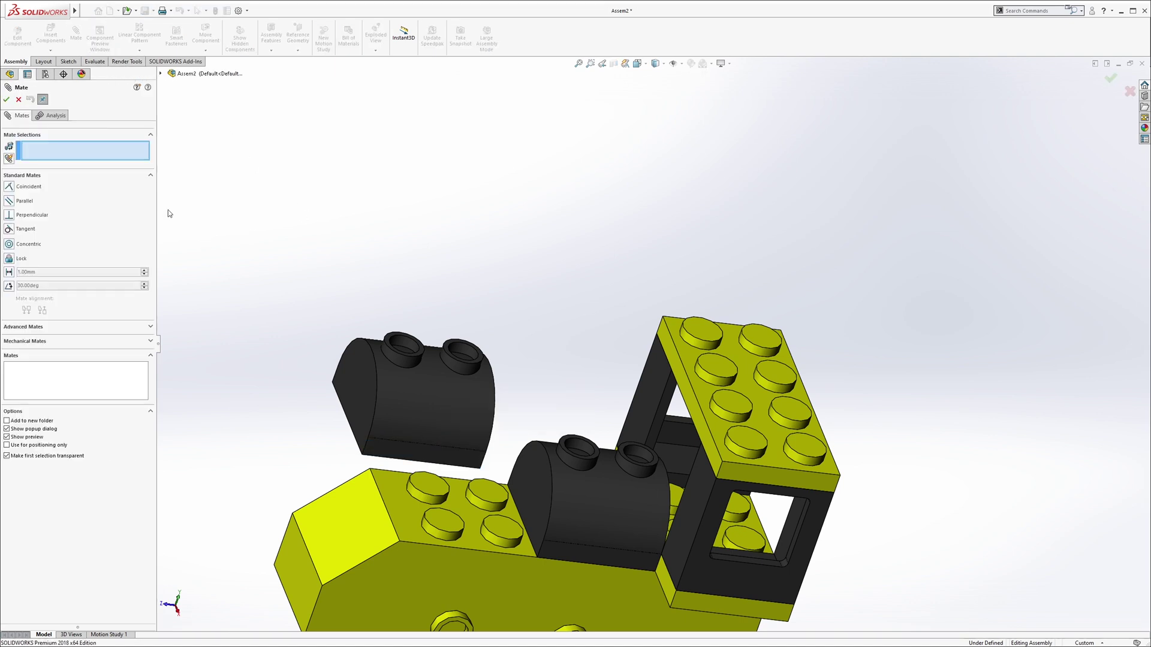
left_click(431, 463)
left_click(544, 539)
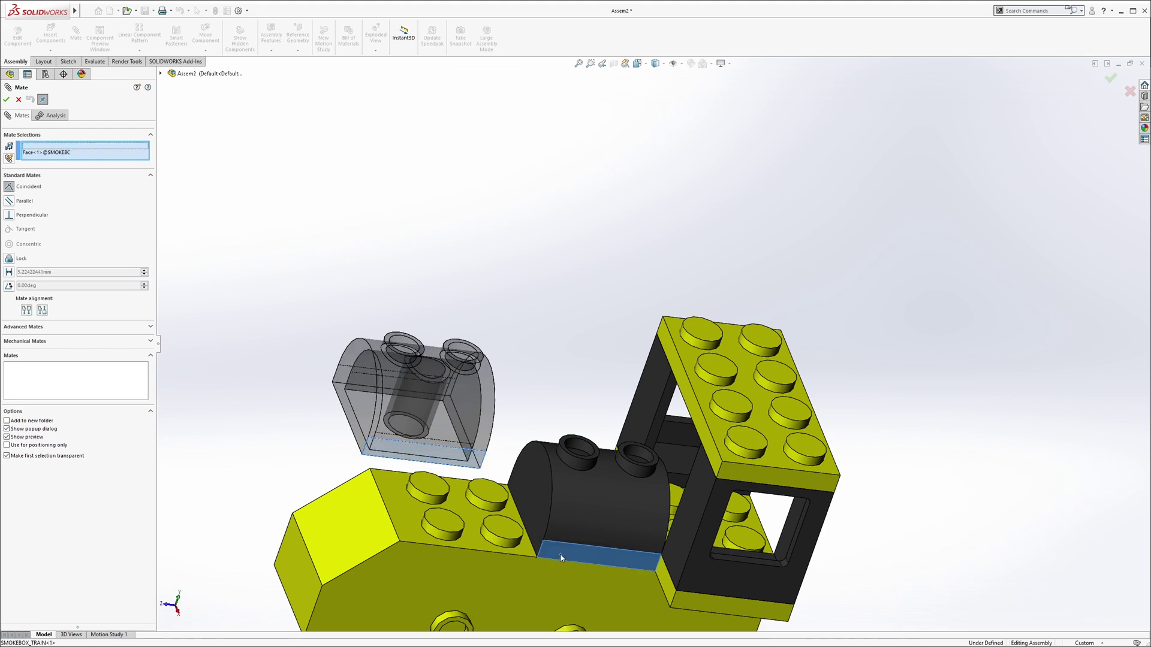
left_click(539, 556)
Mate its end face to the first smokebox and its underside onto the body, then close Mate
left_click_drag(526, 495, 423, 477)
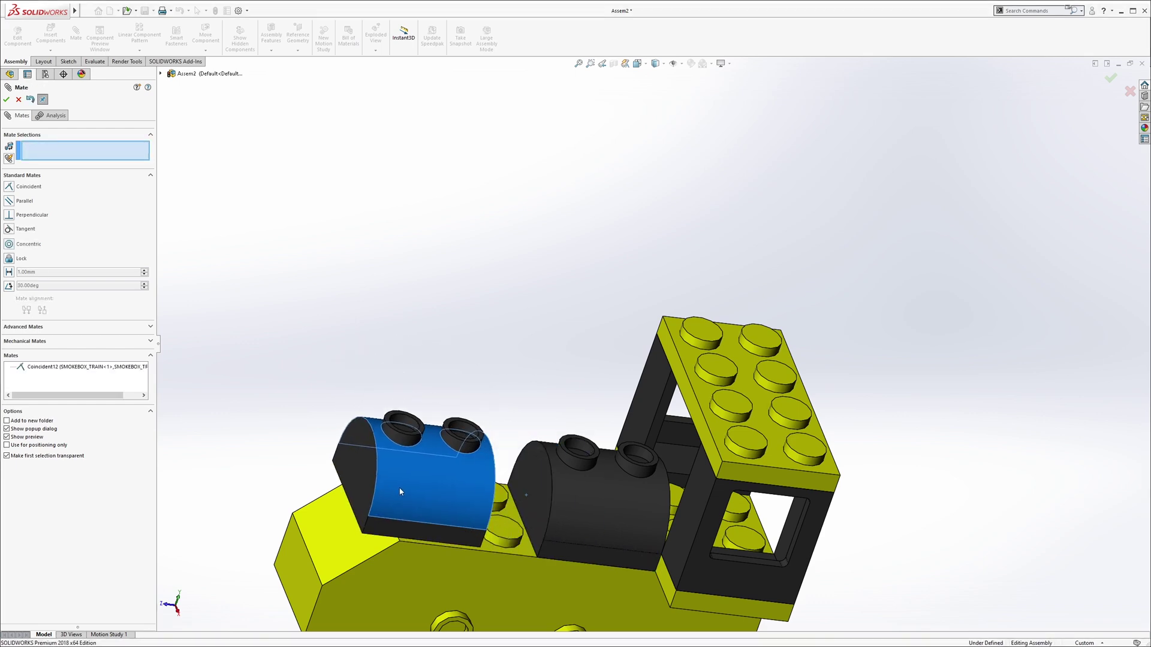
mouse_move(492, 559)
middle_mouse_down()
mouse_move(416, 468)
mouse_move(549, 496)
middle_mouse_up()
left_click(416, 470)
left_click(550, 497)
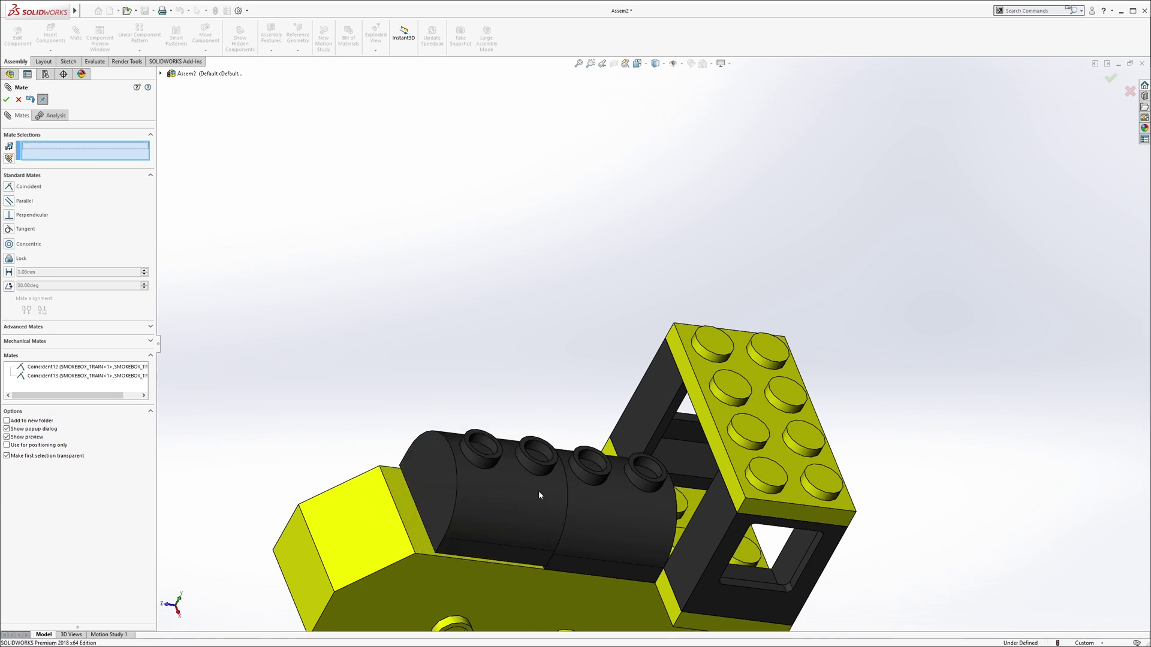
left_click_drag(539, 490, 540, 396)
mouse_move(539, 360)
middle_mouse_down()
mouse_move(441, 512)
mouse_move(508, 432)
mouse_move(616, 428)
mouse_move(629, 378)
mouse_move(619, 341)
middle_mouse_up()
left_click(428, 558)
left_click(559, 421)
left_click(562, 441)
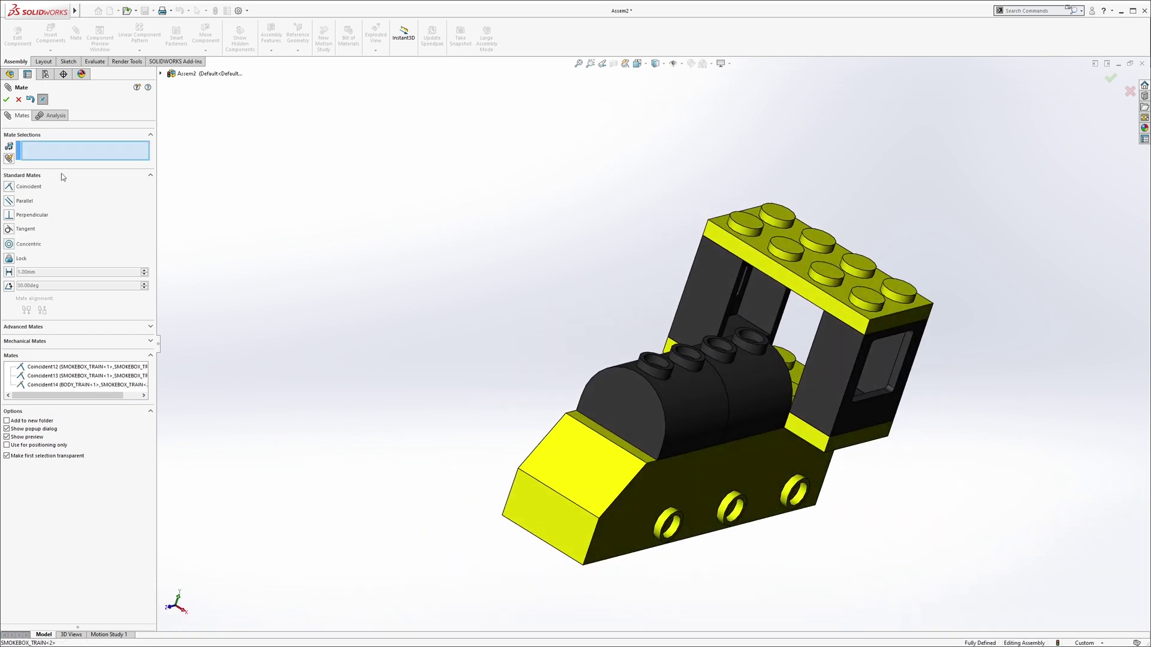
left_click(6, 100)
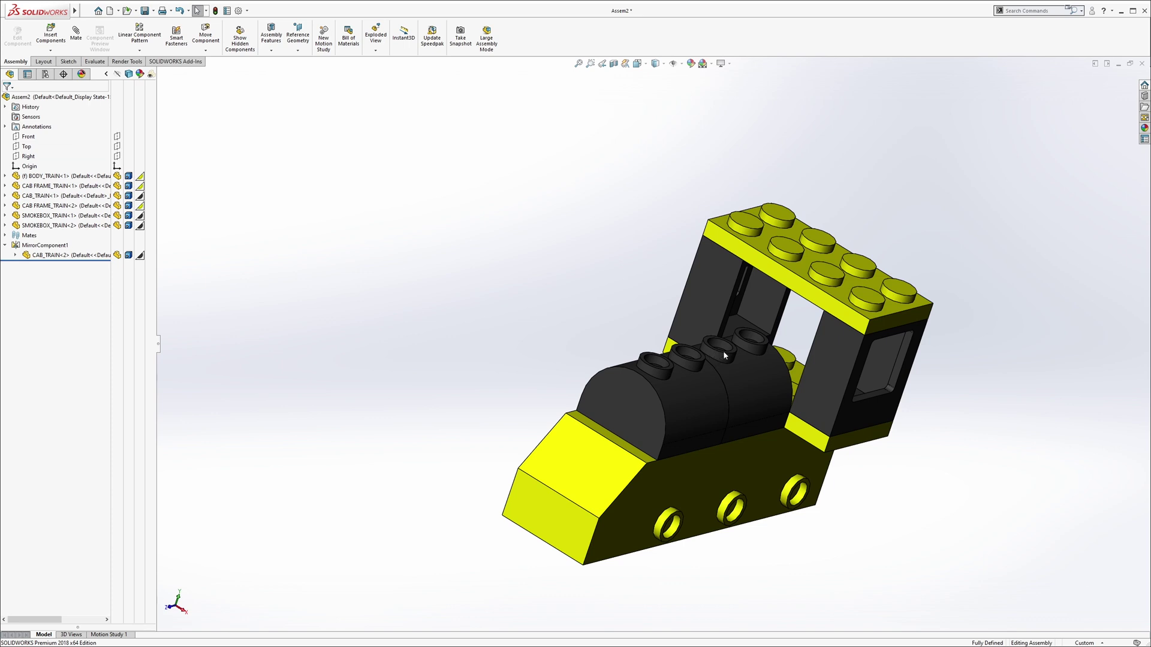
Insert the CHIMNEY_TRAIN part and place it above the smokeboxes
left_click(50, 35)
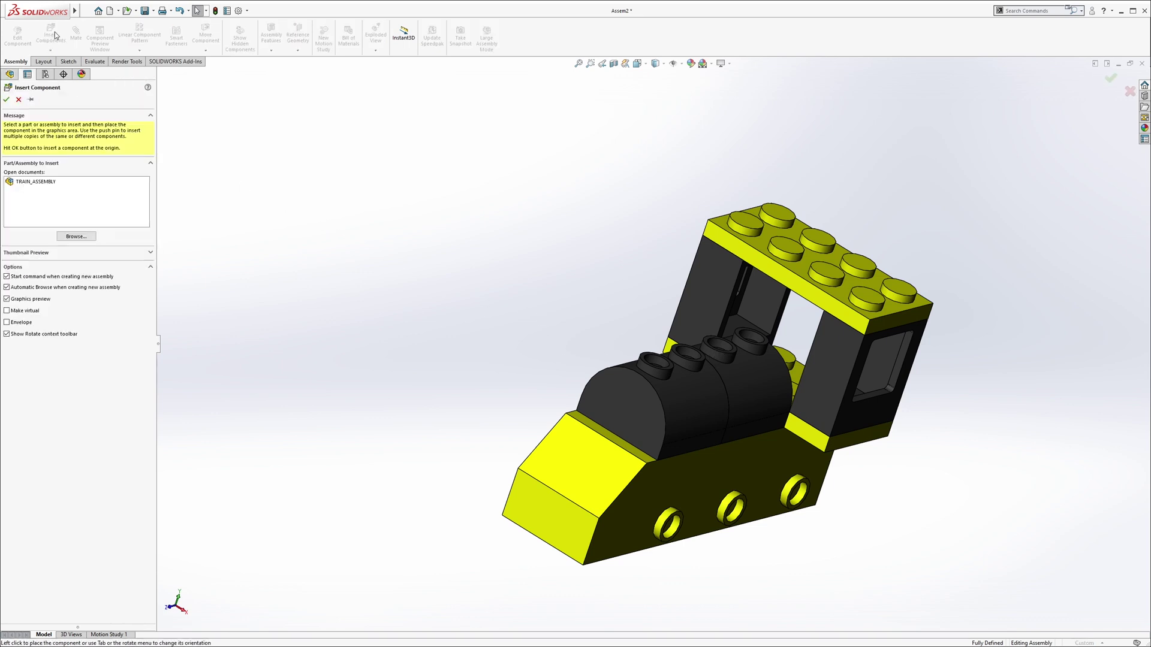
left_click(76, 236)
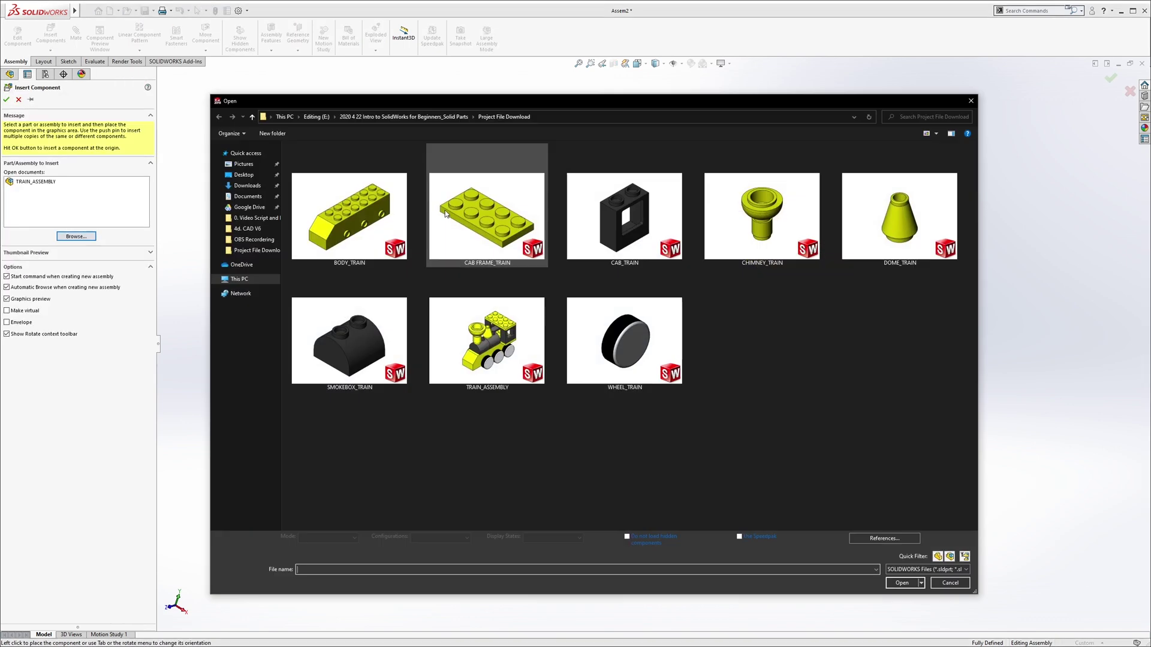
double_click(767, 216)
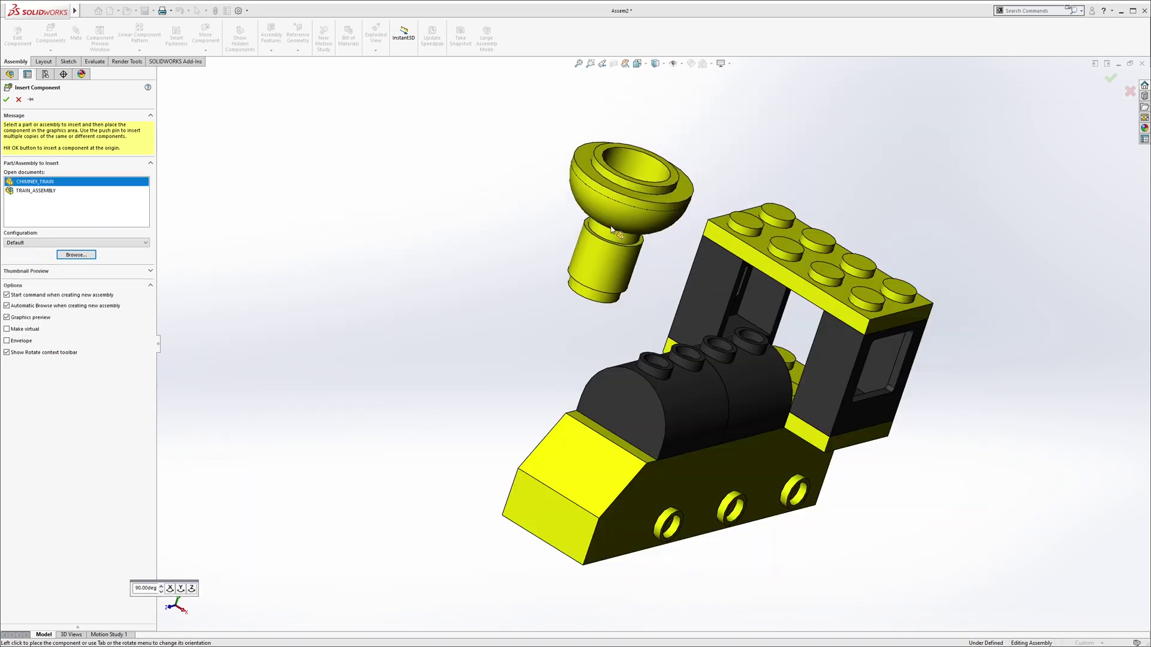
left_click(604, 241)
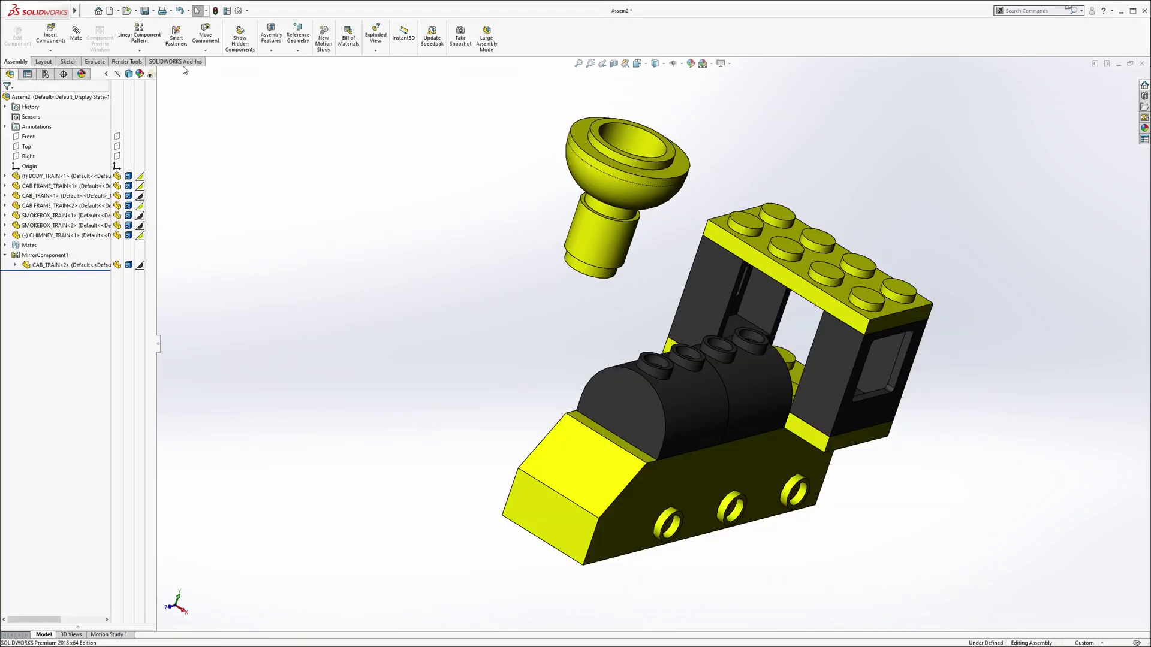
Mate the chimney's bottom cylinder concentric with a stud on the front smokebox
key("s")
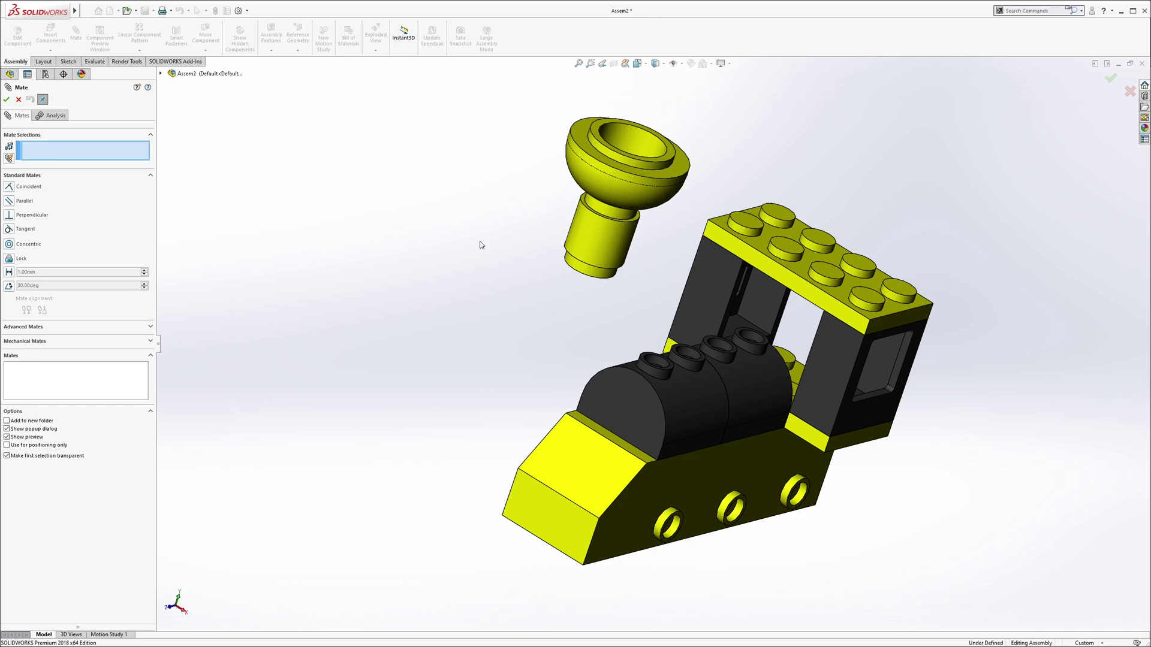
middle_click_drag(503, 242, 541, 270)
scroll(556, 291, "down", 4)
left_click(558, 294)
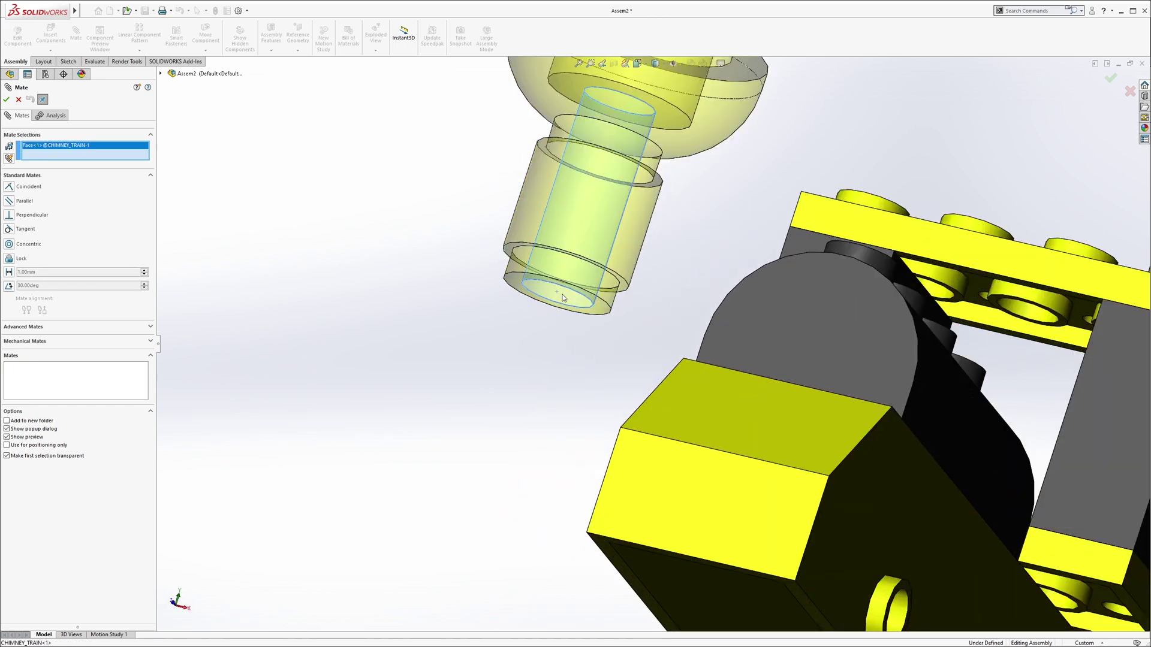
scroll(562, 297, "up", 4)
middle_click_drag(594, 315, 654, 413)
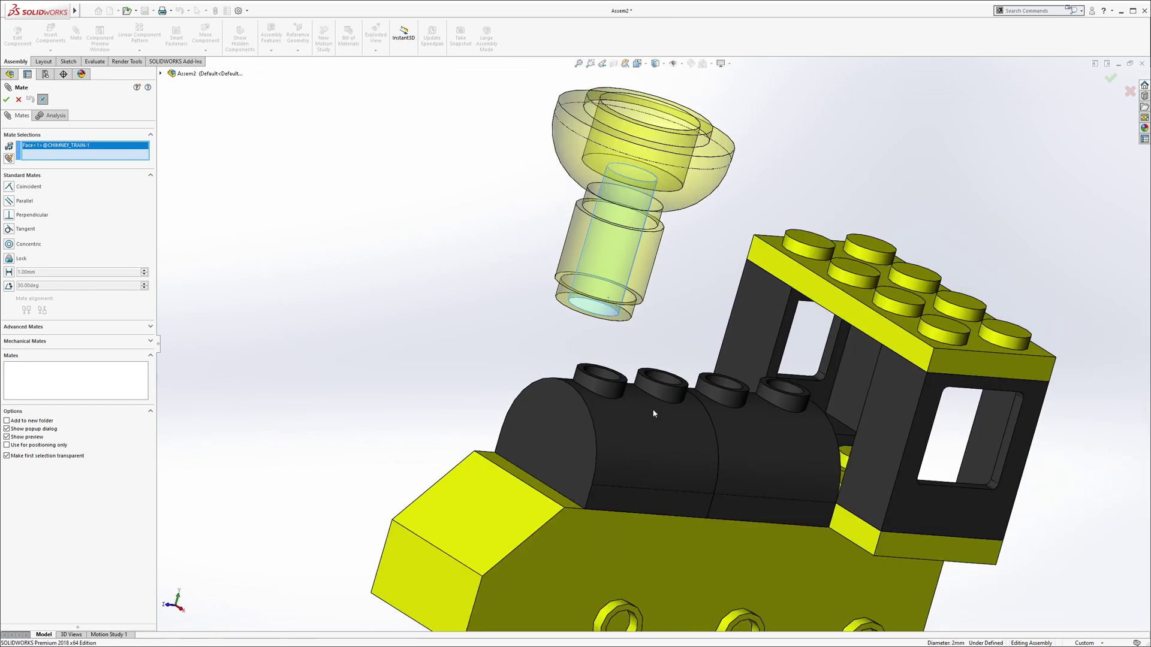
left_click(608, 389)
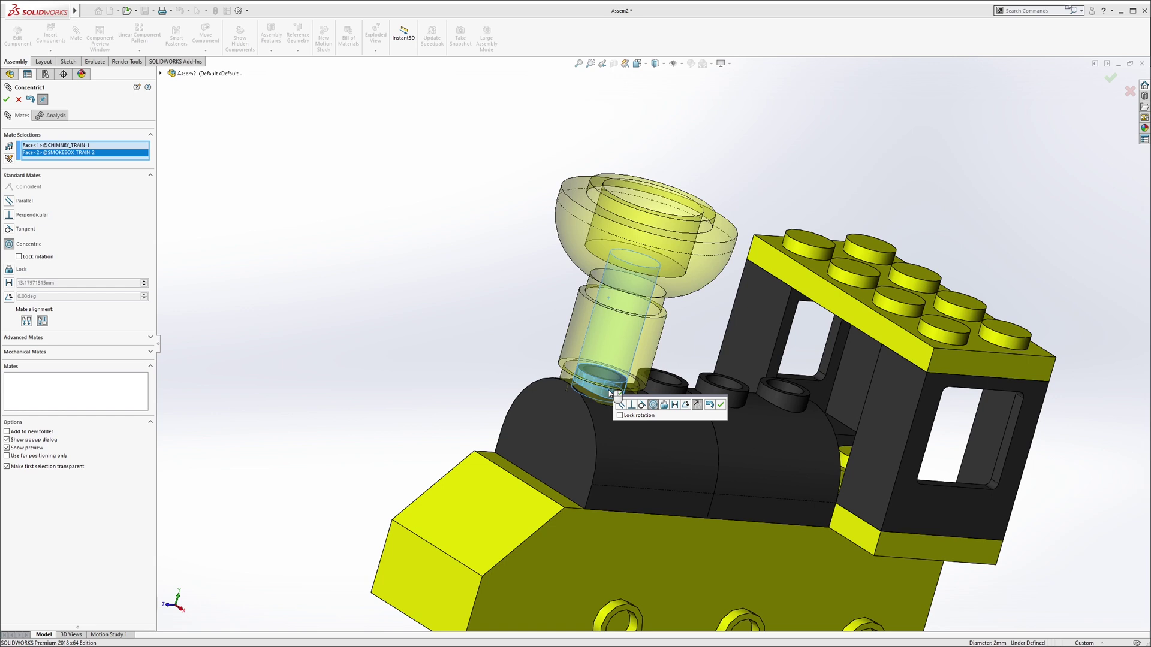
left_click(721, 405)
Mate the chimney bottom tangent to the smokebox's curved surface, then close Mate
left_click_drag(636, 320, 630, 225)
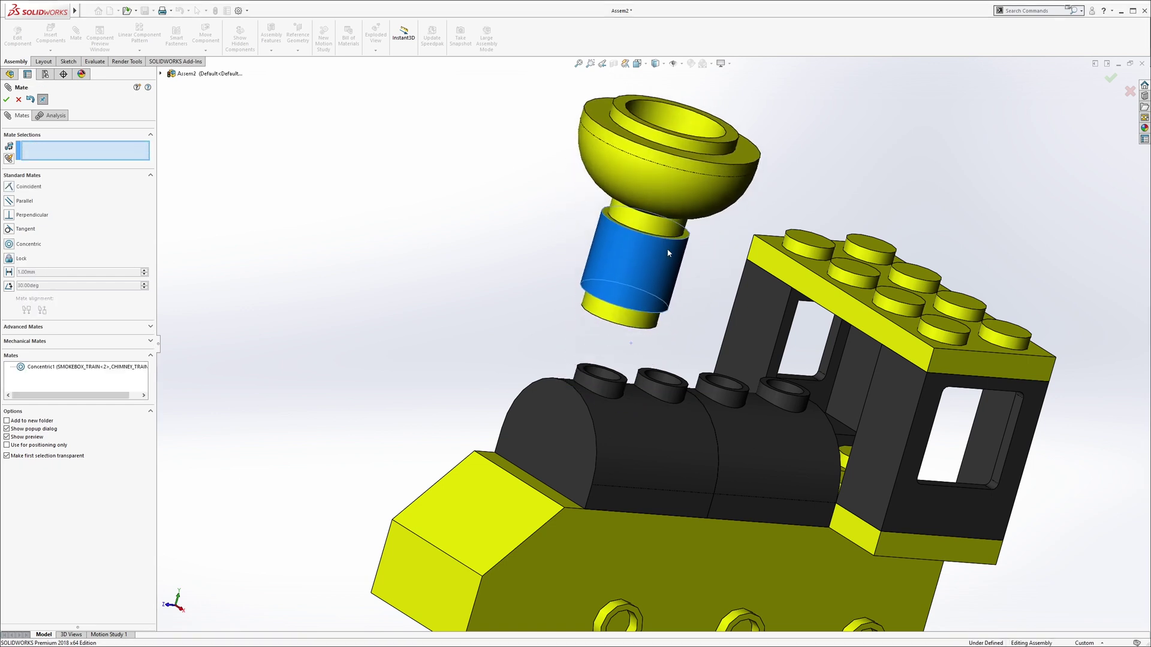
middle_click_drag(630, 270, 594, 330)
scroll(597, 329, "down", 3)
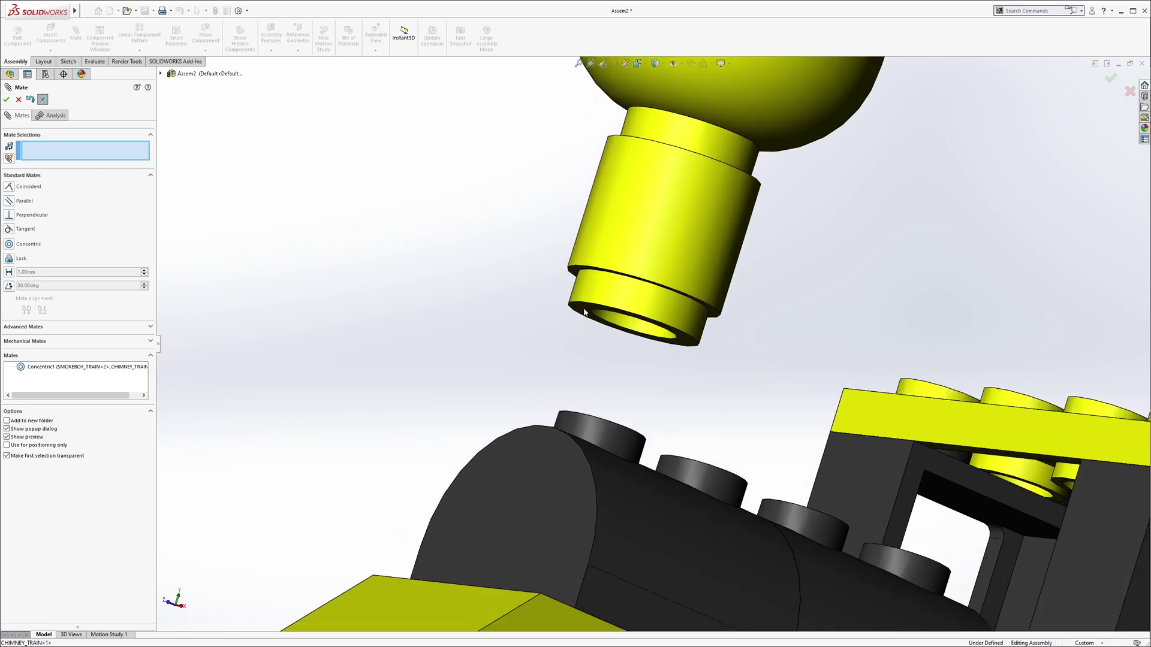
left_click(586, 312)
middle_click_drag(578, 339, 540, 475)
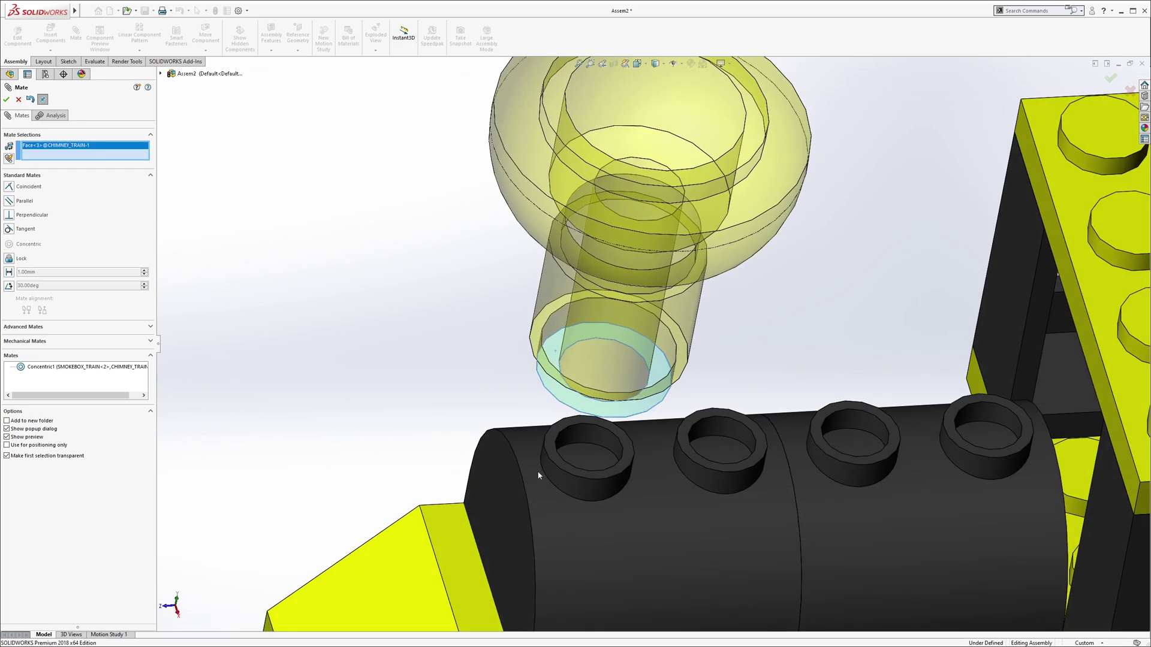
left_click(536, 470)
left_click(535, 470)
scroll(536, 471, "up", 3)
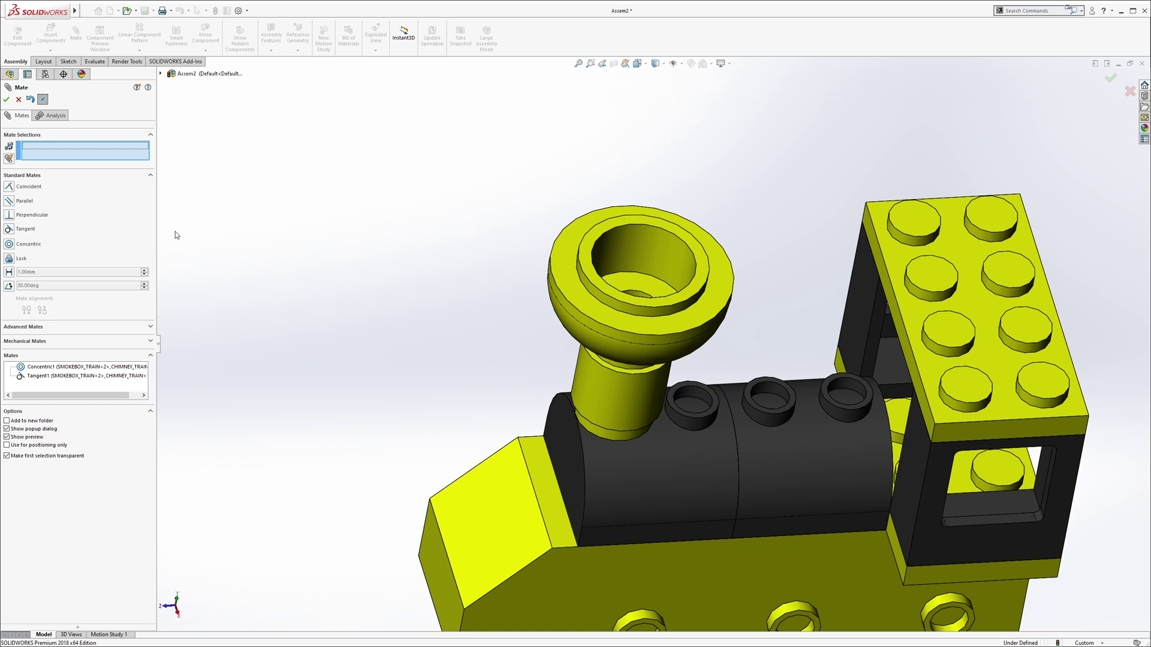
left_click(18, 99)
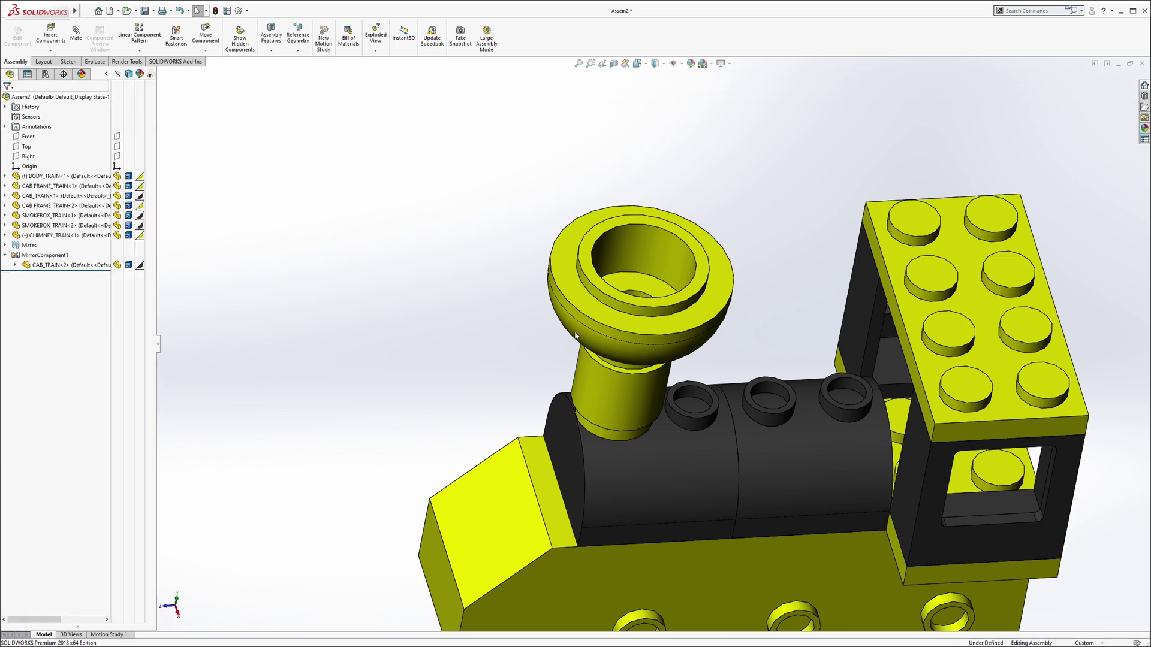
Insert the DOME_TRAIN cone and place it beside the chimney
left_click(52, 34)
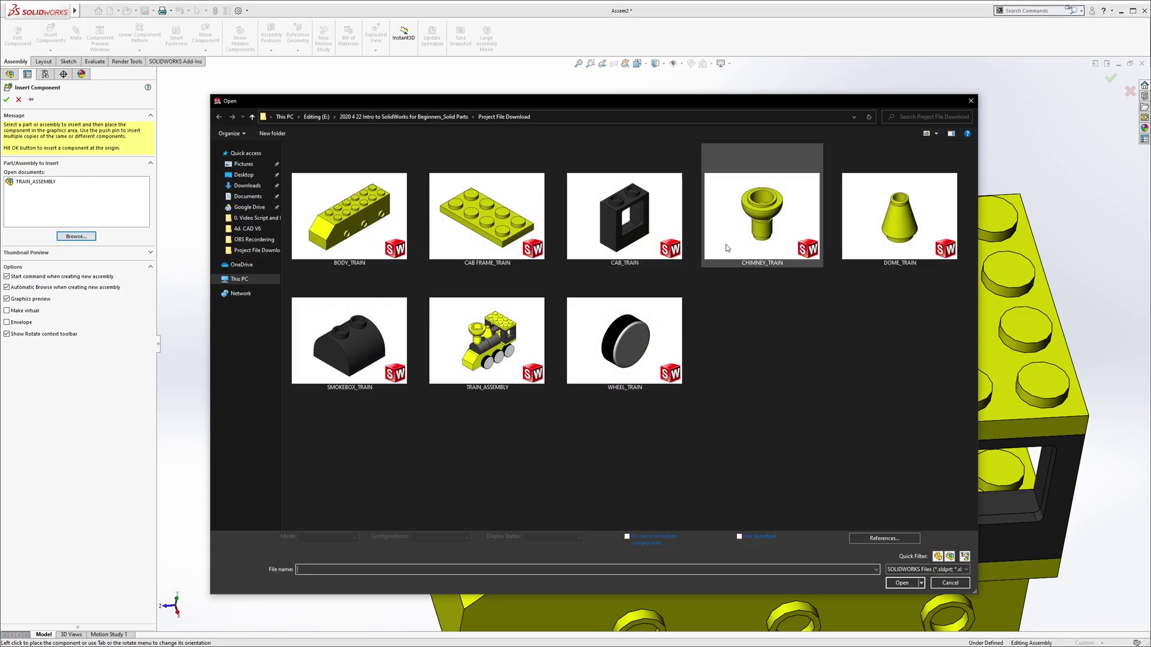
double_click(887, 213)
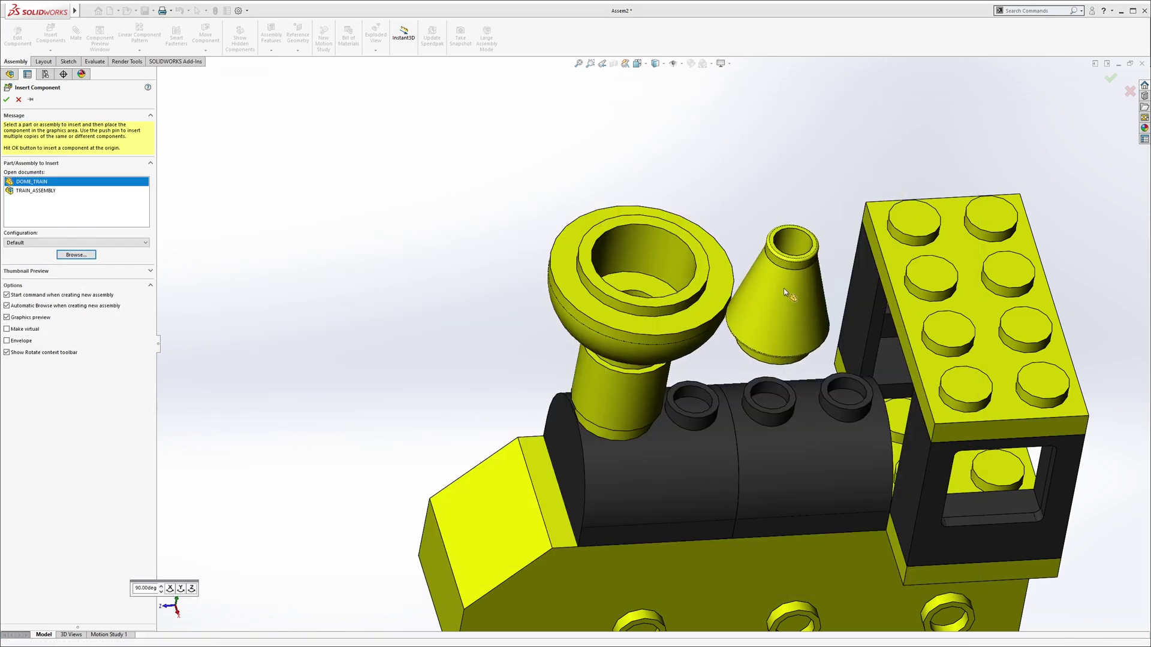
left_click(784, 293)
middle_click_drag(775, 340, 762, 319)
scroll(728, 432, "down", 5)
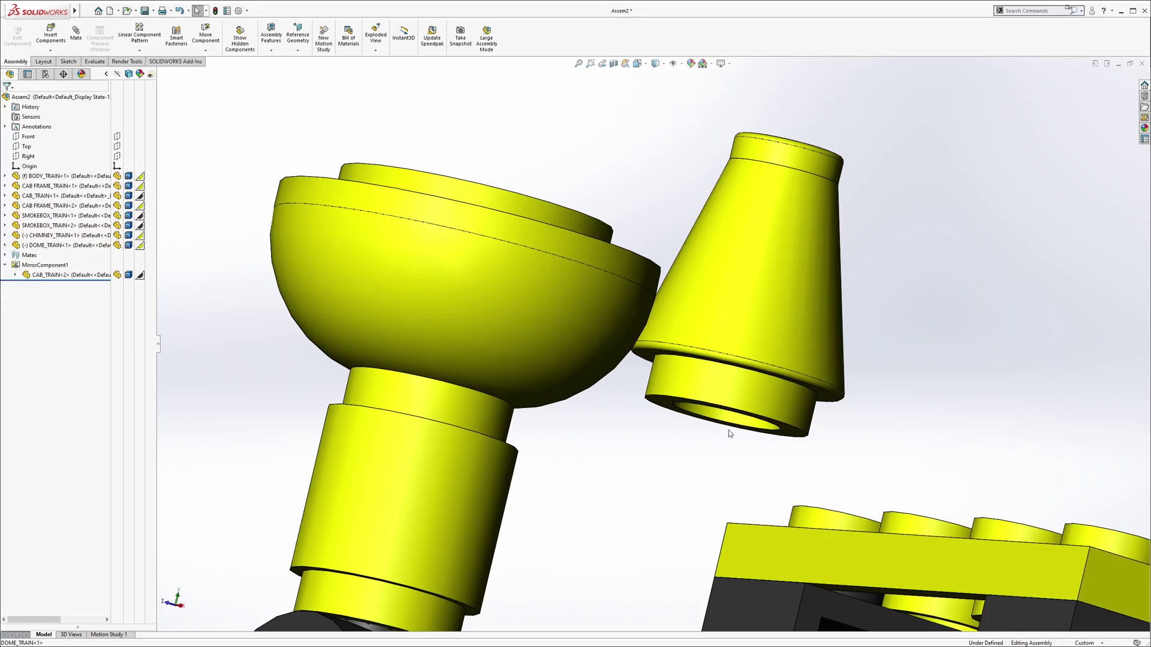
Mate the cone's inner cylindrical face concentric with a boiler stud
left_click(76, 34)
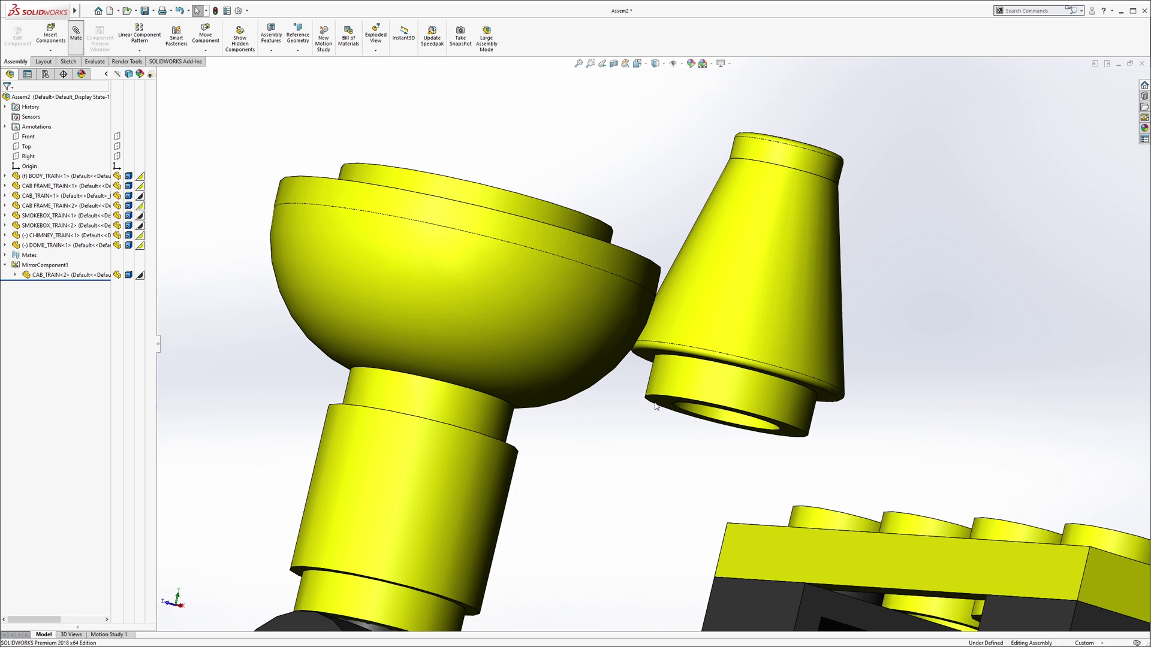
left_click(713, 412)
scroll(714, 412, "up", 4)
middle_click_drag(629, 450, 618, 505)
scroll(617, 523, "down", 4)
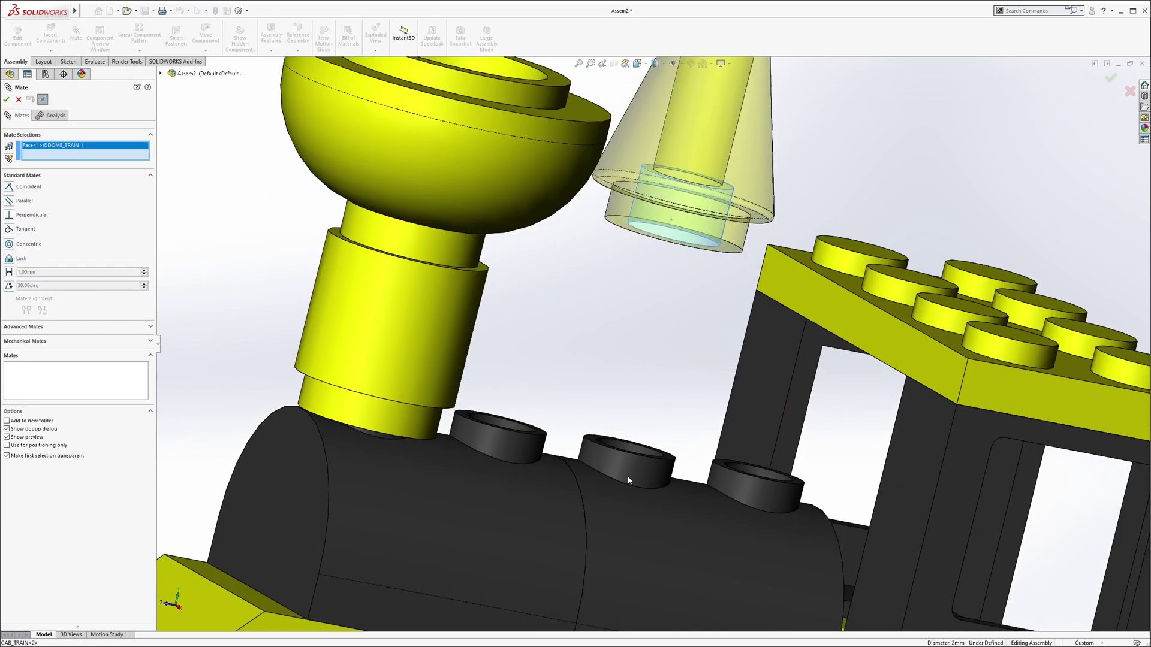
left_click(628, 481)
left_click(647, 486)
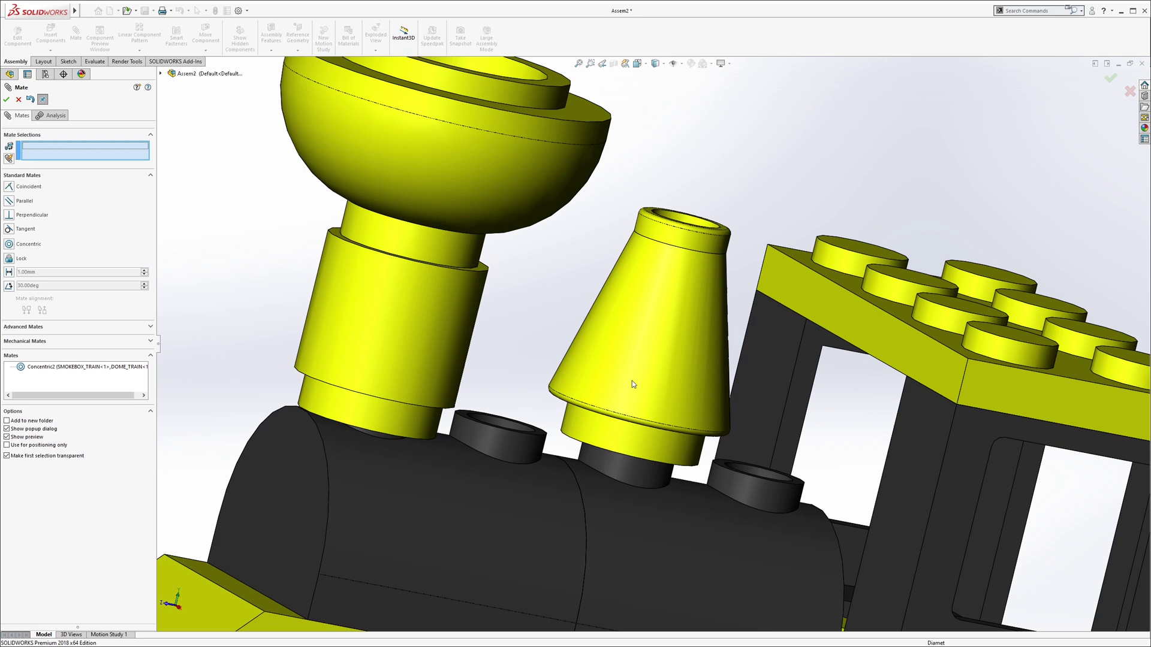
scroll(633, 380, "down", 5)
Mate the cone's bottom face tangent to the curved boiler surface
mouse_move(627, 493)
middle_mouse_down()
mouse_move(555, 370)
mouse_move(668, 384)
middle_mouse_up()
left_click(555, 365)
scroll(557, 374, "down", 4)
left_click(666, 385)
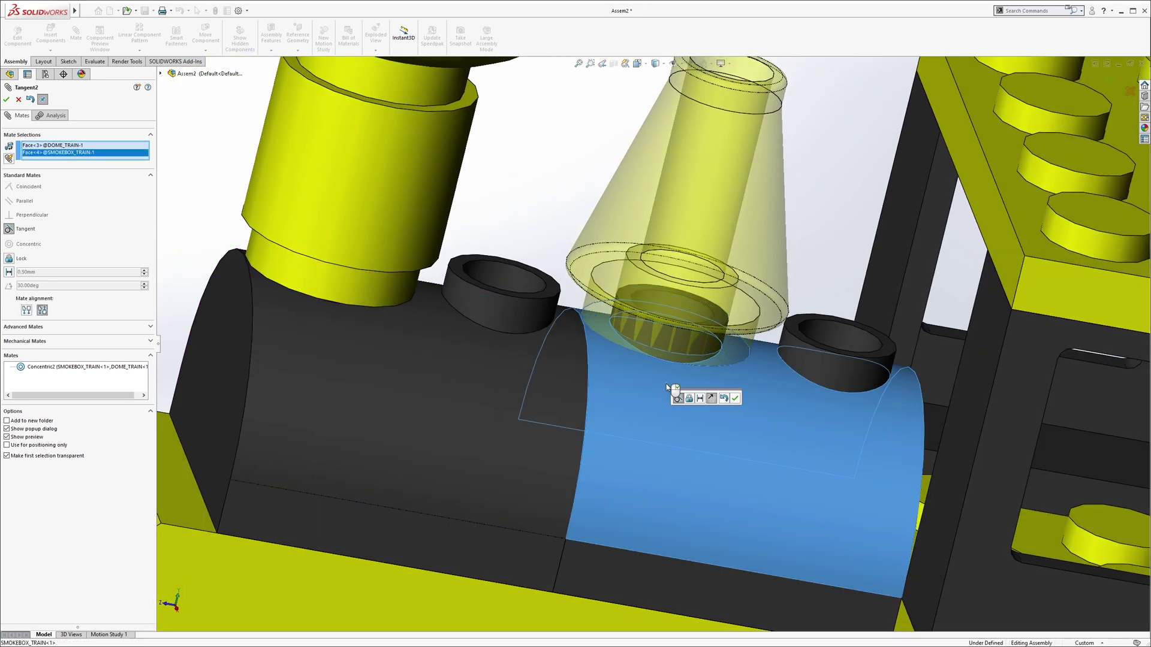
left_click(666, 384)
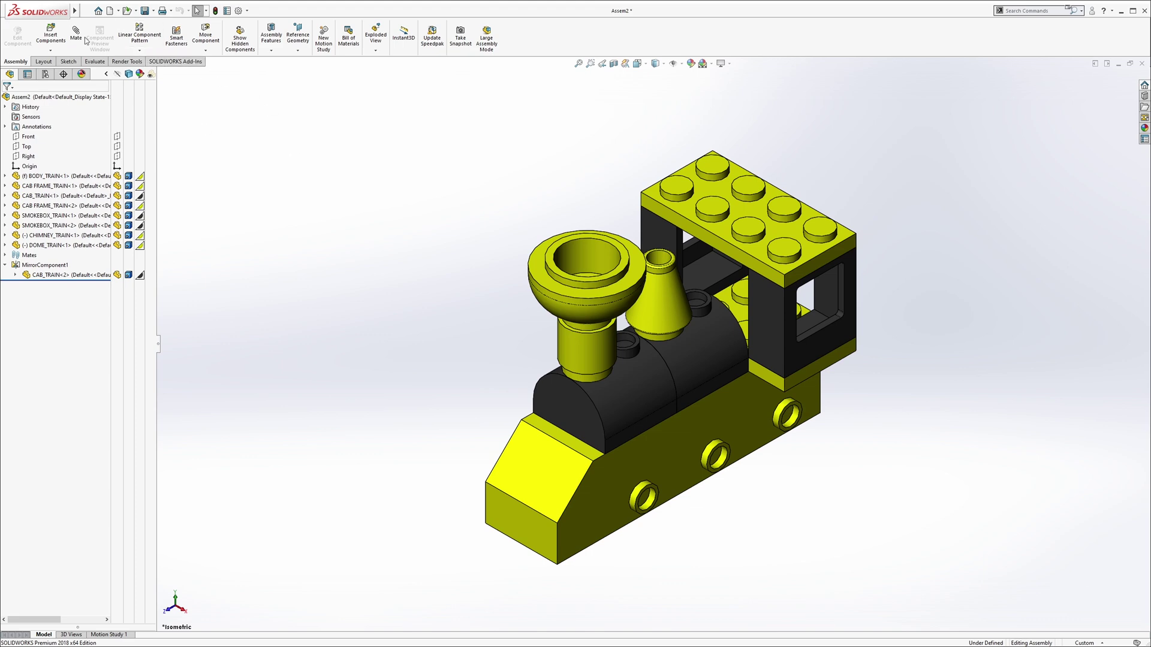
Insert the WHEEL_TRAIN part and drop it beside the rear of the body
left_click(50, 34)
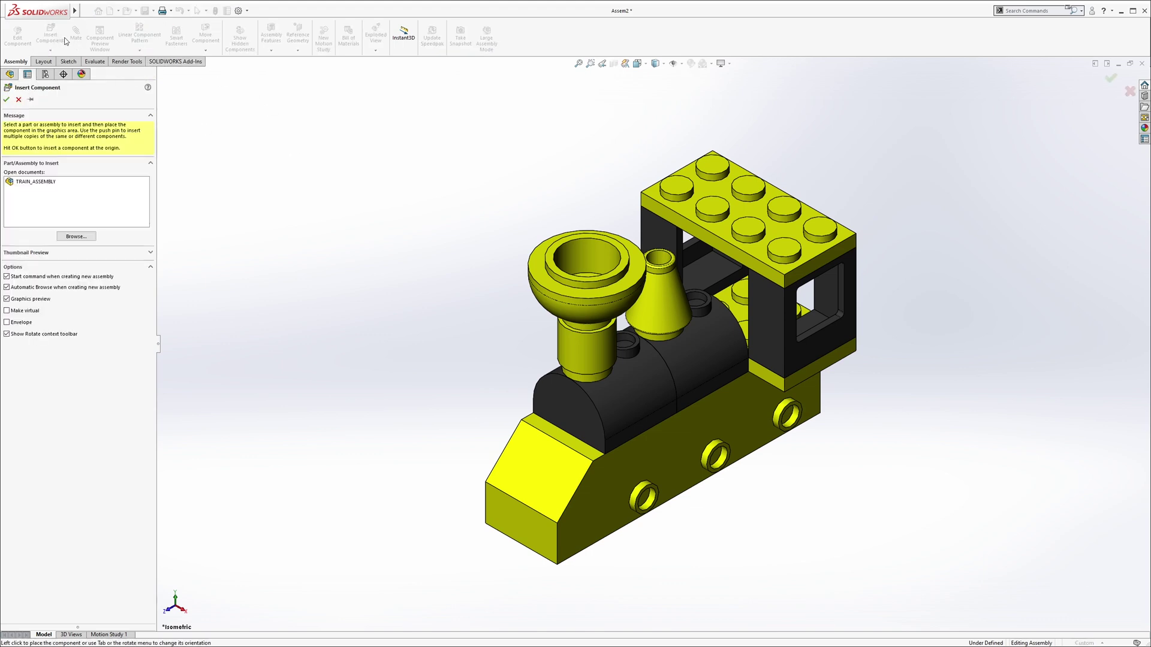
left_click(83, 237)
left_click(624, 342)
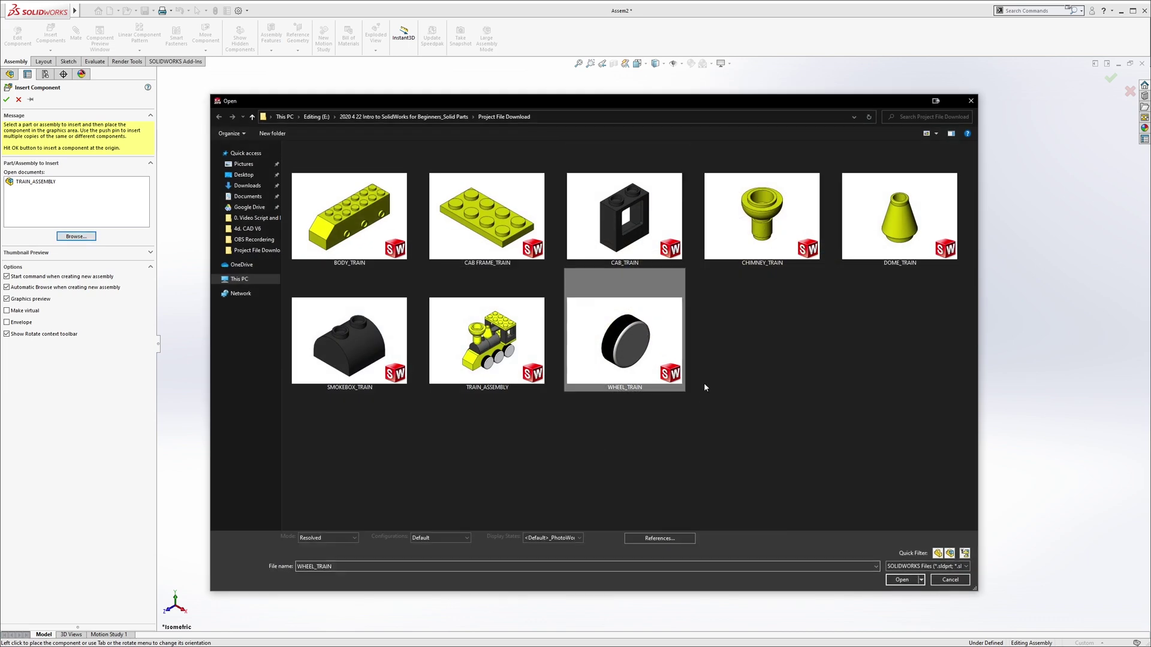
left_click(899, 582)
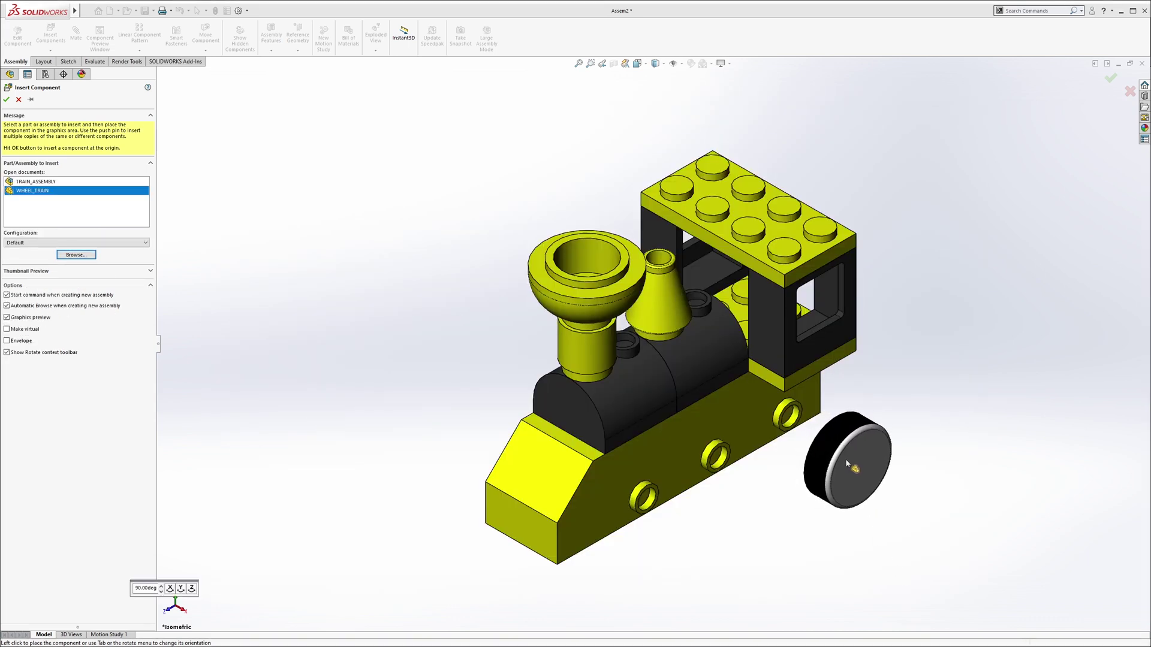
left_click(845, 463)
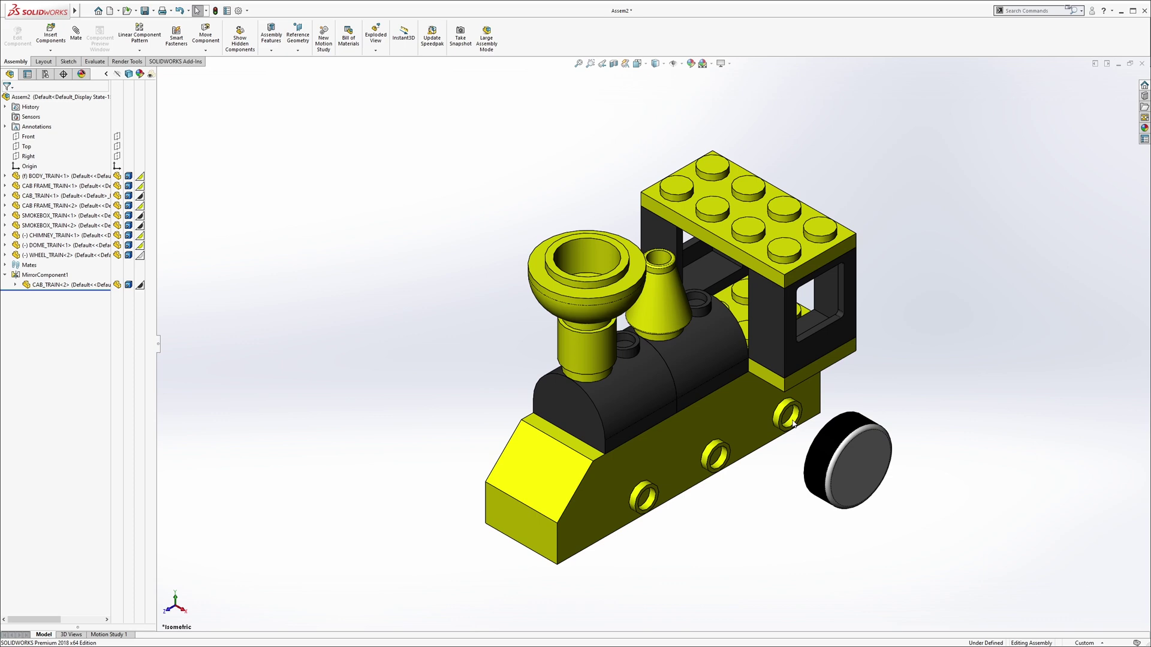
Mate the wheel's bore concentric with the rear axle peg
middle_click_drag(791, 424, 863, 395)
scroll(702, 379, "down", 5)
scroll(701, 379, "down", 5)
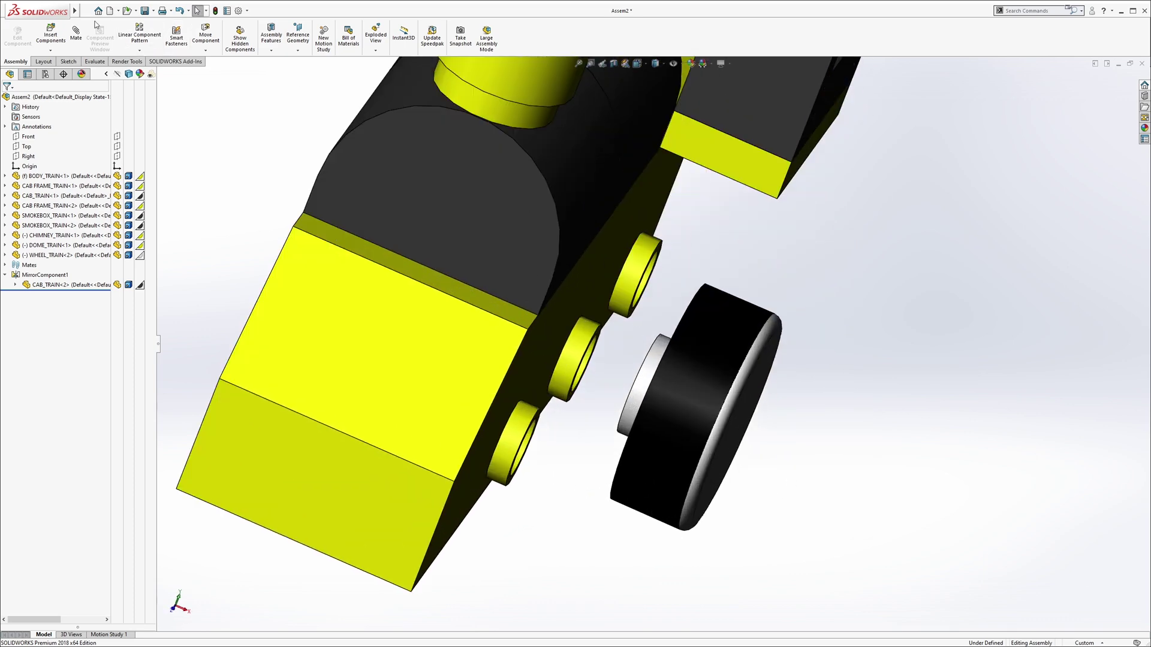
left_click(628, 258)
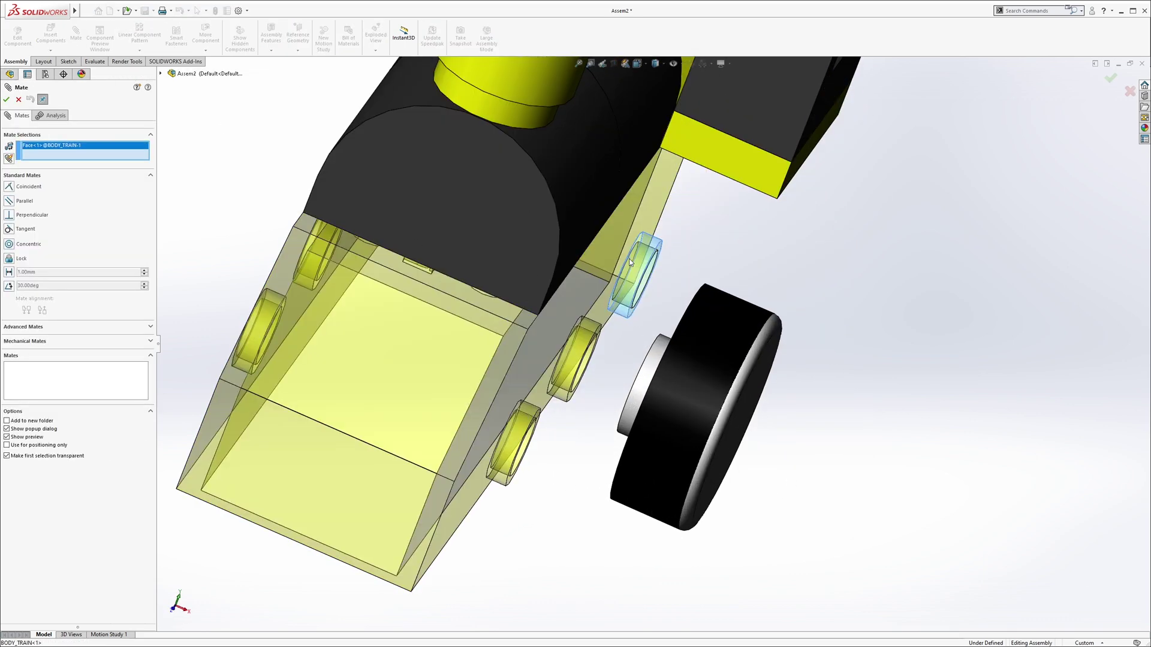
left_click(658, 347)
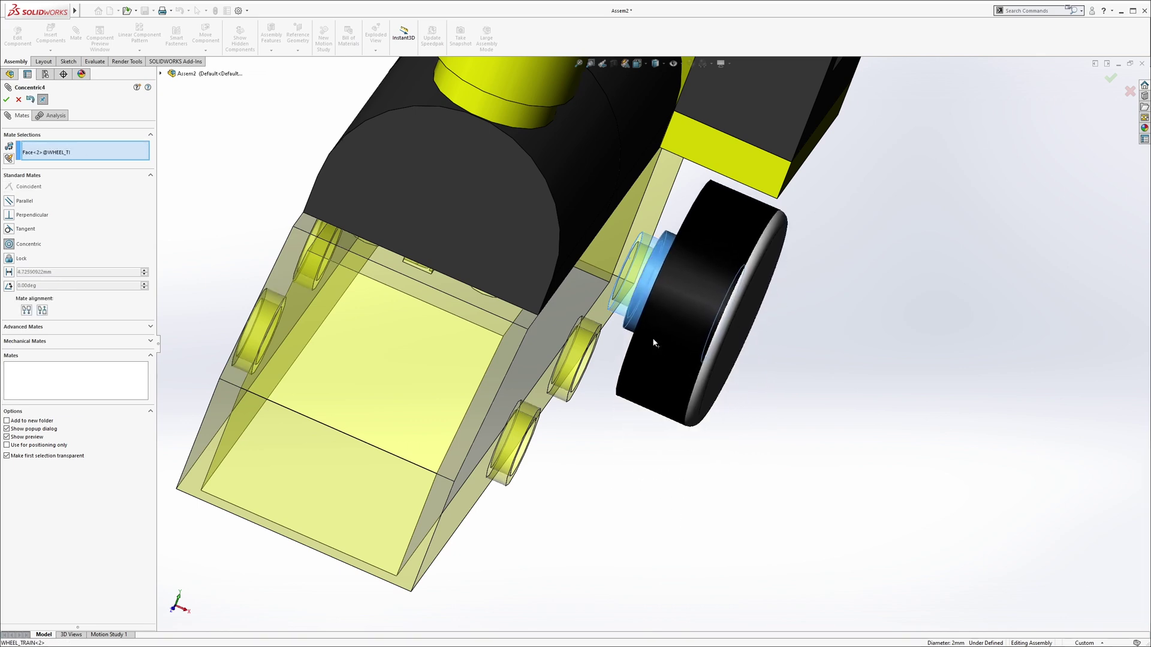
left_click(673, 283)
Mate the wheel's inner face coincident with the body's side face, then close Mate
left_click_drag(674, 282, 1095, 439)
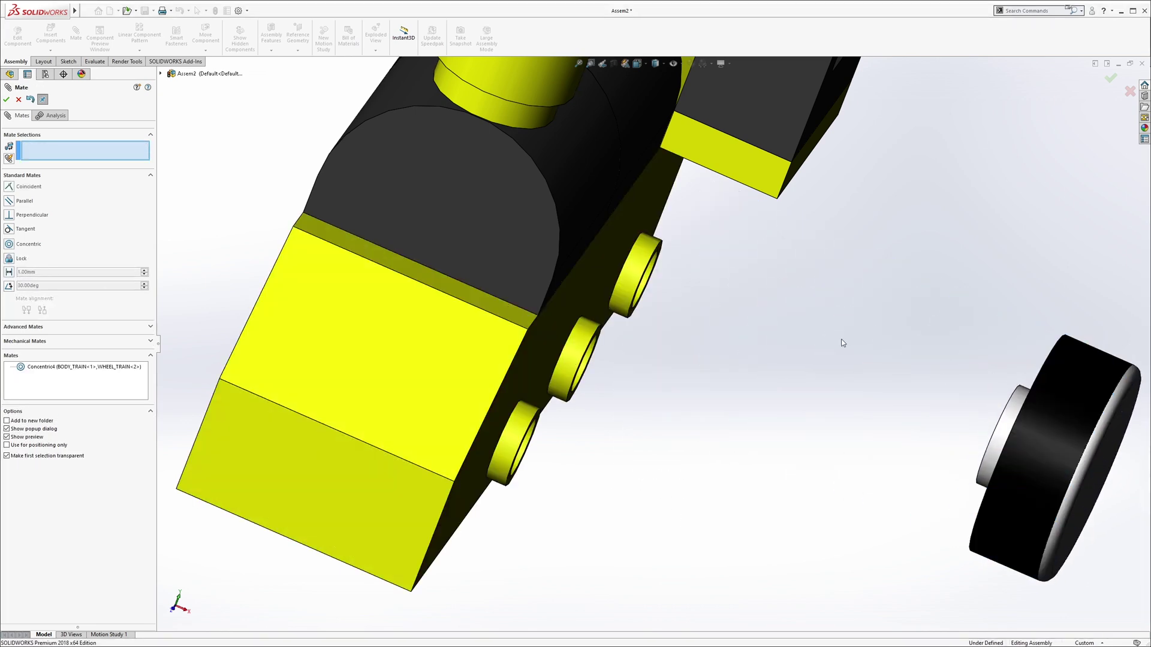
middle_click_drag(841, 340, 683, 269)
left_click(609, 205)
middle_click_drag(873, 329, 737, 297)
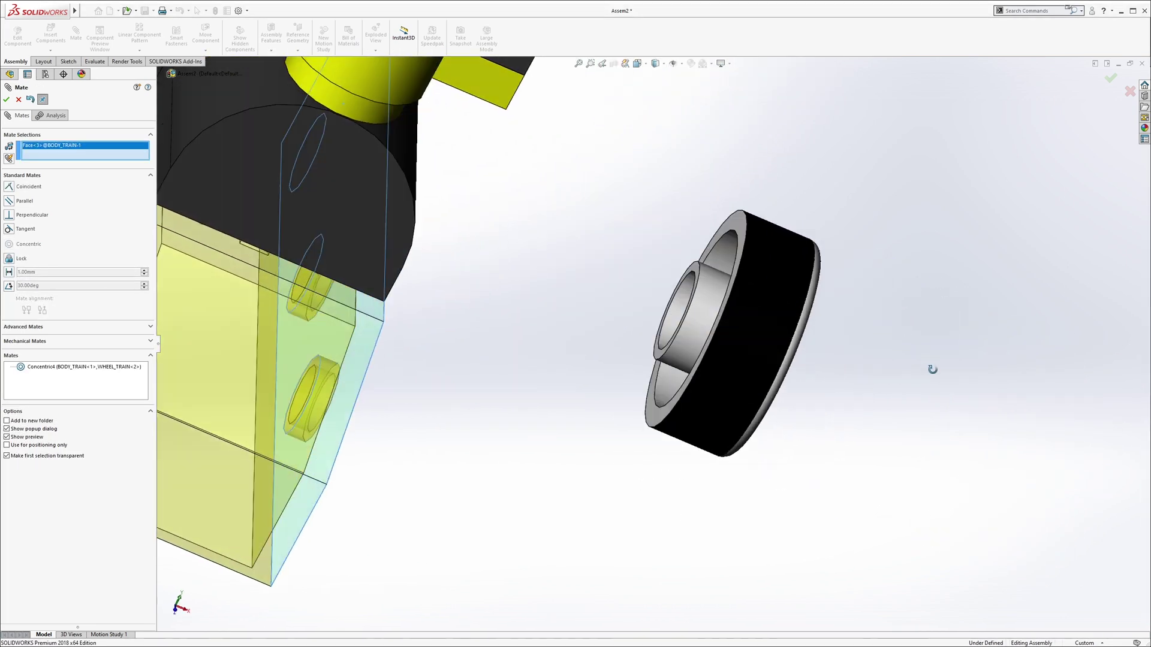
scroll(670, 270, "down", 4)
scroll(540, 224, "down", 4)
left_click(501, 208)
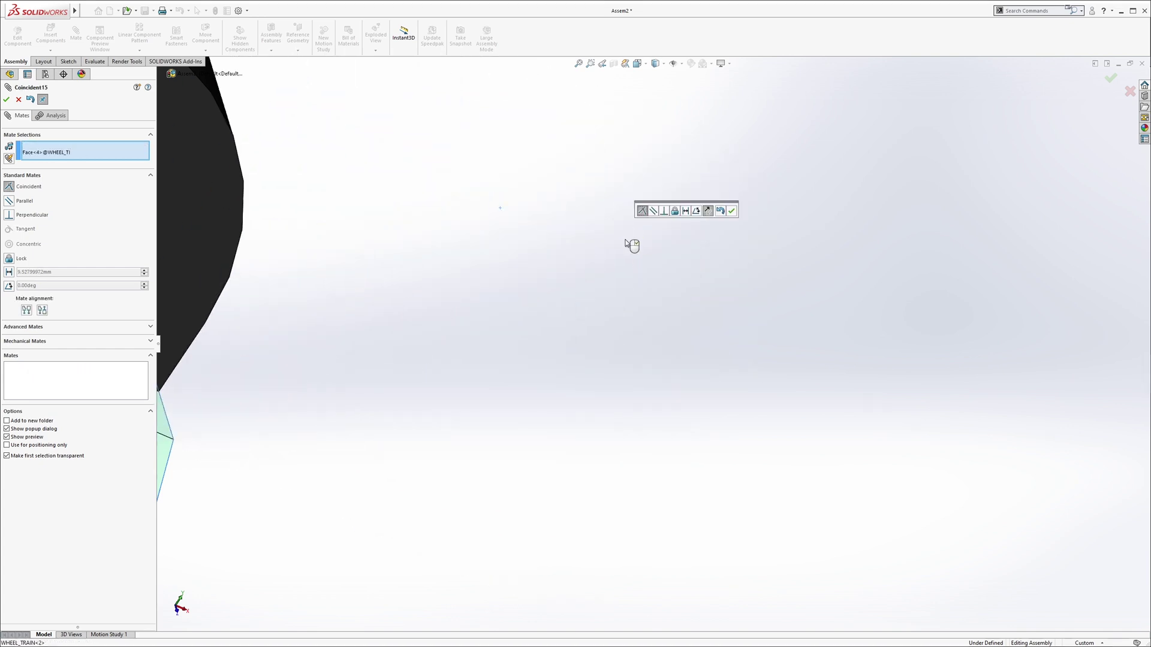
left_click(732, 211)
scroll(637, 236, "down", 8)
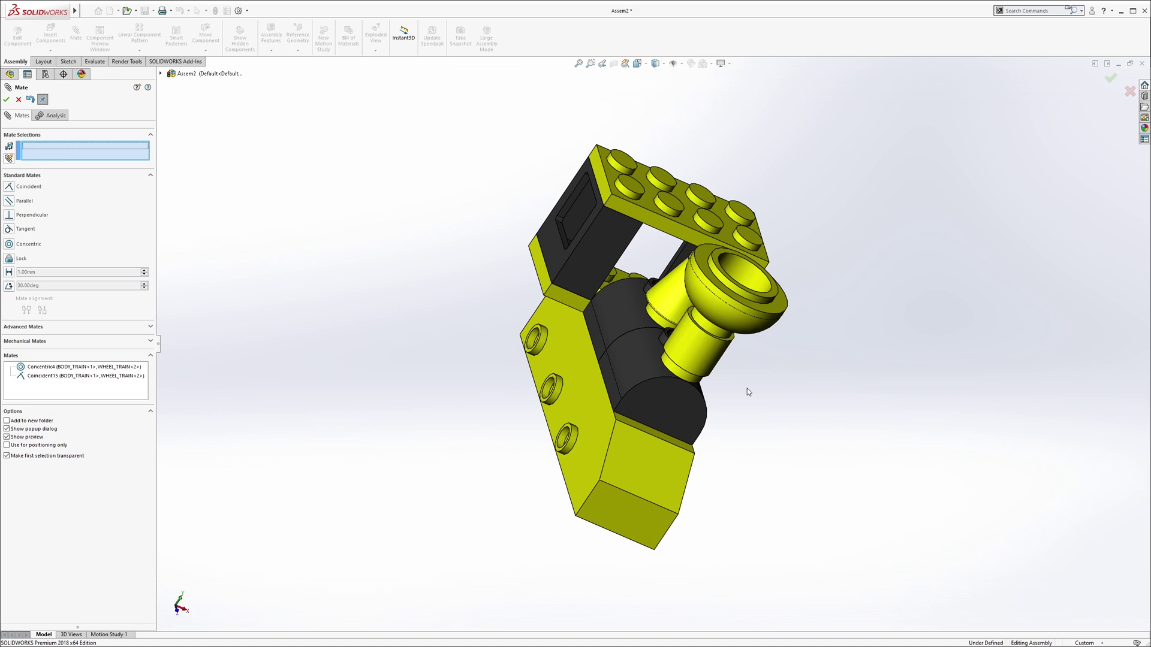
mouse_move(748, 389)
middle_mouse_down()
mouse_move(751, 479)
mouse_move(629, 405)
middle_mouse_up()
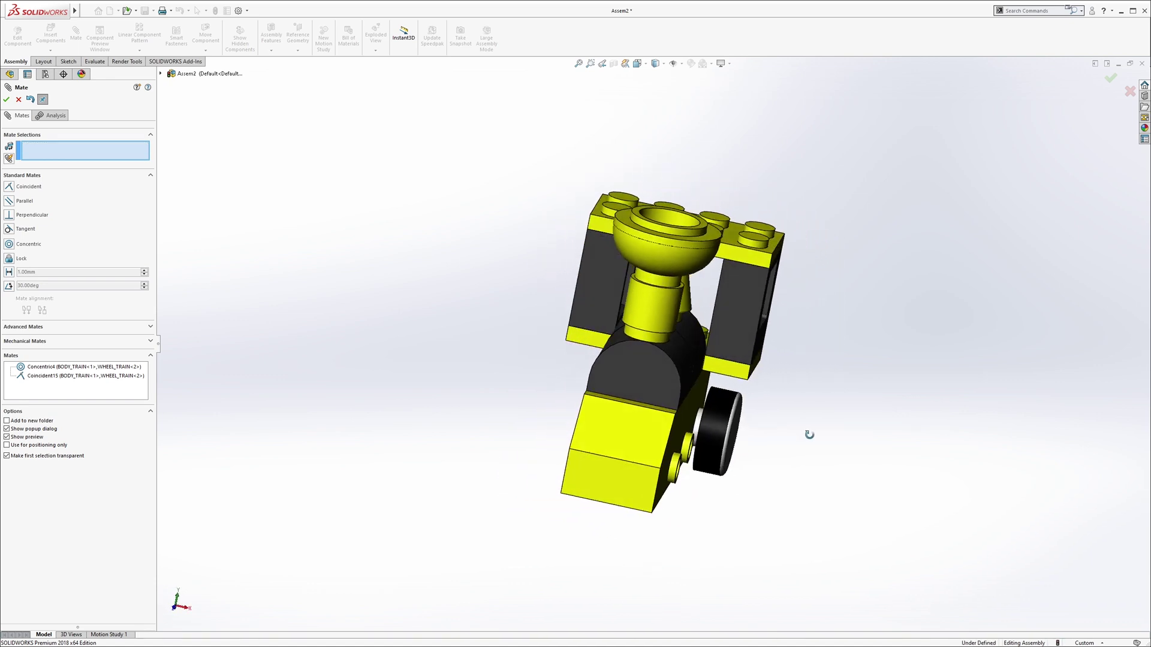
left_click(7, 99)
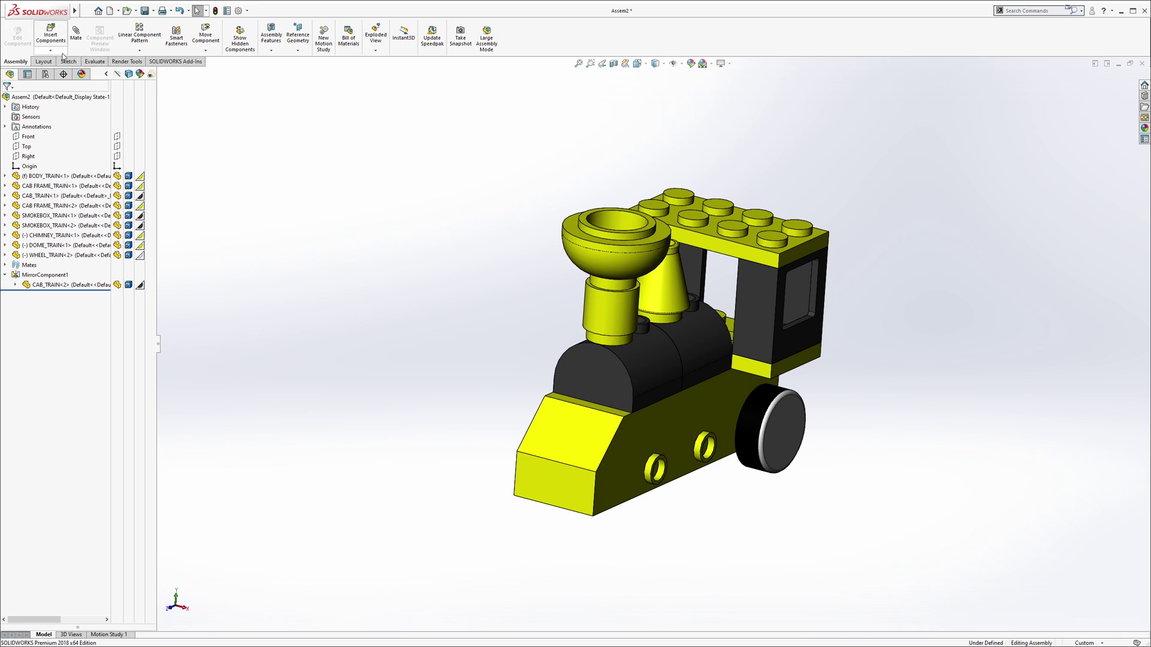
Cancel the component browse and start Copy with Mates from the Insert Components dropdown
left_click(50, 36)
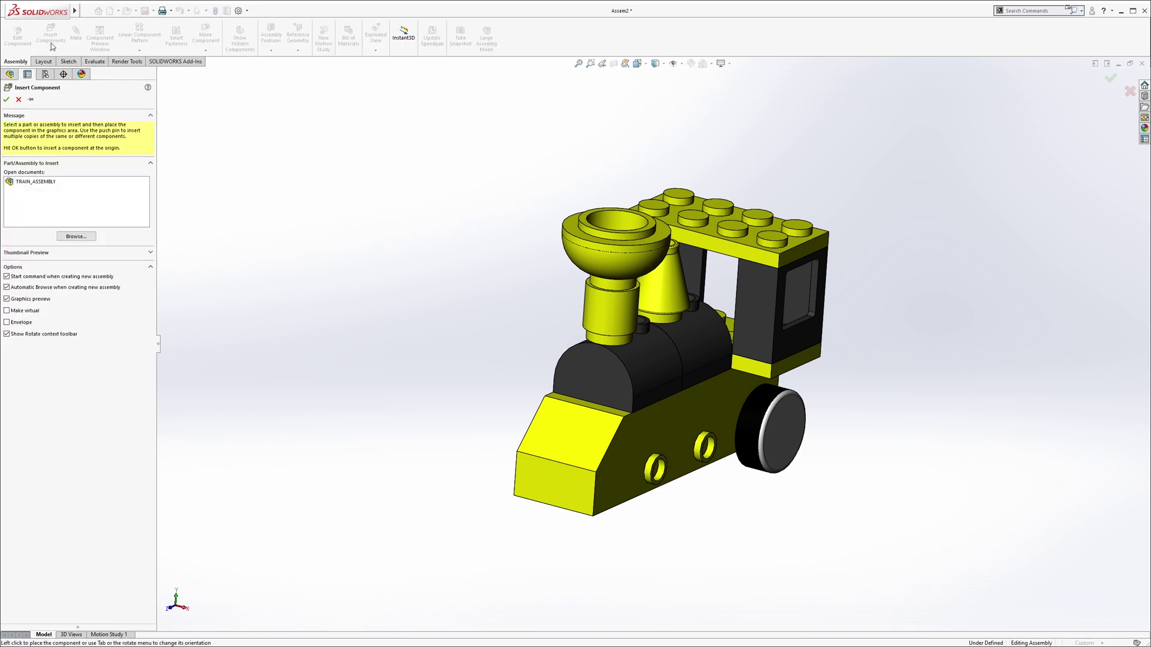
left_click(76, 235)
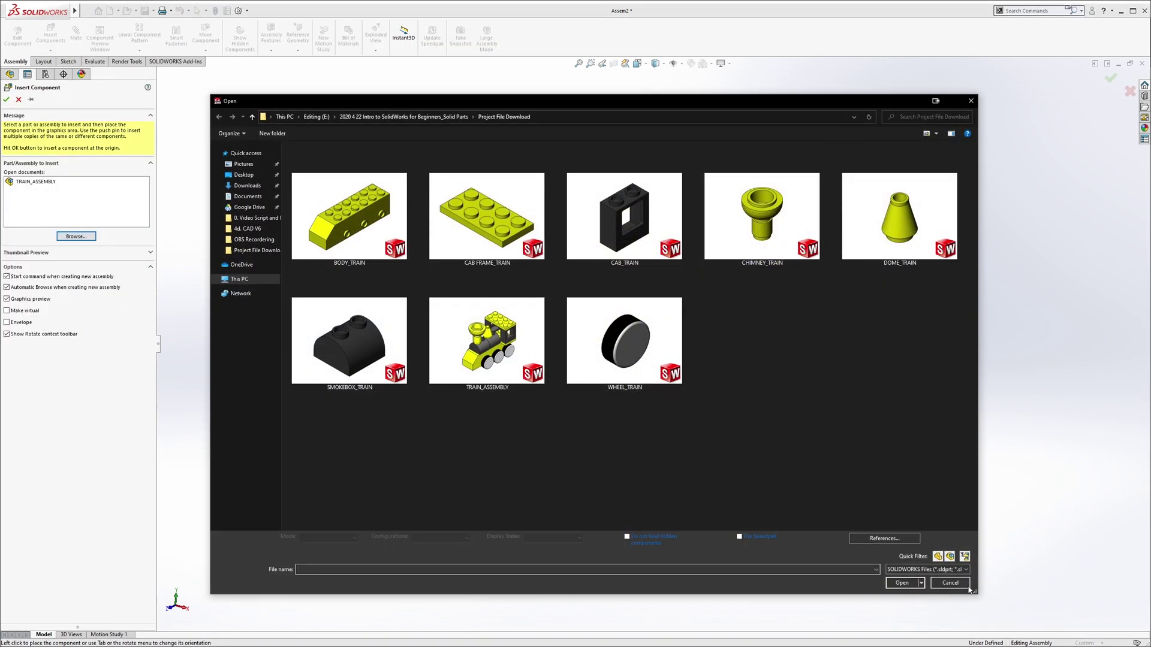
left_click(951, 583)
left_click(19, 100)
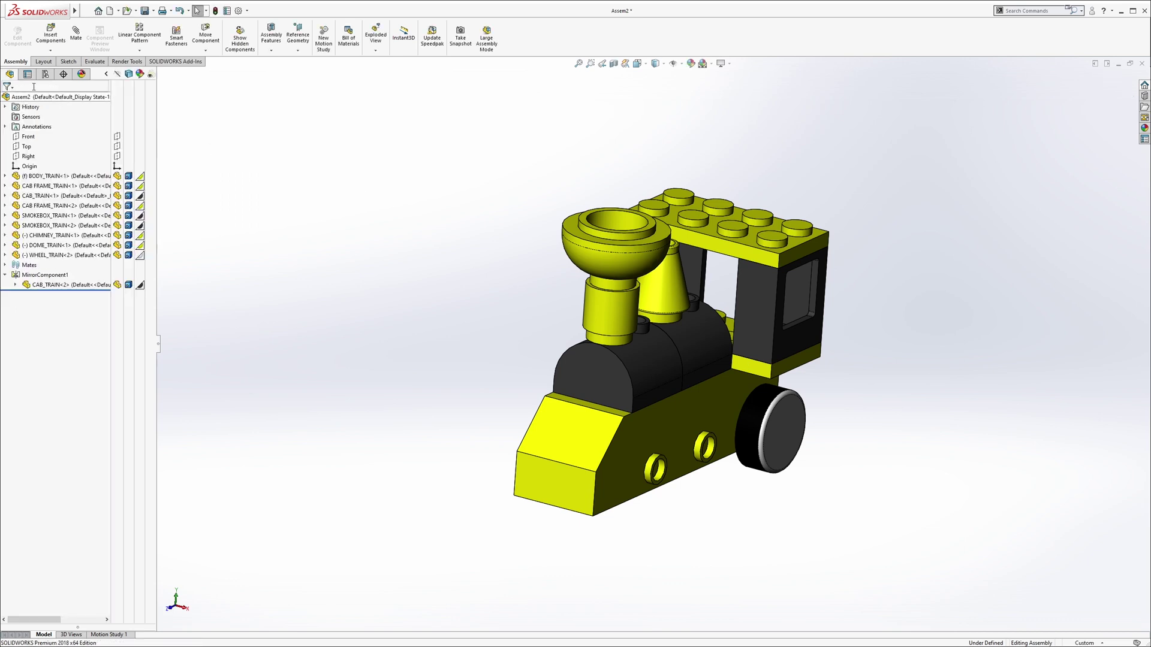
left_click(52, 51)
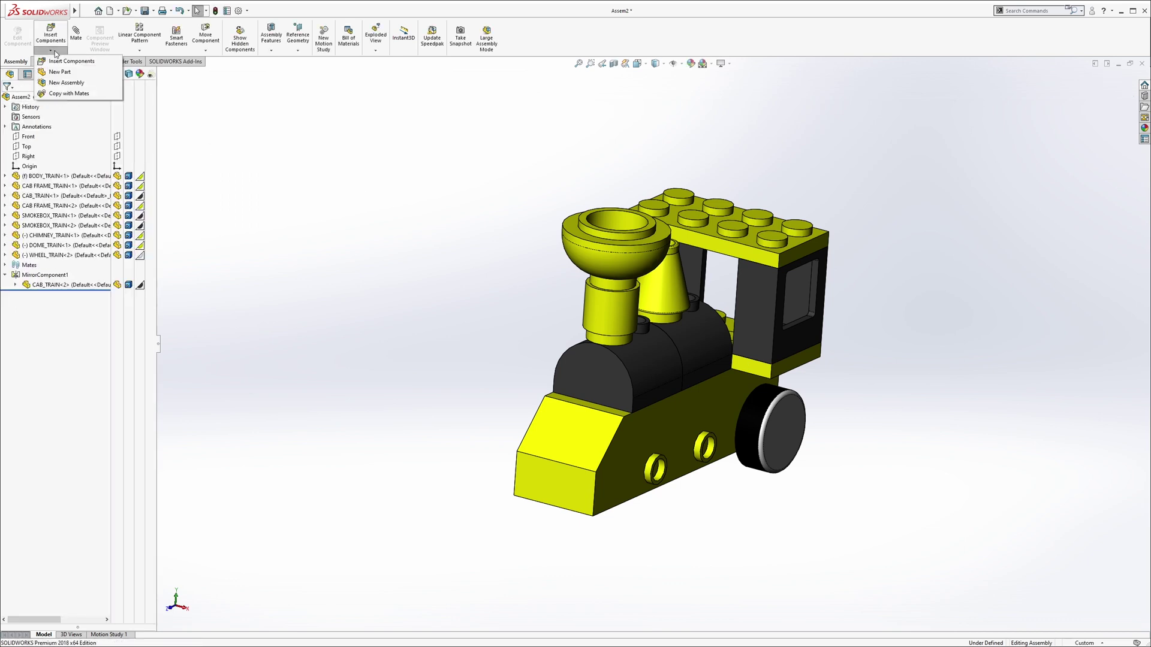
left_click(69, 94)
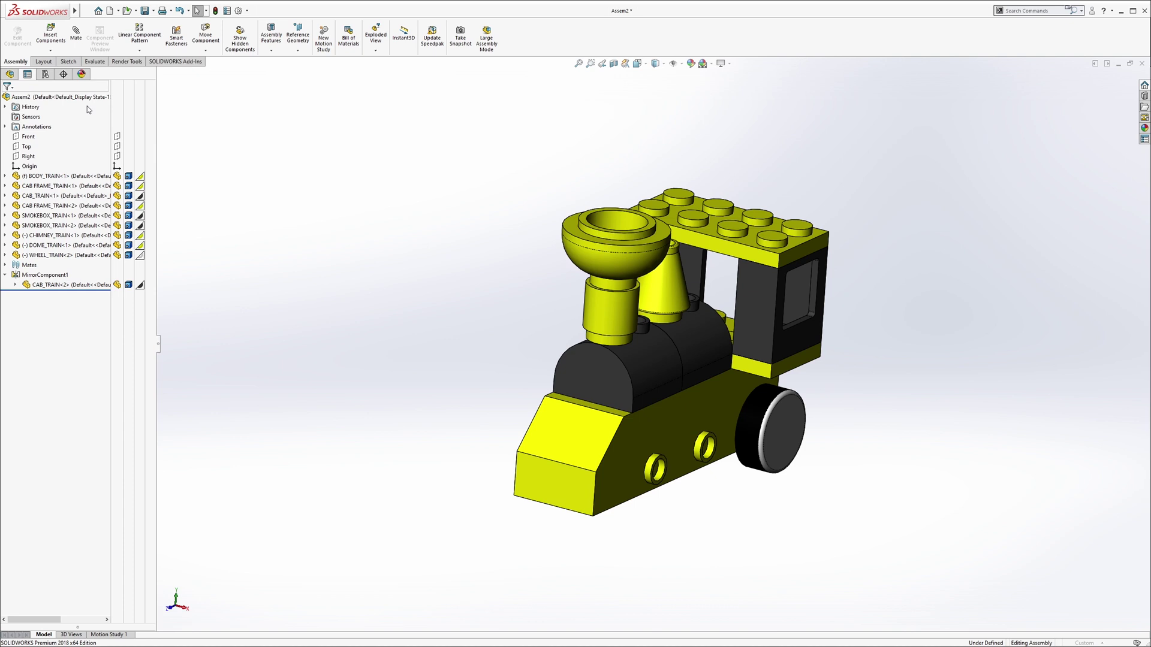
scroll(764, 416, "down", 3)
Copy the wheel onto the body's lower peg, mated to the body's side face
left_click(762, 406)
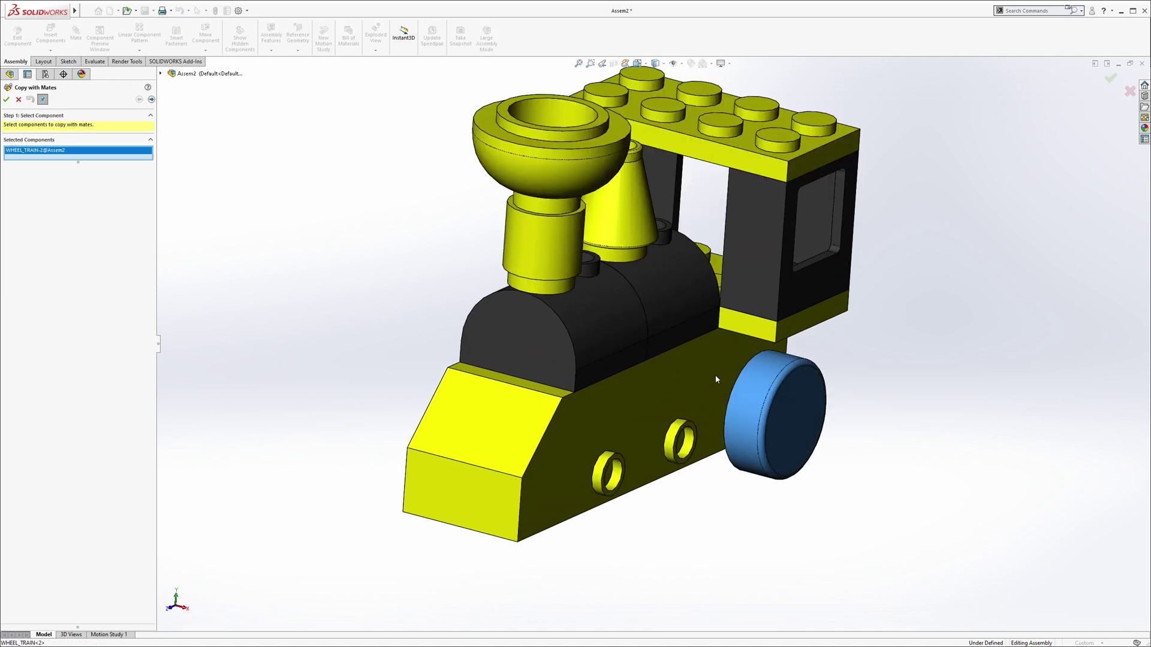
left_click(152, 100)
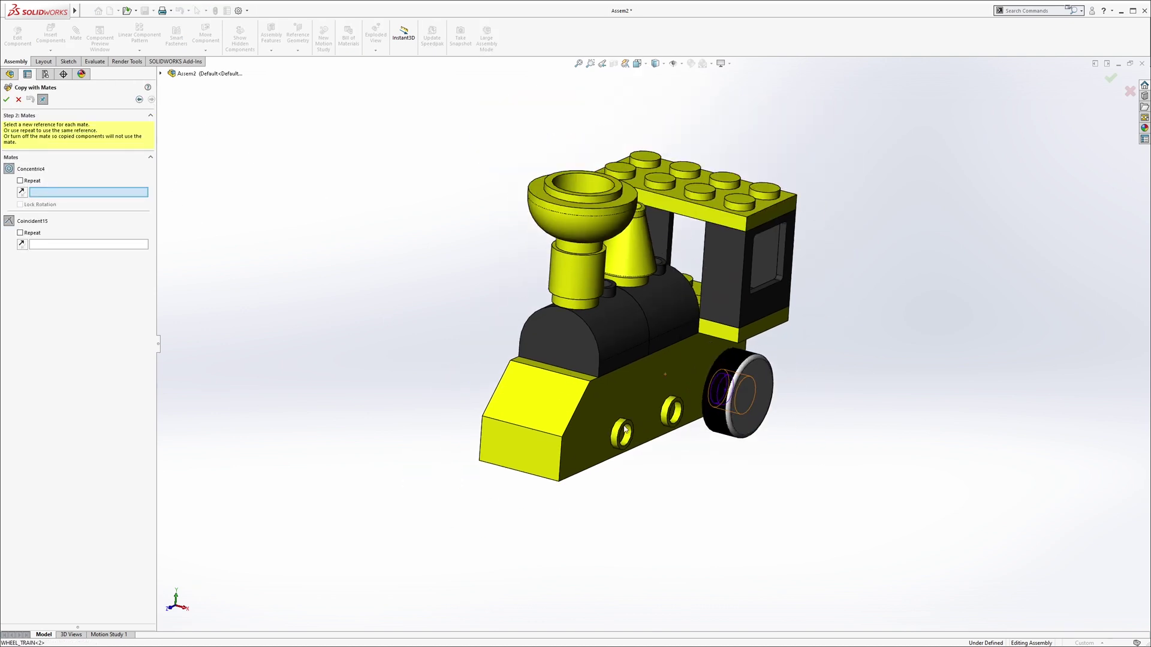
middle_click_drag(629, 378, 680, 443)
scroll(681, 442, "down", 4)
left_click(645, 340)
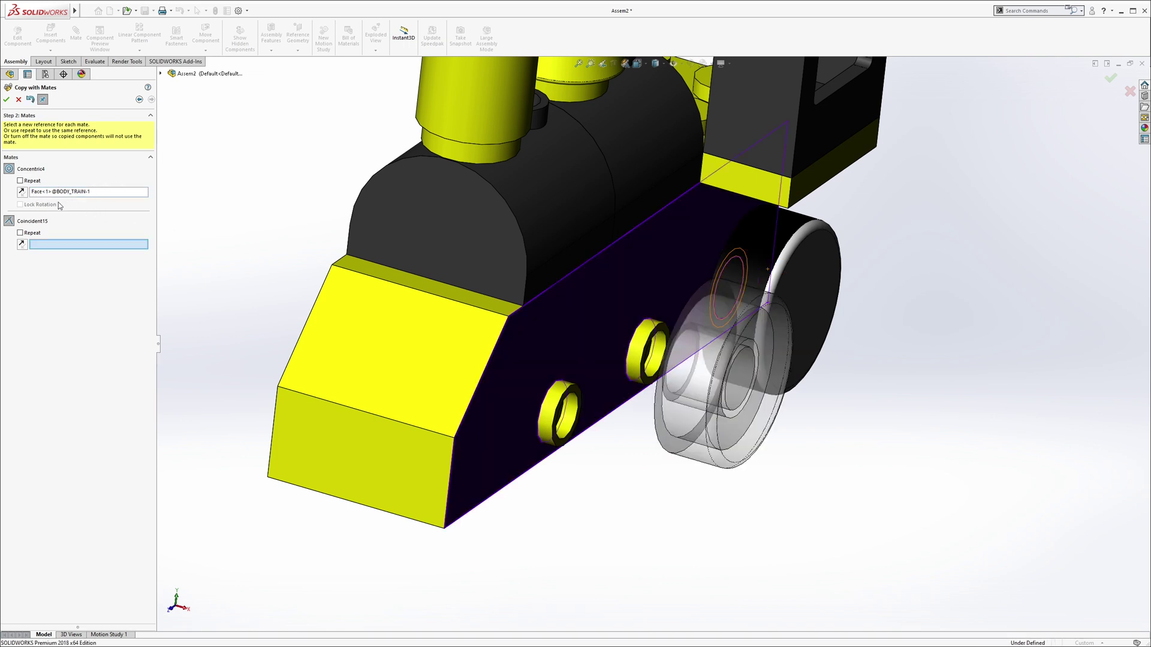
left_click(613, 291)
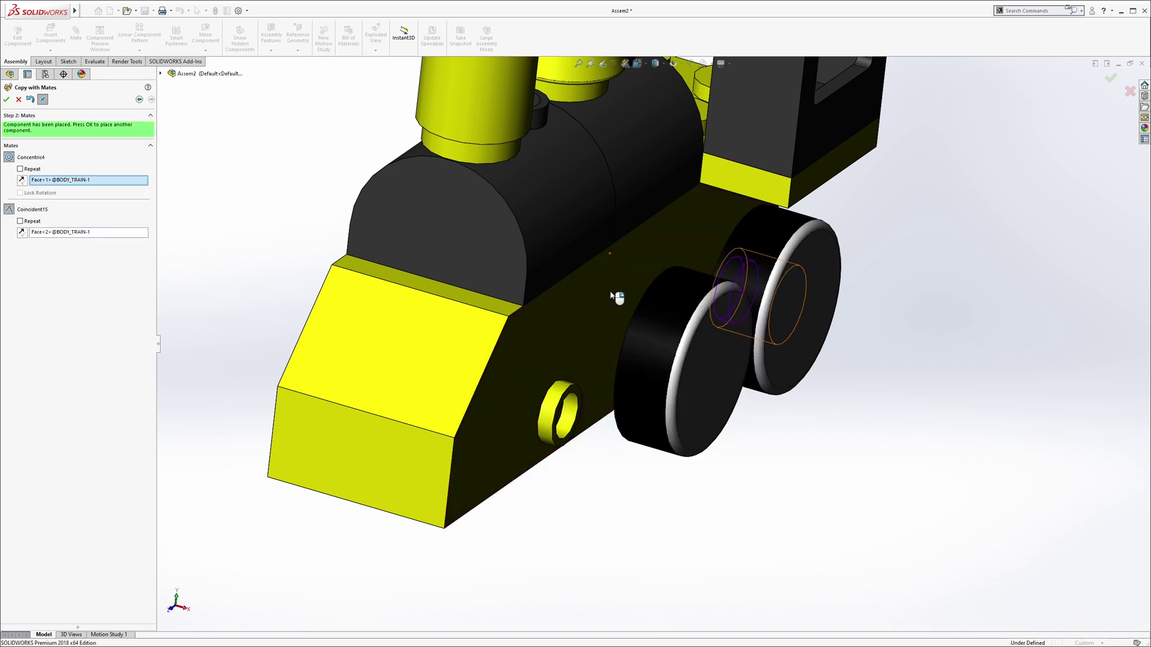
left_click(7, 99)
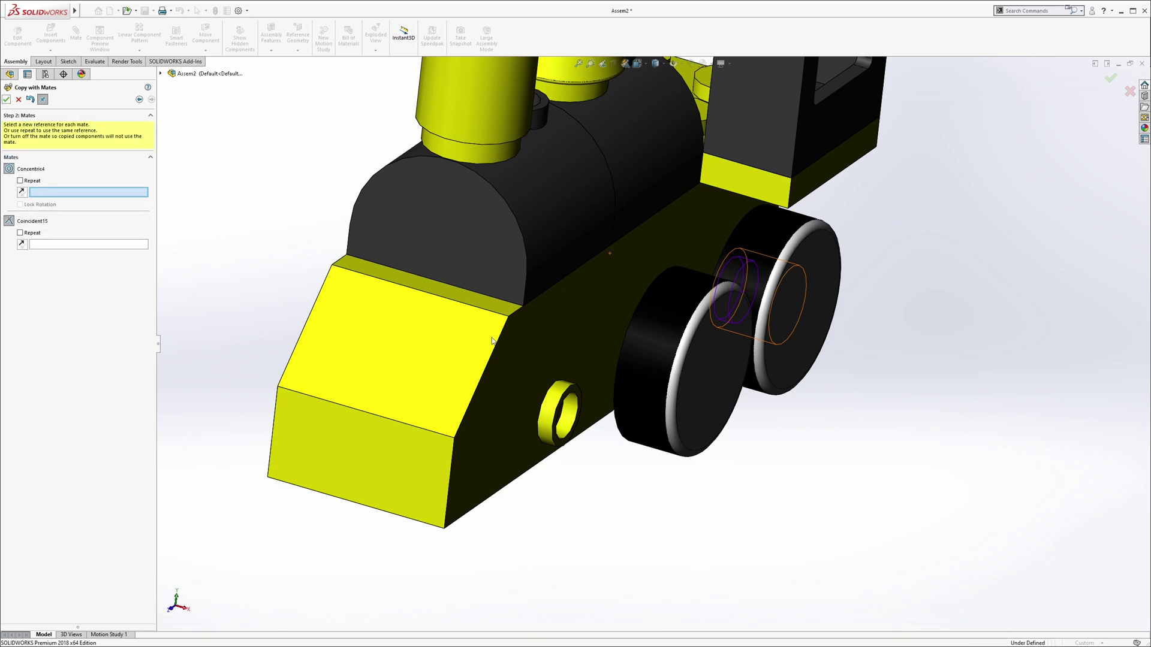
scroll(493, 341, "down", 2)
scroll(586, 384, "up", 4)
Place a second wheel copy on the front peg against the body face, giving three wheels
left_click(584, 376)
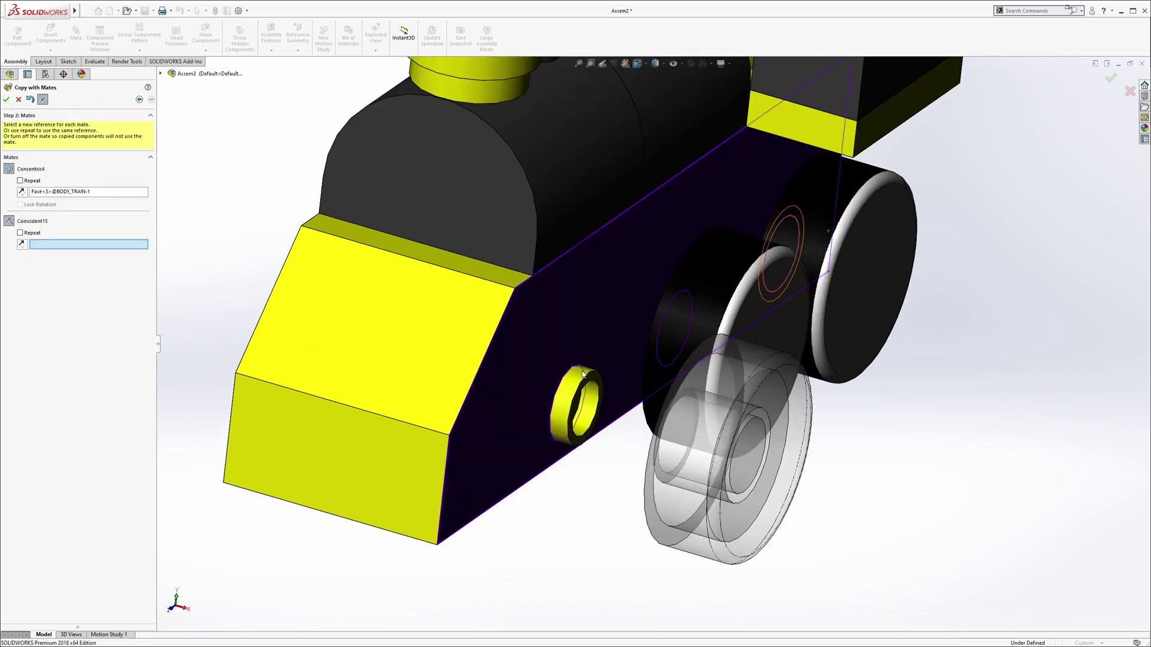
left_click(580, 315)
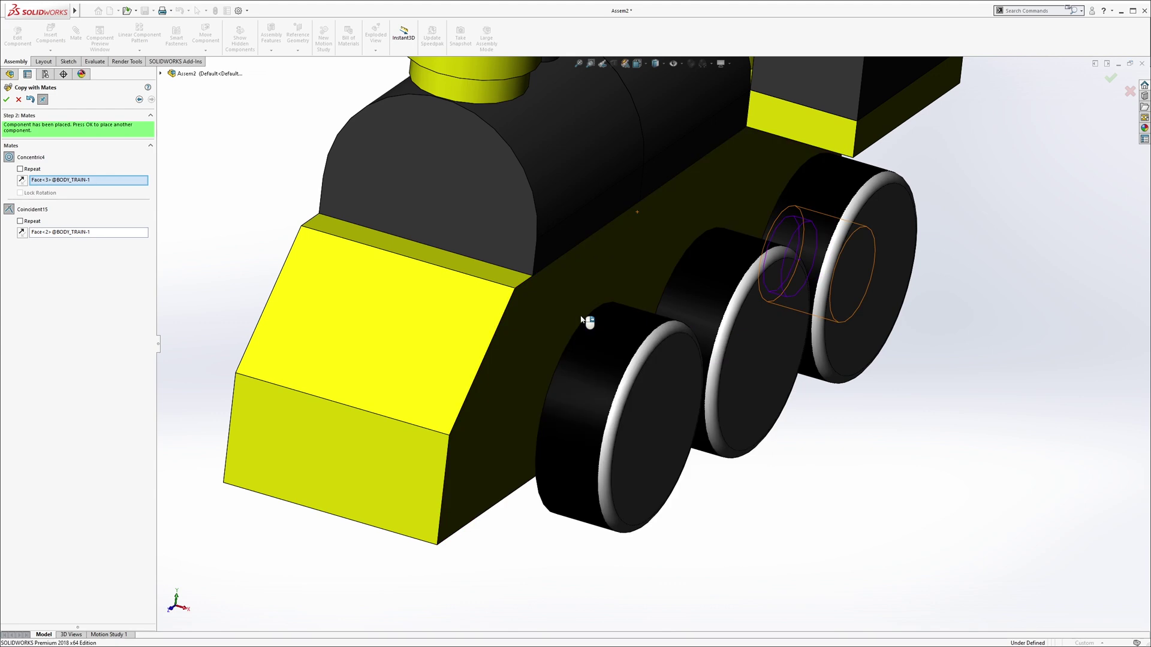
key("Return")
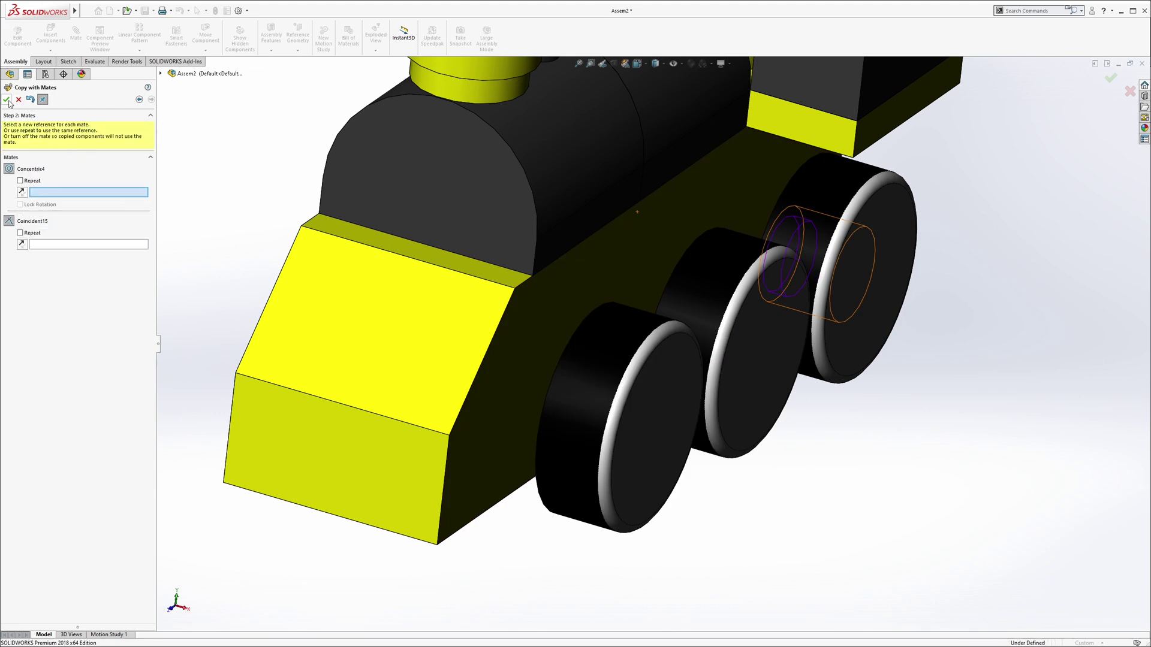
left_click(18, 99)
middle_click_drag(406, 271, 342, 237)
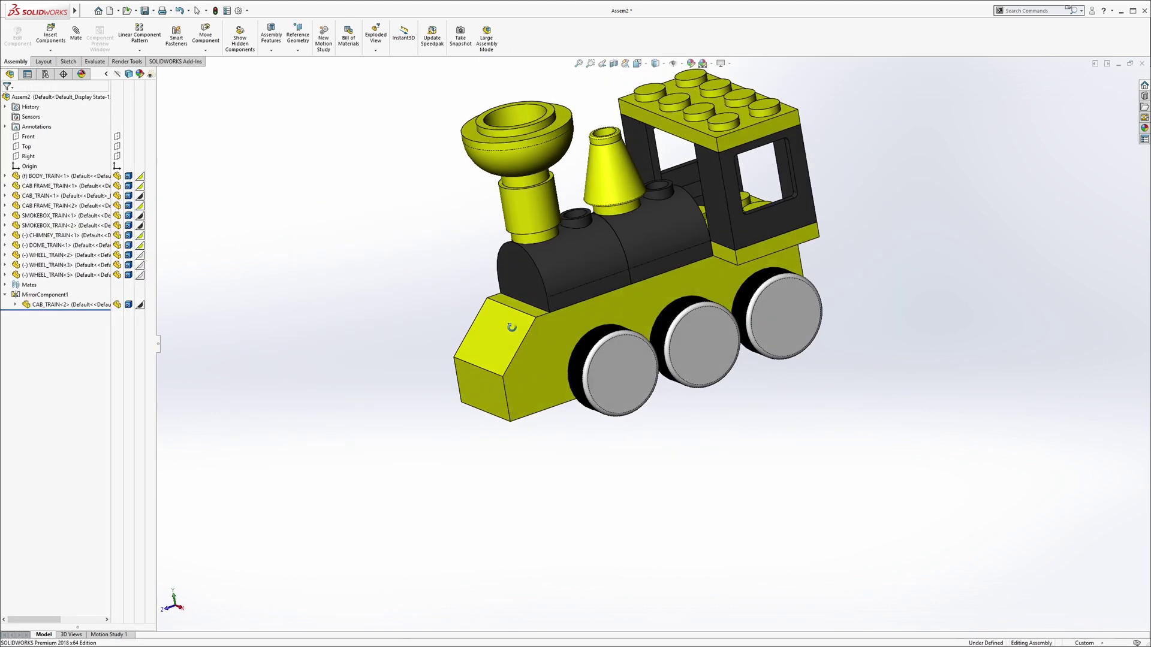
Mirror the front, middle and rear wheels about the Right plane as MirrorComponent2
left_click(139, 50)
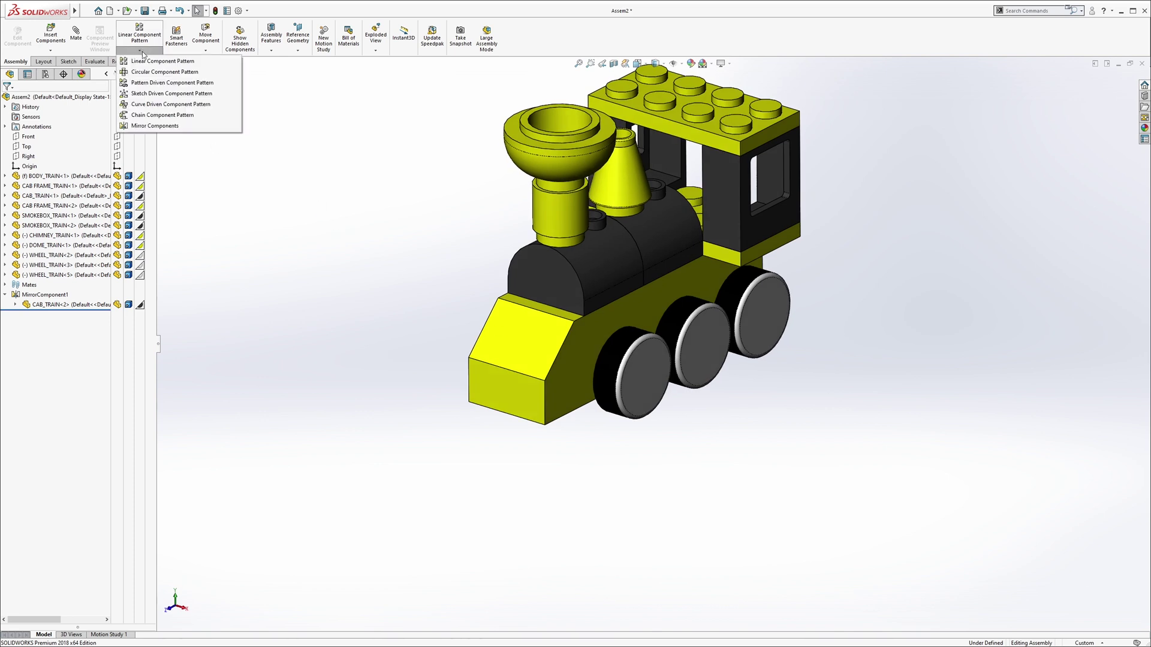
left_click(155, 127)
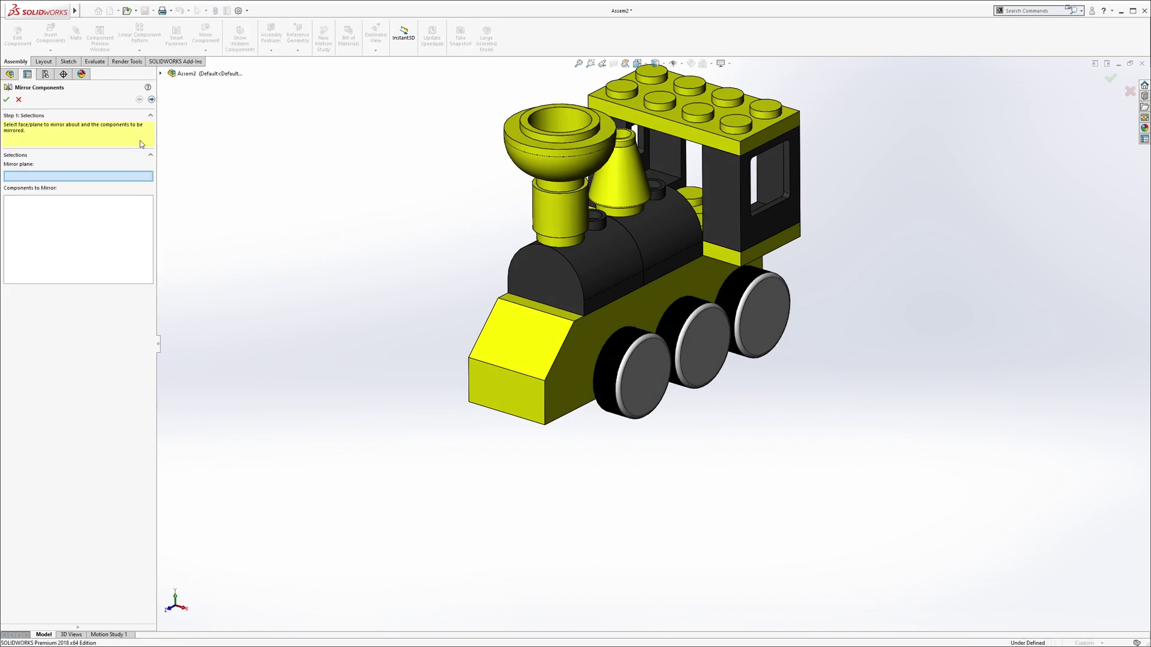
left_click(160, 73)
left_click(194, 133)
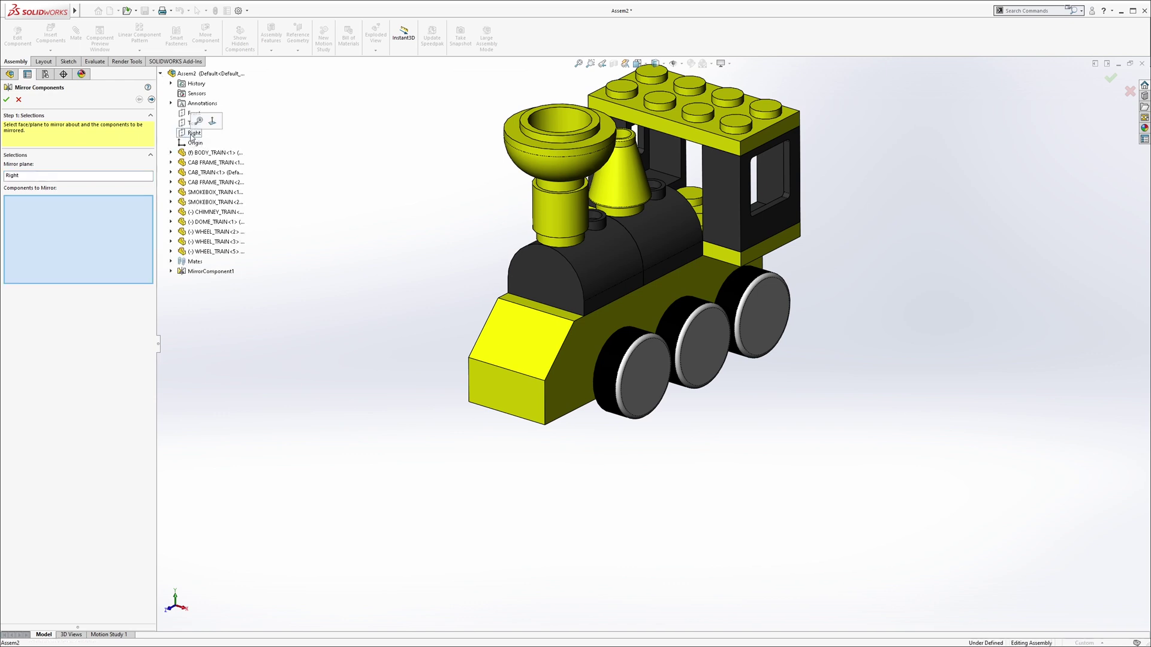
left_click(644, 383)
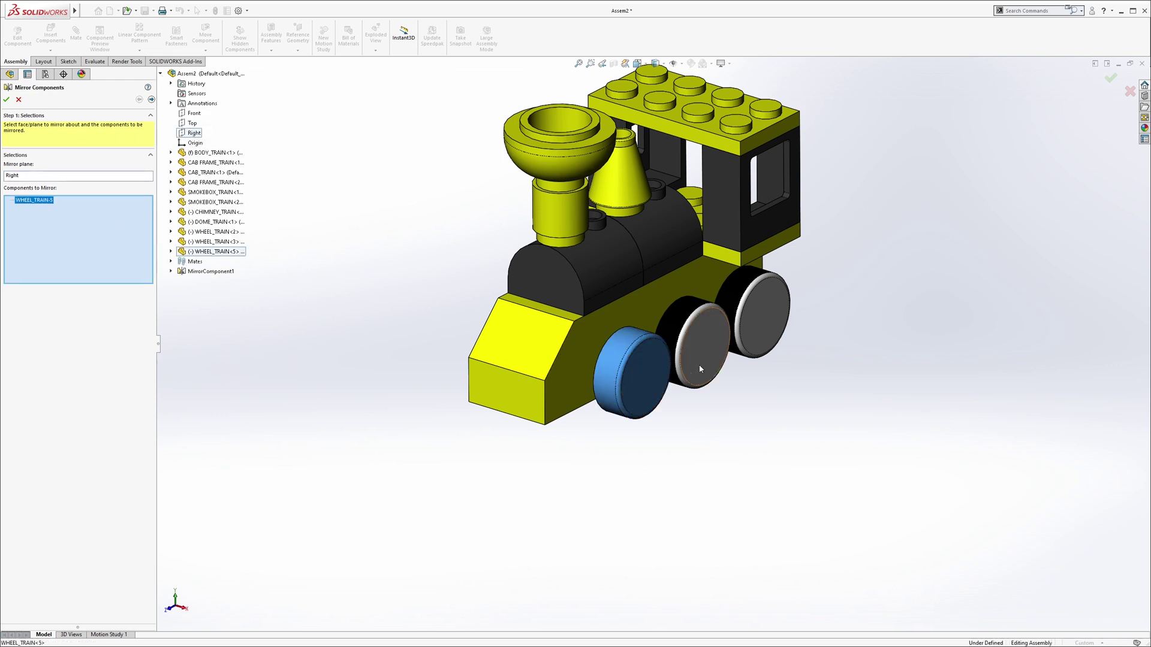
left_click(699, 364)
left_click(760, 315)
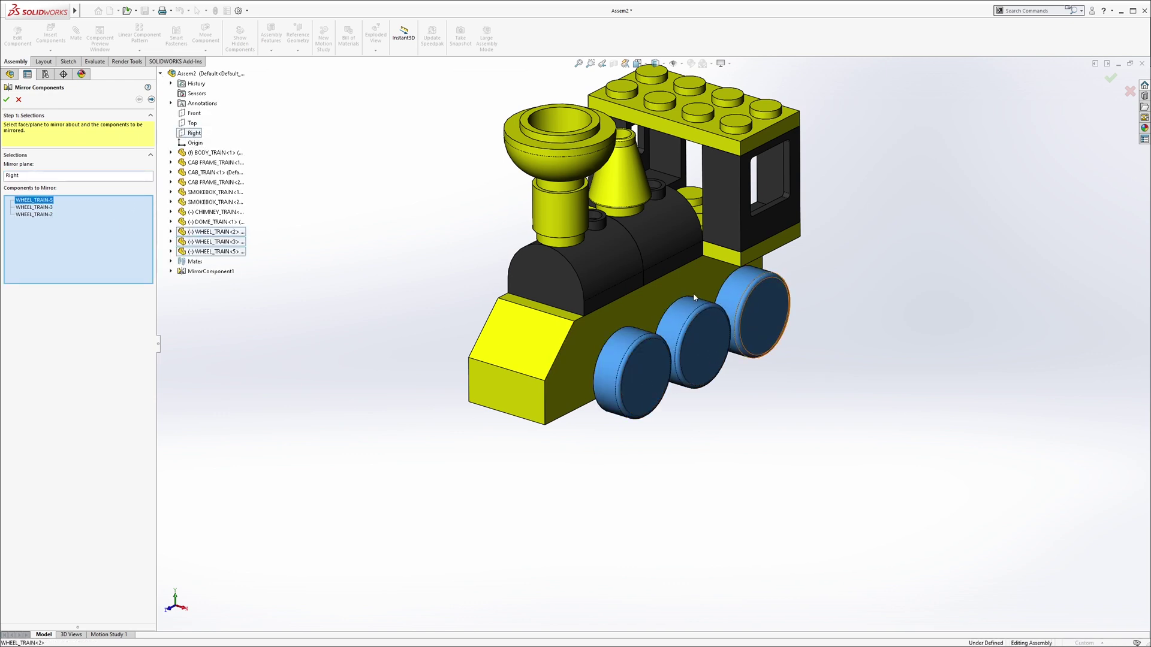
left_click(152, 99)
middle_click_drag(446, 249, 585, 315)
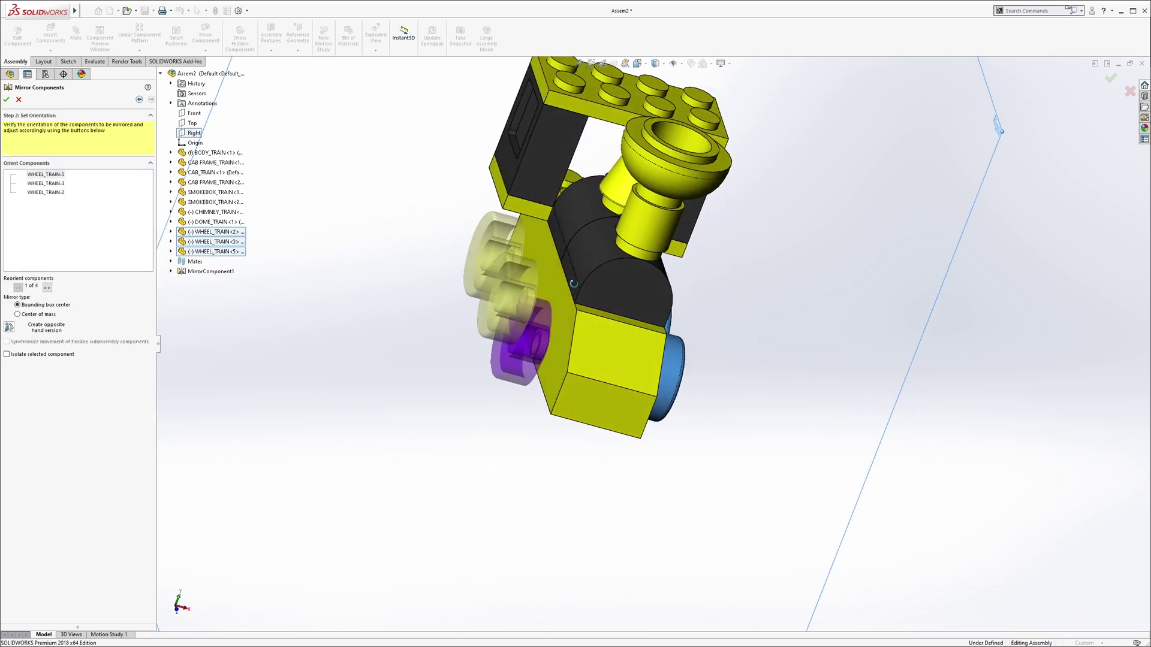
left_click(7, 100)
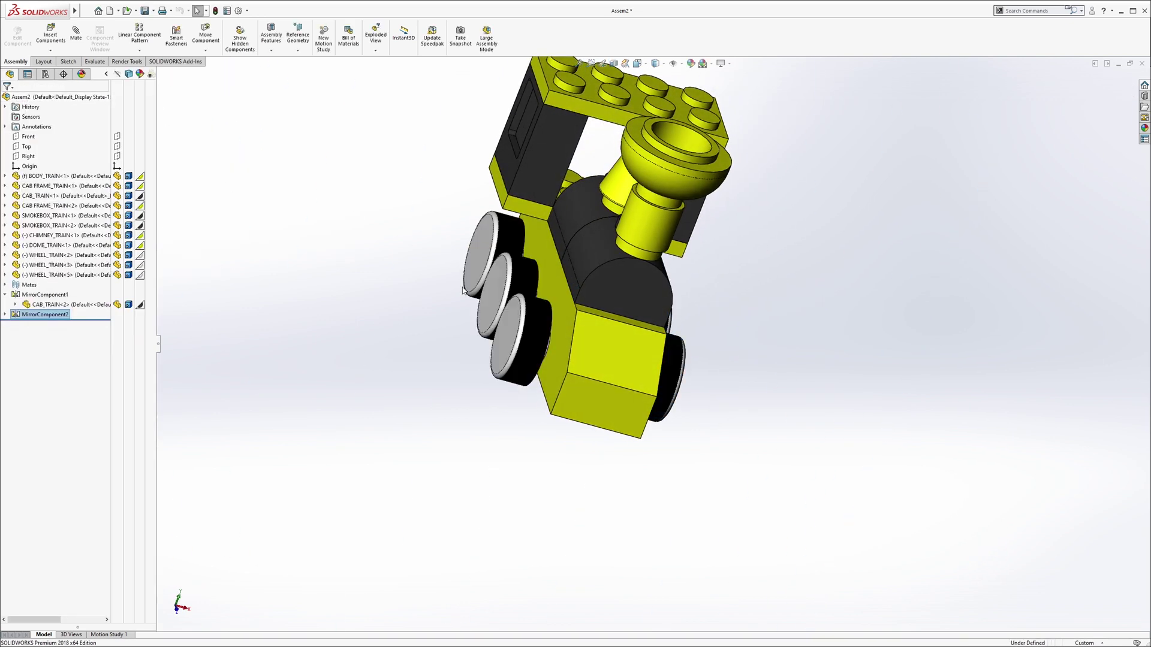
middle_click_drag(585, 271, 527, 334)
scroll(564, 312, "down", 3)
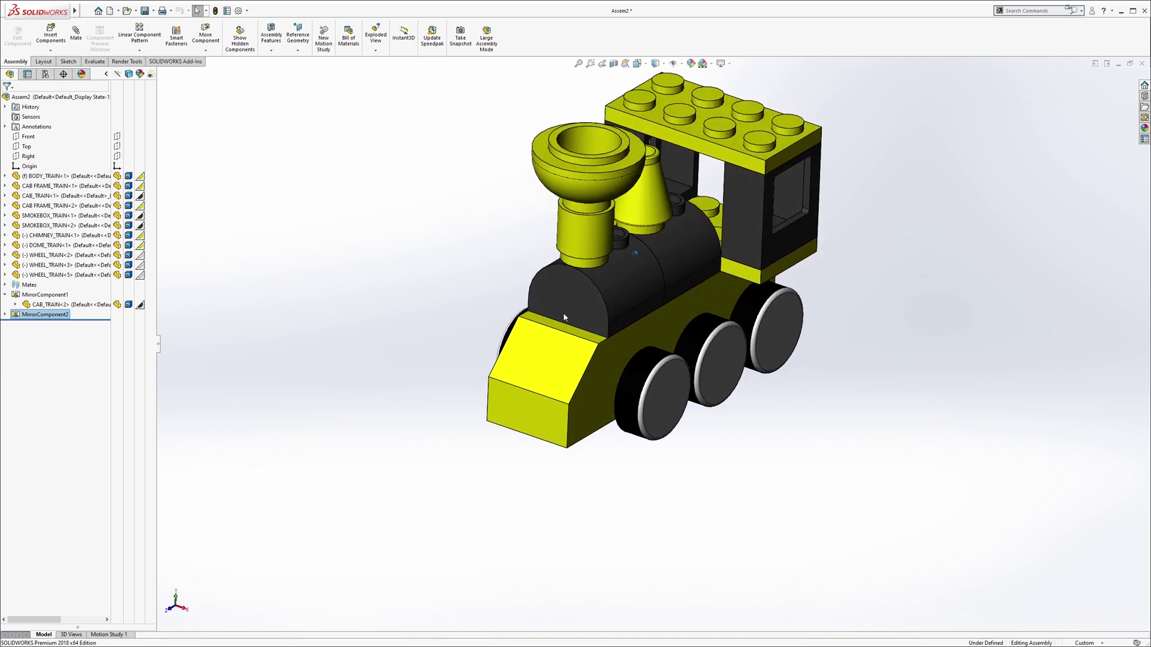
scroll(573, 295, "down", 2)
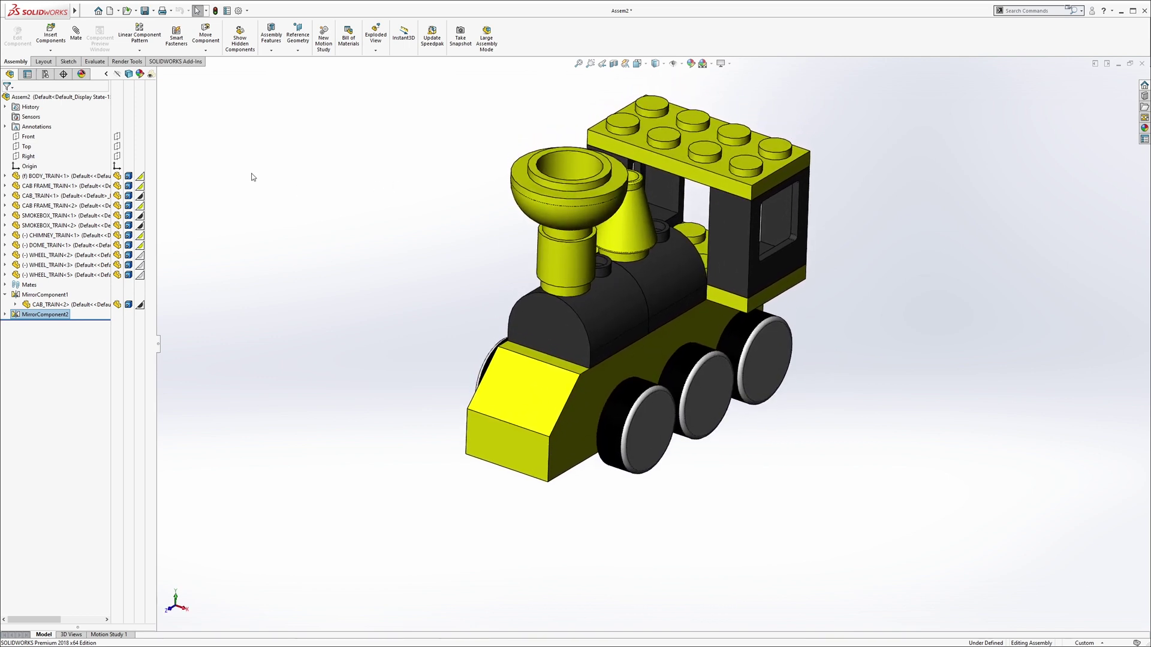
Start a new exploded view for the Default configuration from the ConfigurationManager
left_click(48, 75)
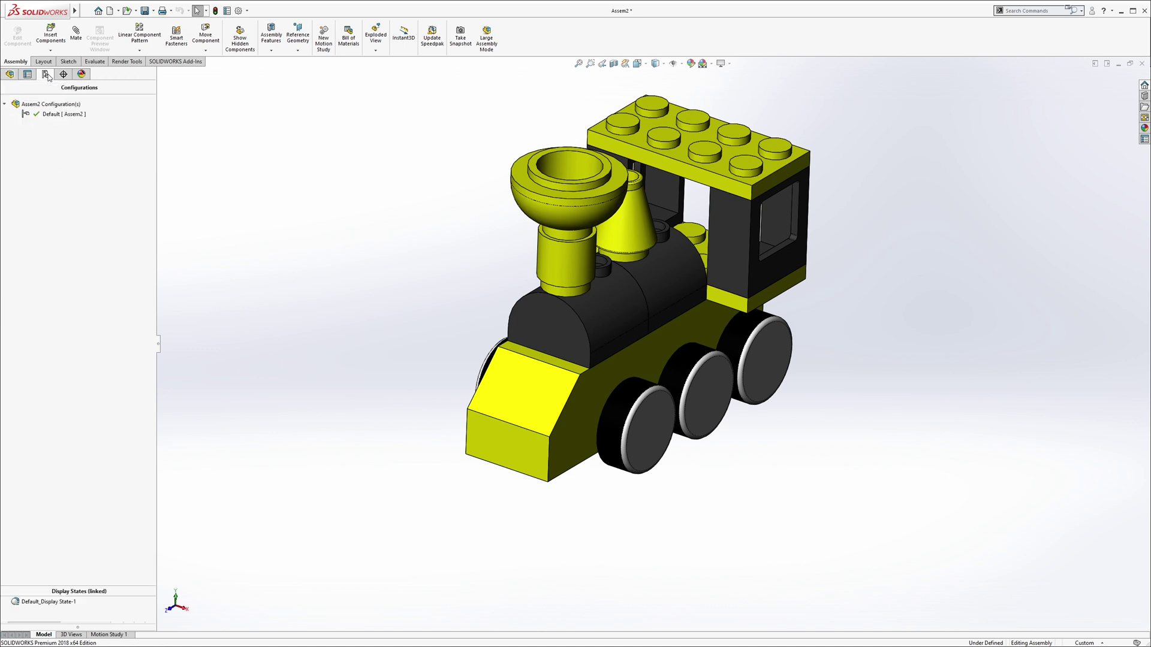
right_click(59, 115)
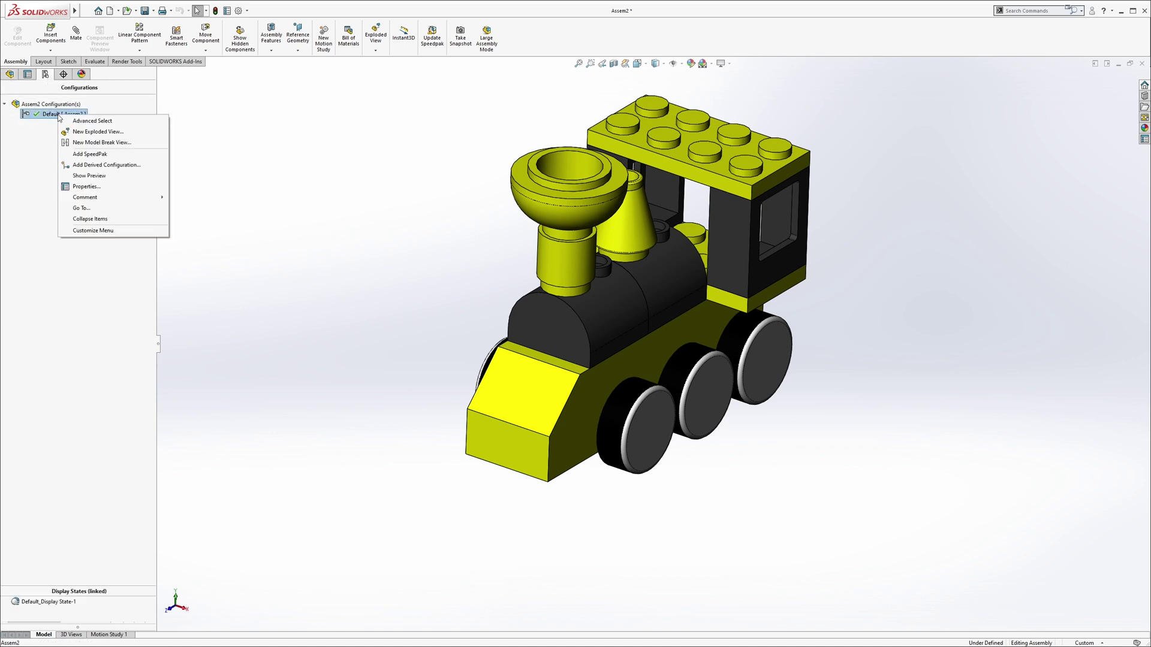
left_click(87, 132)
scroll(521, 290, "up", 2)
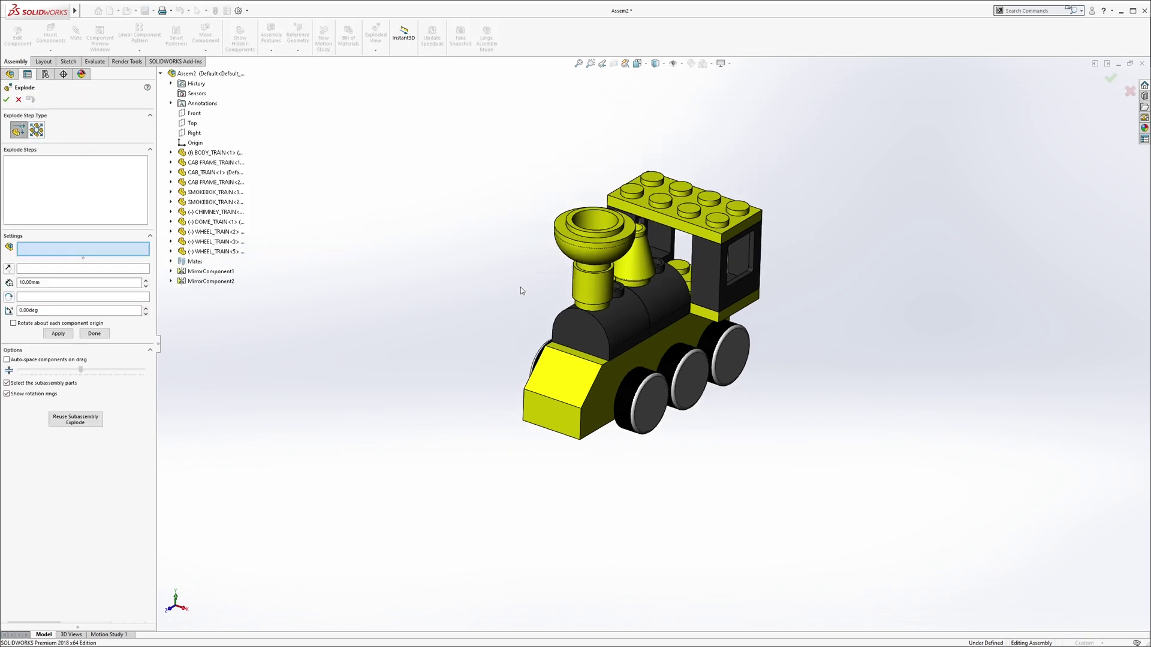
Explode the front, middle and rear right-side wheels sideways away from the body
left_click(650, 395)
left_click(688, 379)
left_click(726, 355)
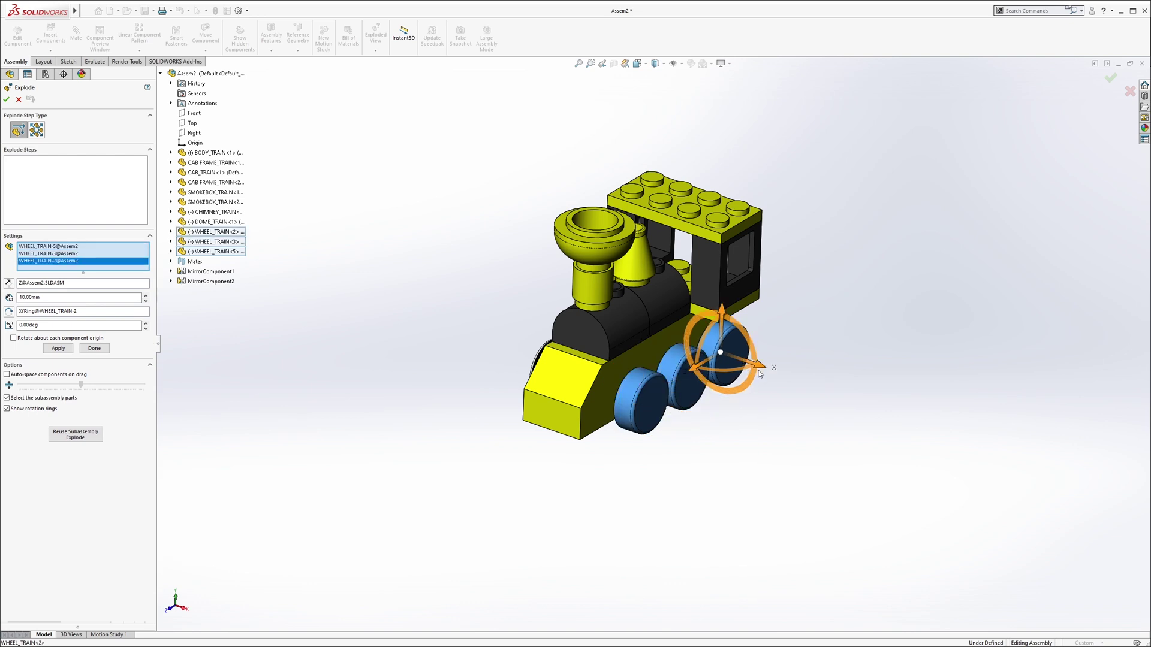
left_click_drag(760, 372, 881, 423)
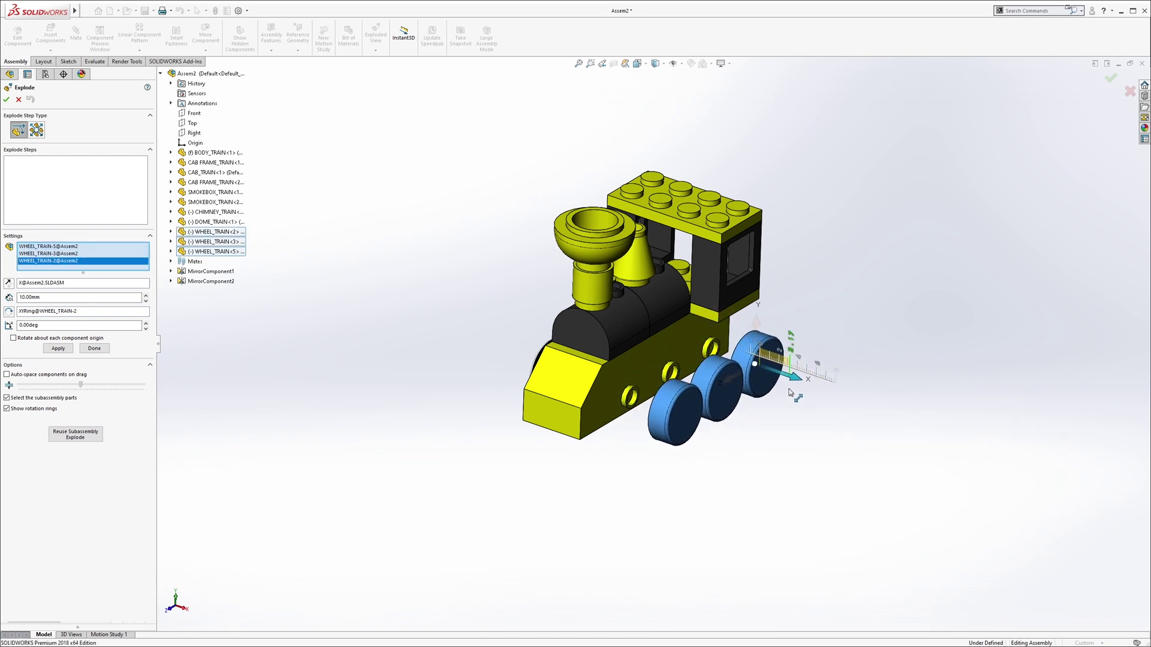
left_click_drag(881, 423, 832, 411)
Explode the three left-side wheels outward in the opposite direction
middle_click_drag(630, 315, 576, 269)
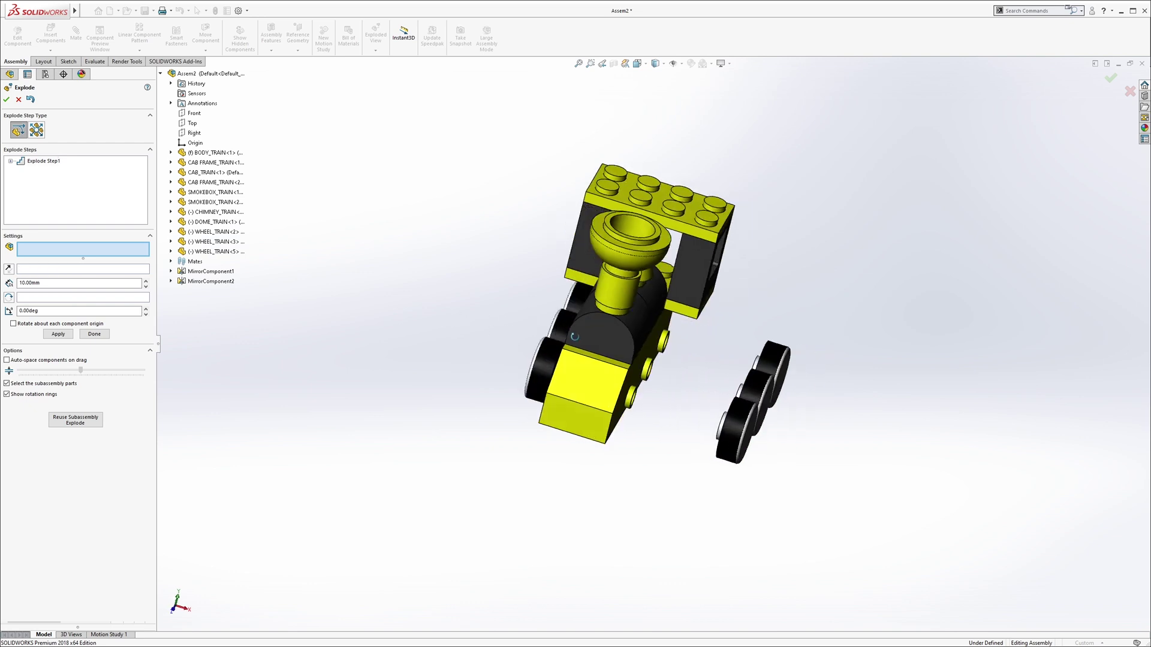
left_click(551, 371)
left_click(555, 309)
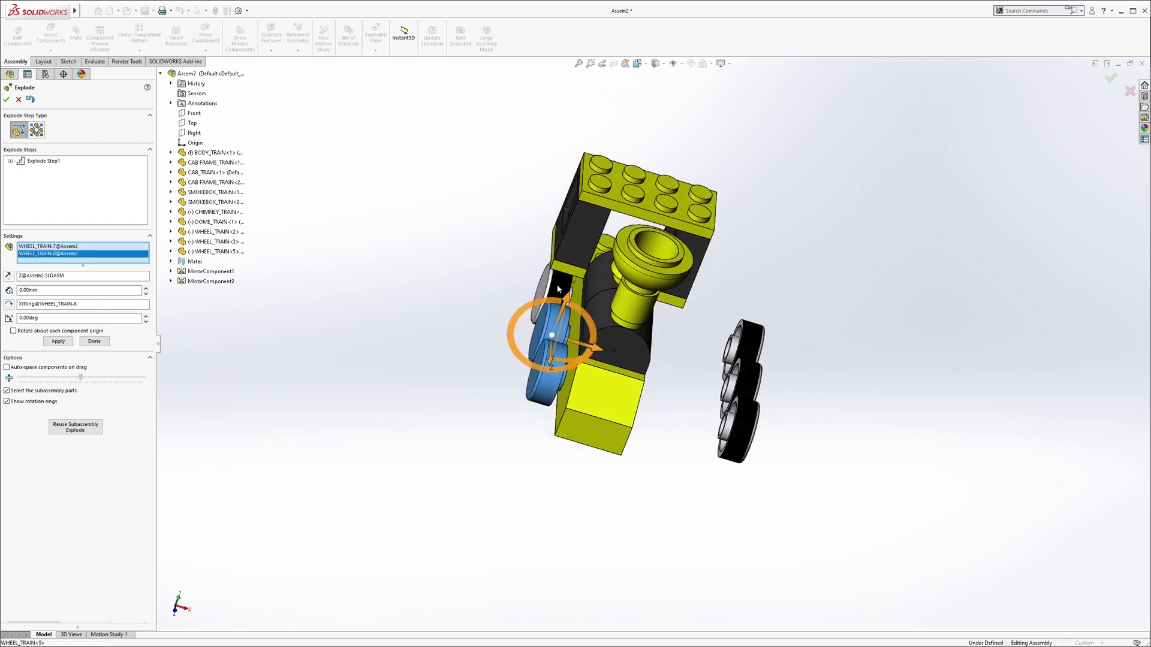
left_click(557, 287)
middle_click_drag(630, 315, 620, 298)
left_click_drag(584, 297, 519, 292)
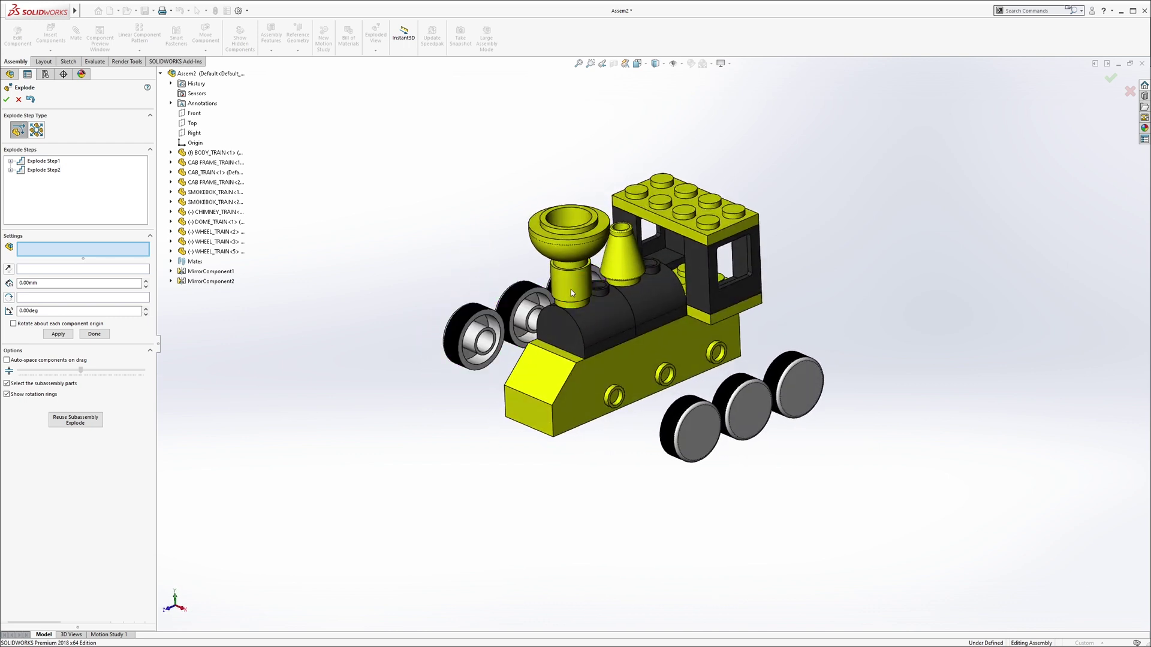
Lift the chimney, dome and cab roof plate upward along Y as Explode Step3
left_click(573, 284)
left_click(623, 258)
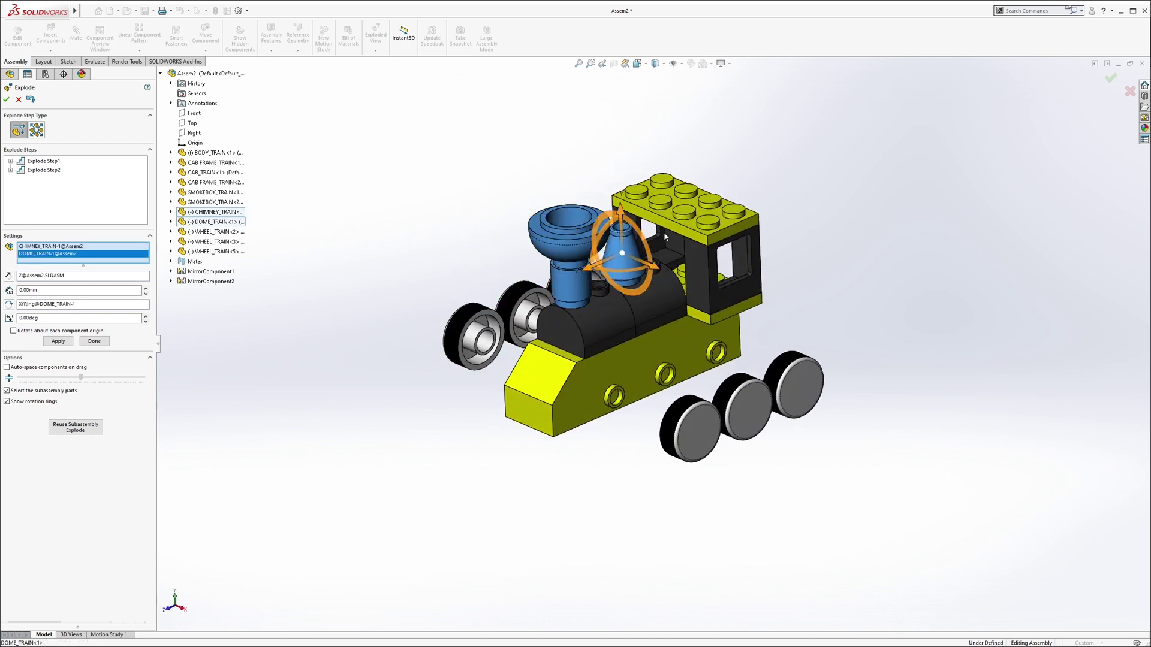
left_click(671, 230)
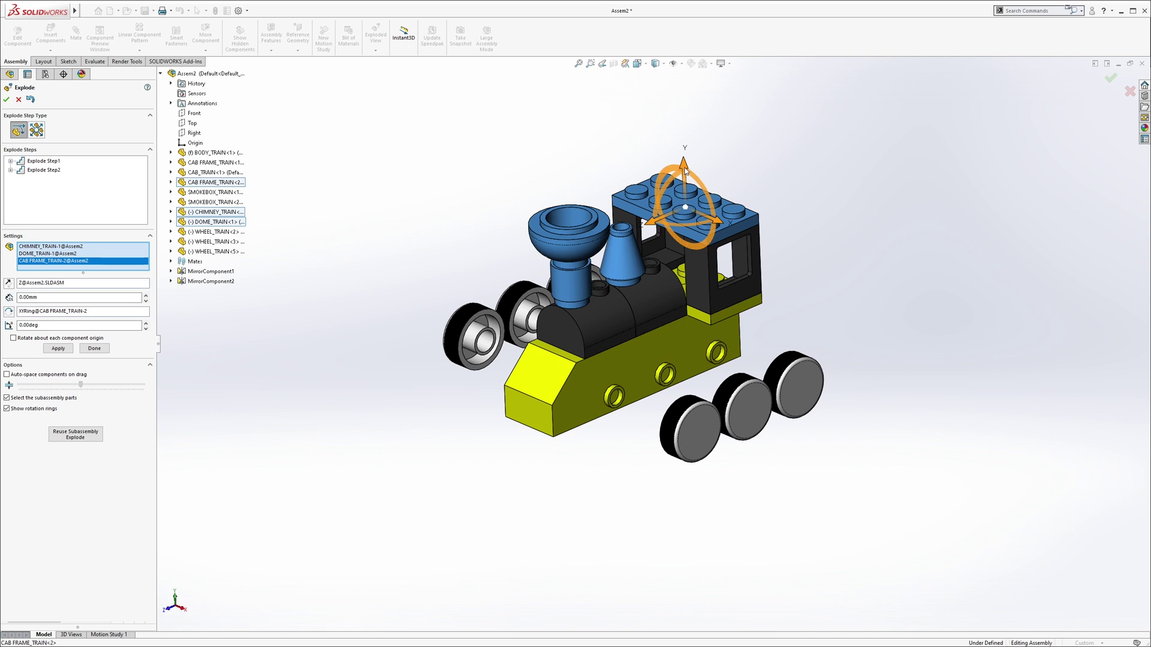
left_click_drag(685, 167, 689, 40)
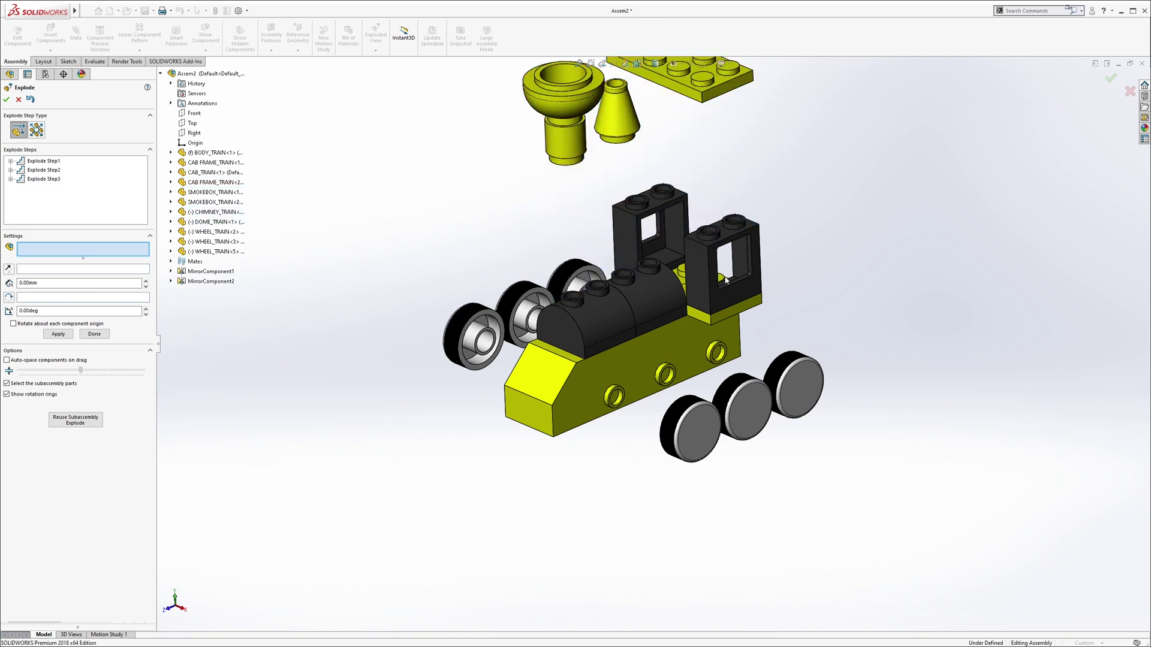
middle_click_drag(727, 280, 716, 279)
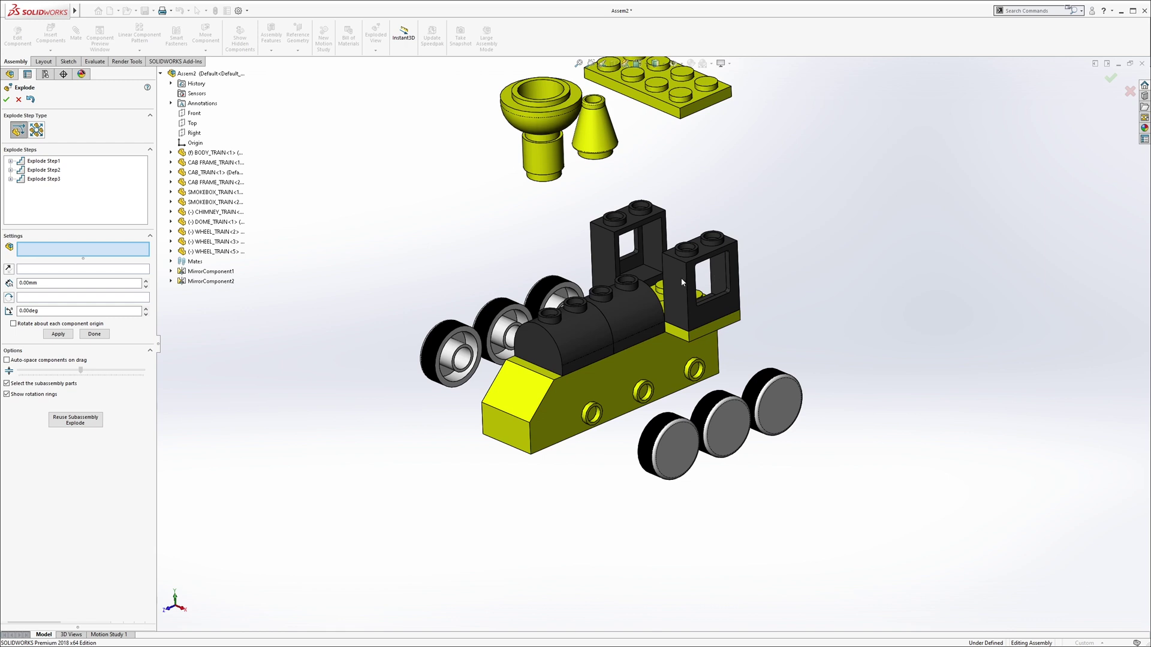
Raise both cab window bricks, then lift them further together with the cab top plate
left_click(680, 279)
left_click(615, 247, "ctrl")
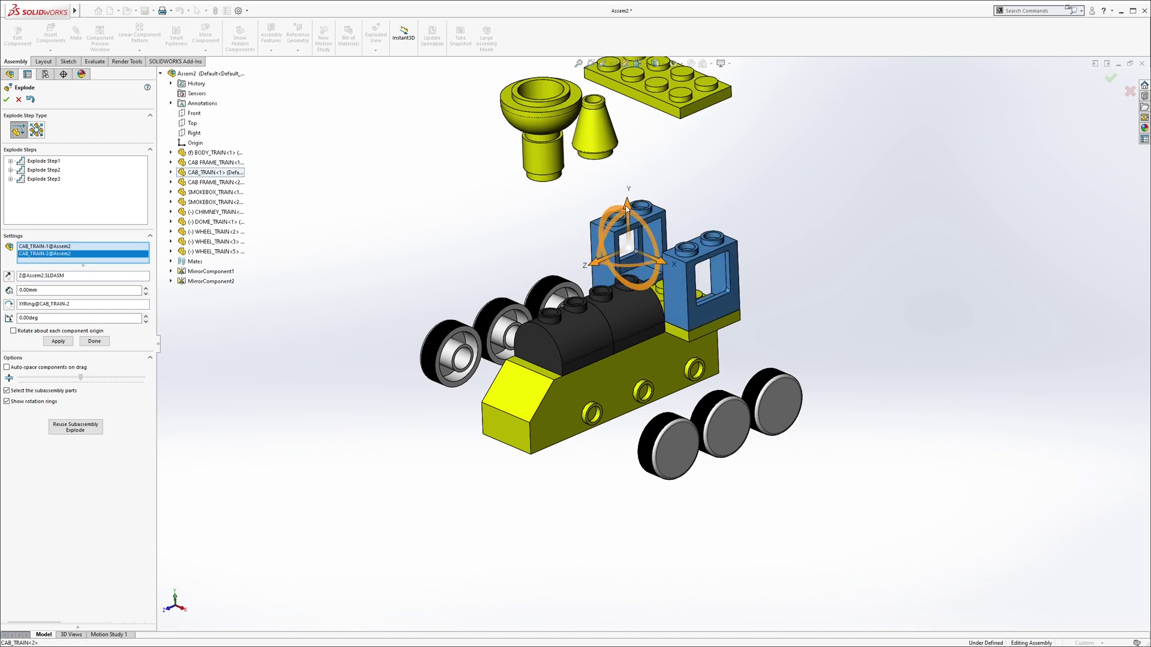
left_click_drag(628, 205, 637, 167)
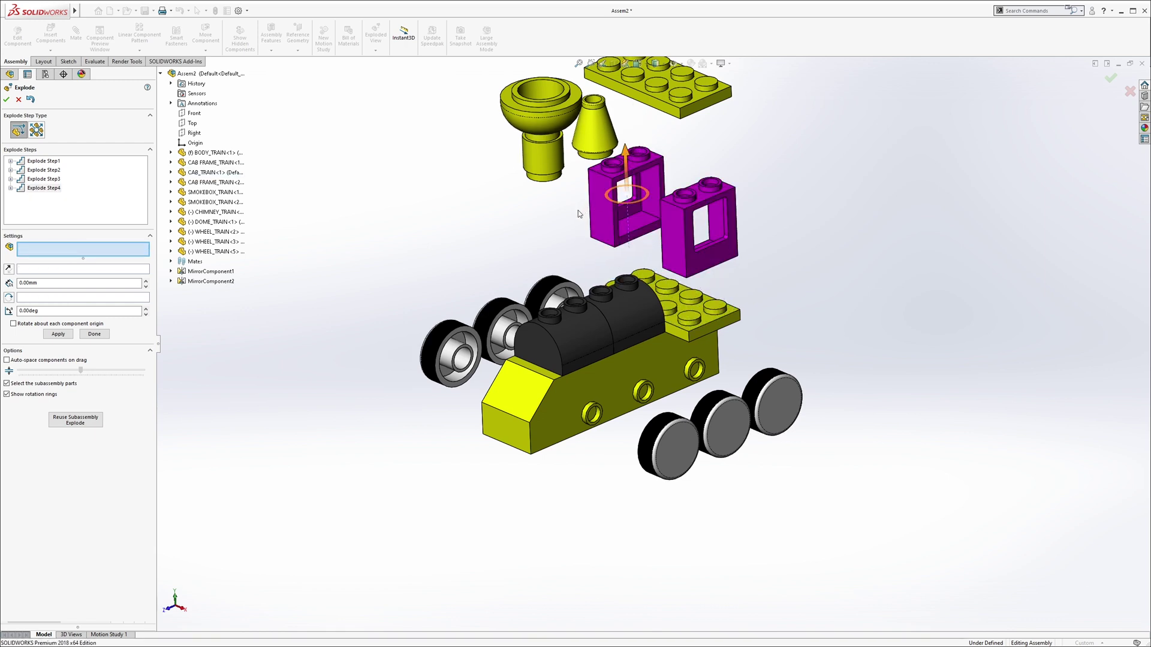
left_click(578, 214)
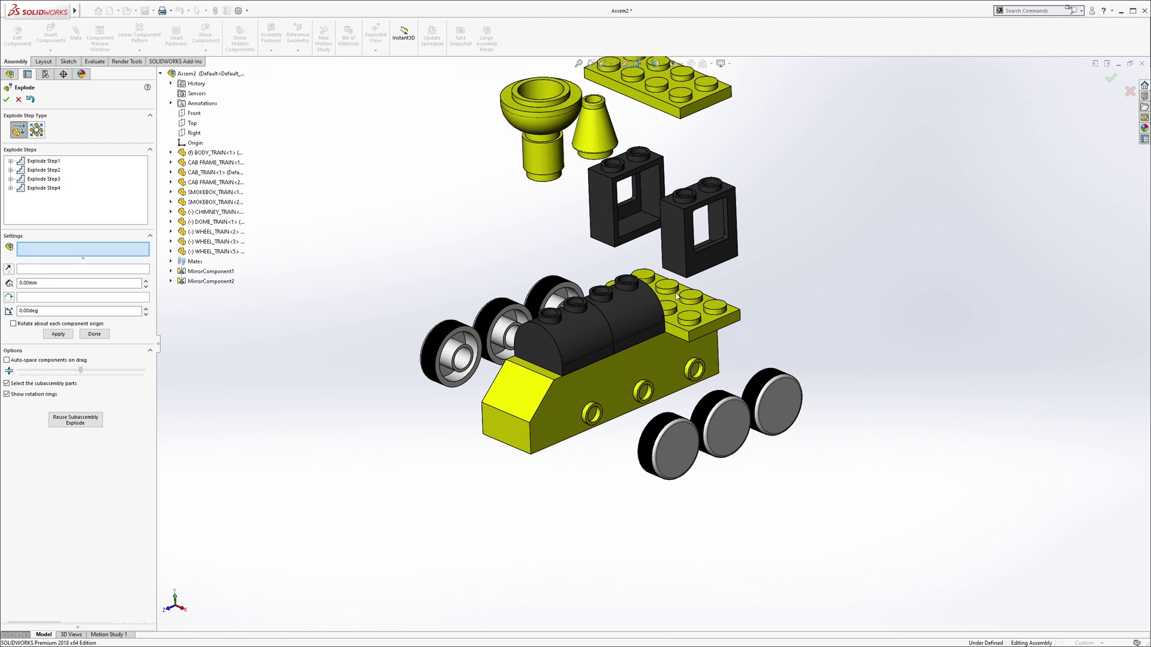
left_click(673, 241)
left_click(613, 206)
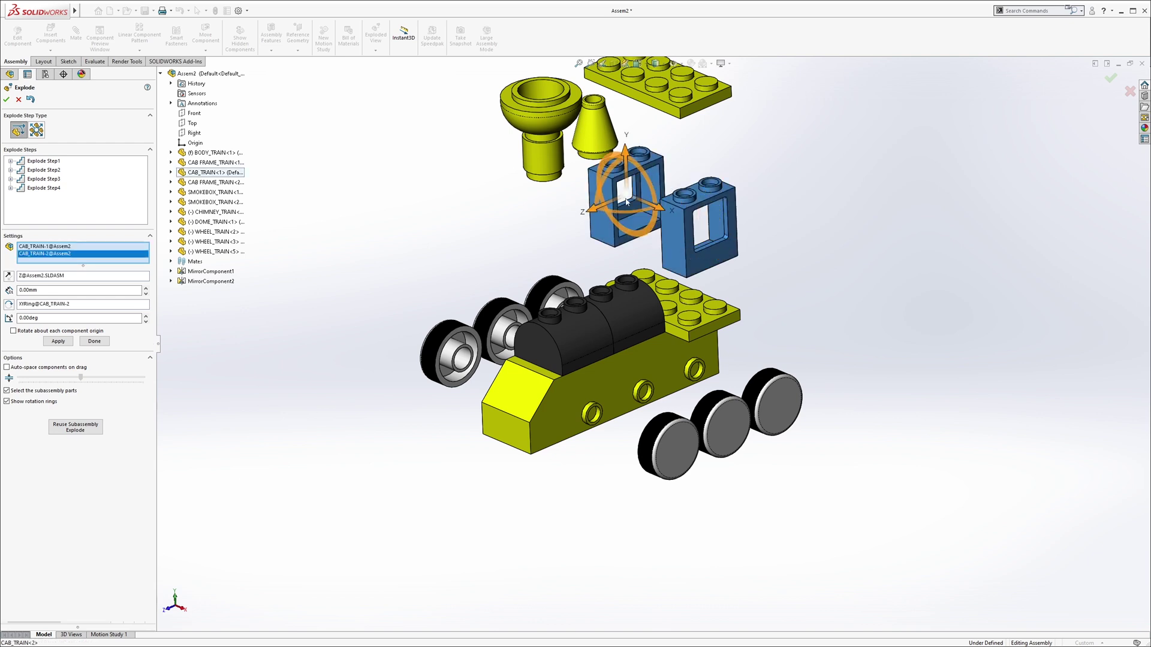
left_click(676, 116)
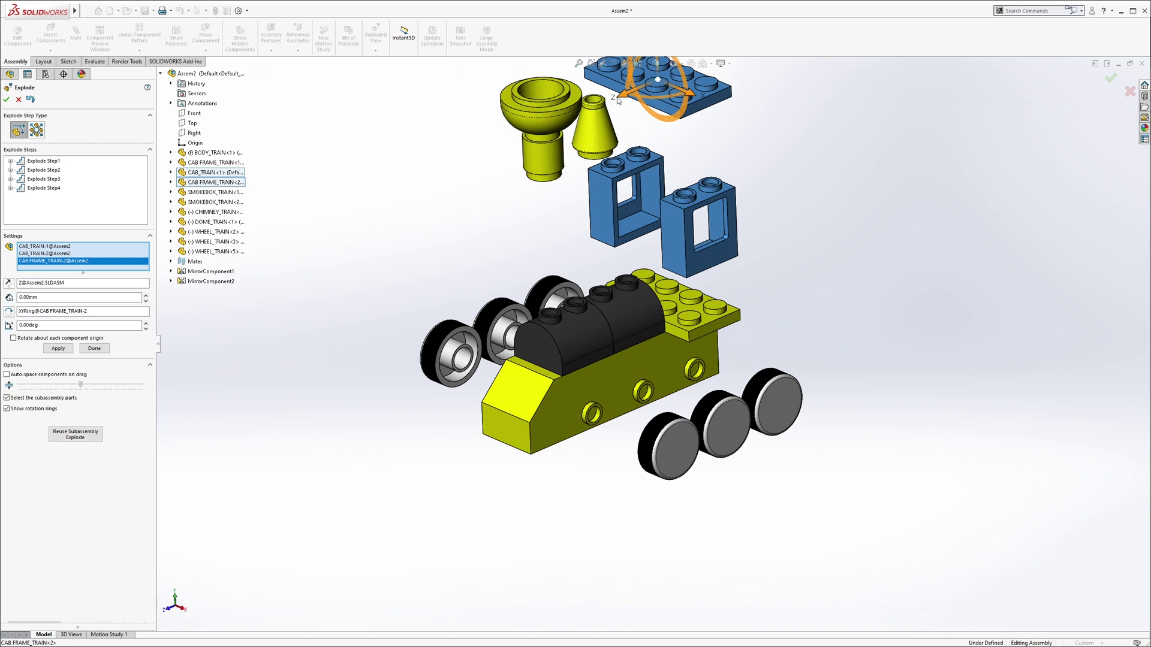
left_click_drag(617, 99, 711, 54)
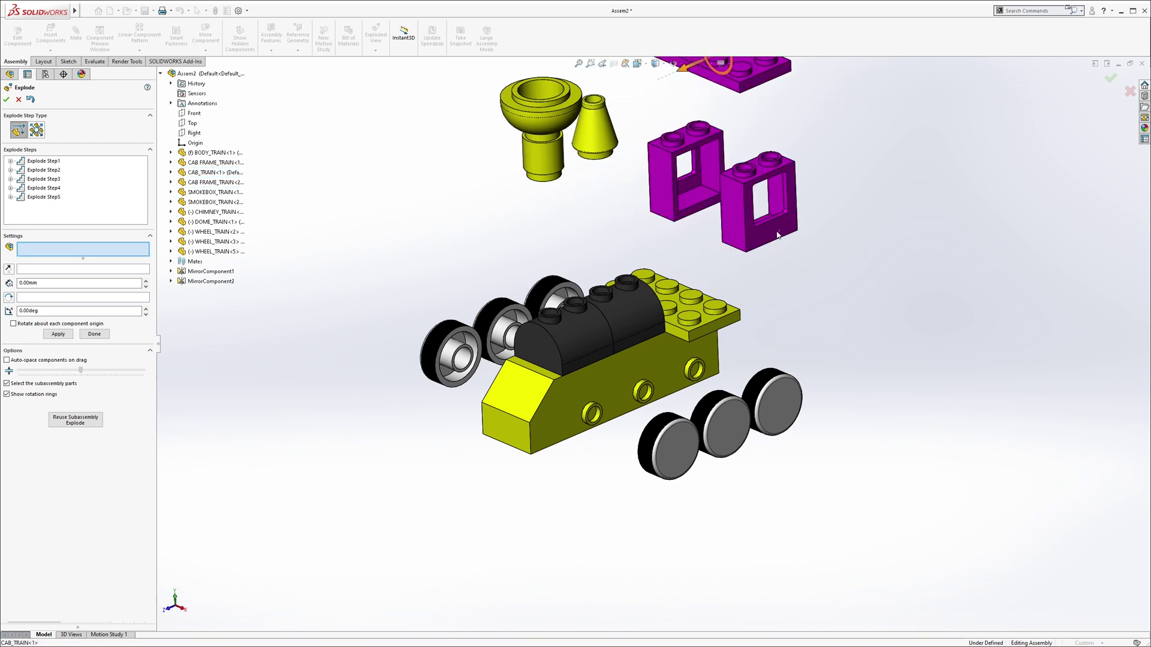
Lift the blue cab base plate and both smokebox domes above the body as Explode Step6
left_click(689, 310)
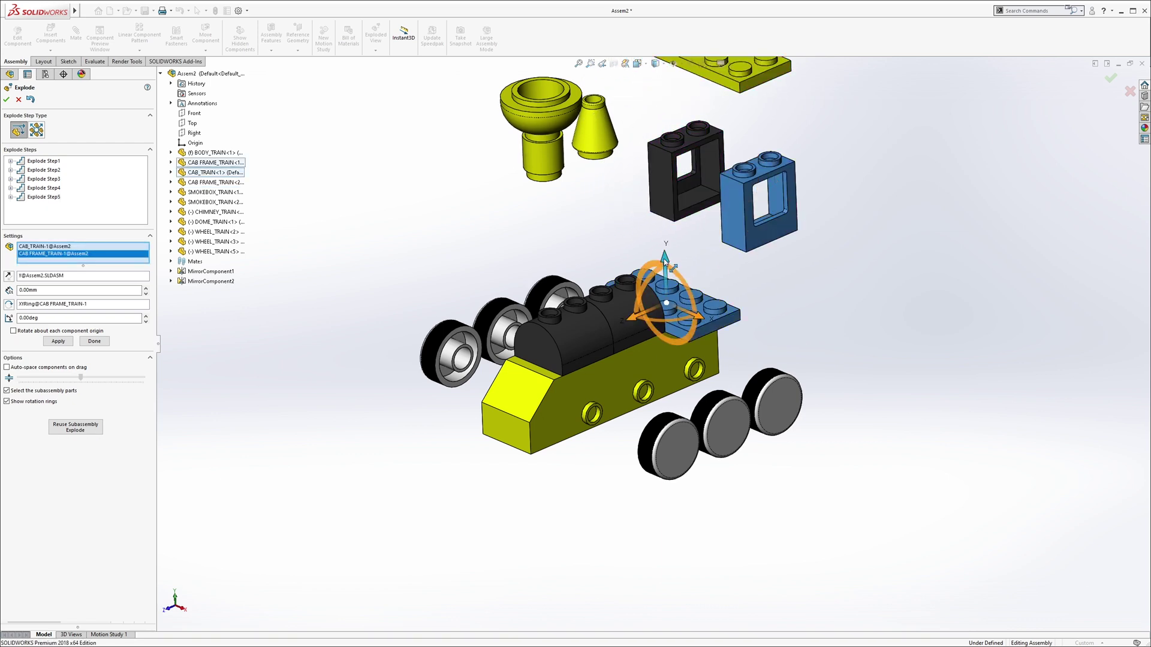
left_click_drag(665, 261, 666, 229)
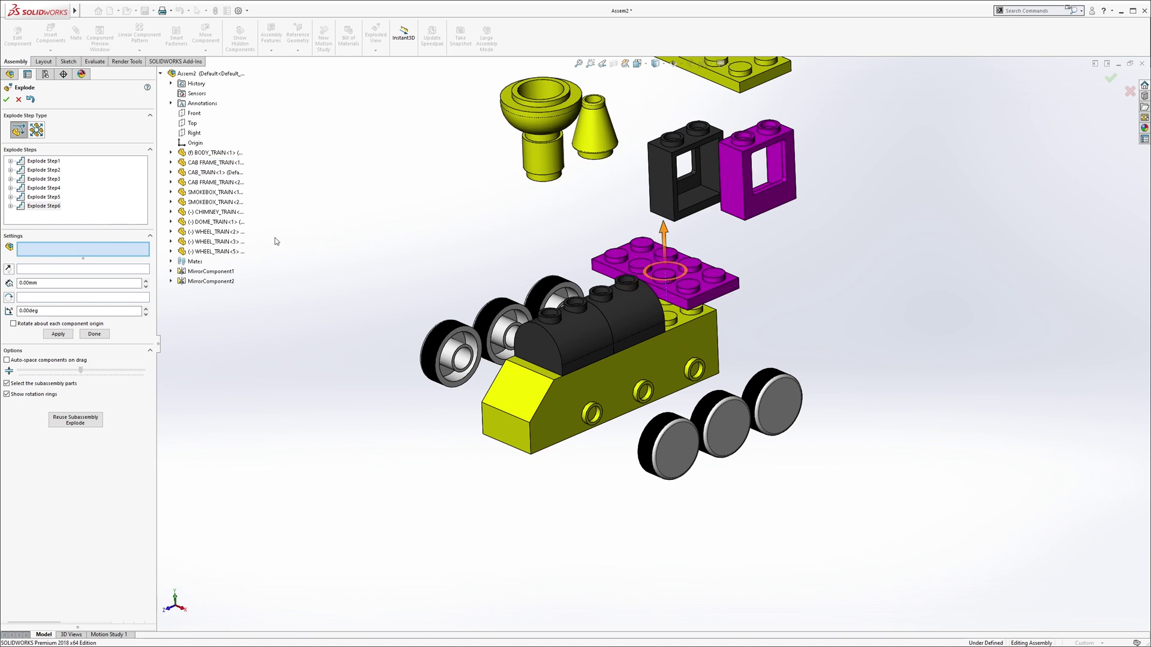
key("ctrl+z")
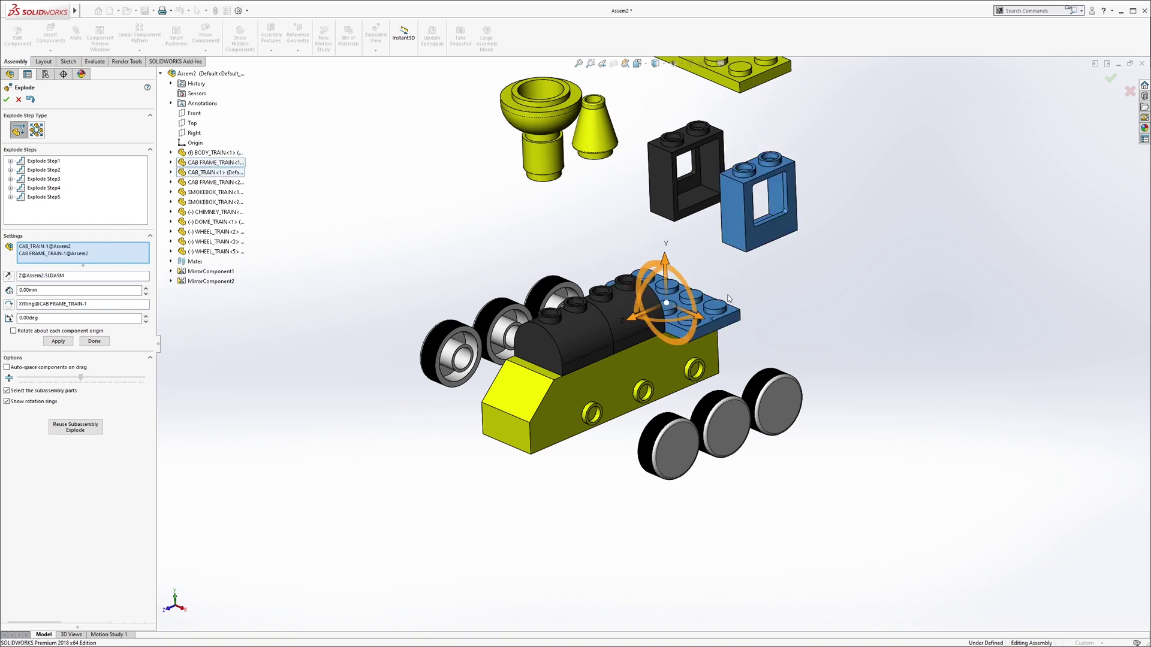
right_click(90, 252)
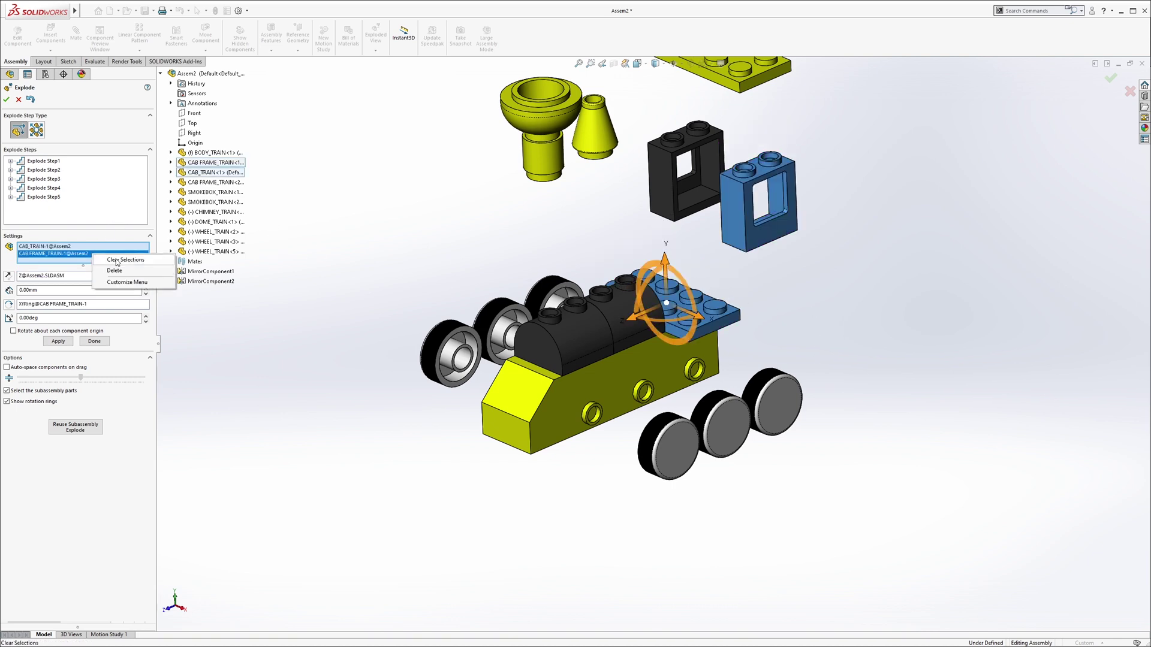
left_click(117, 262)
left_click(698, 311)
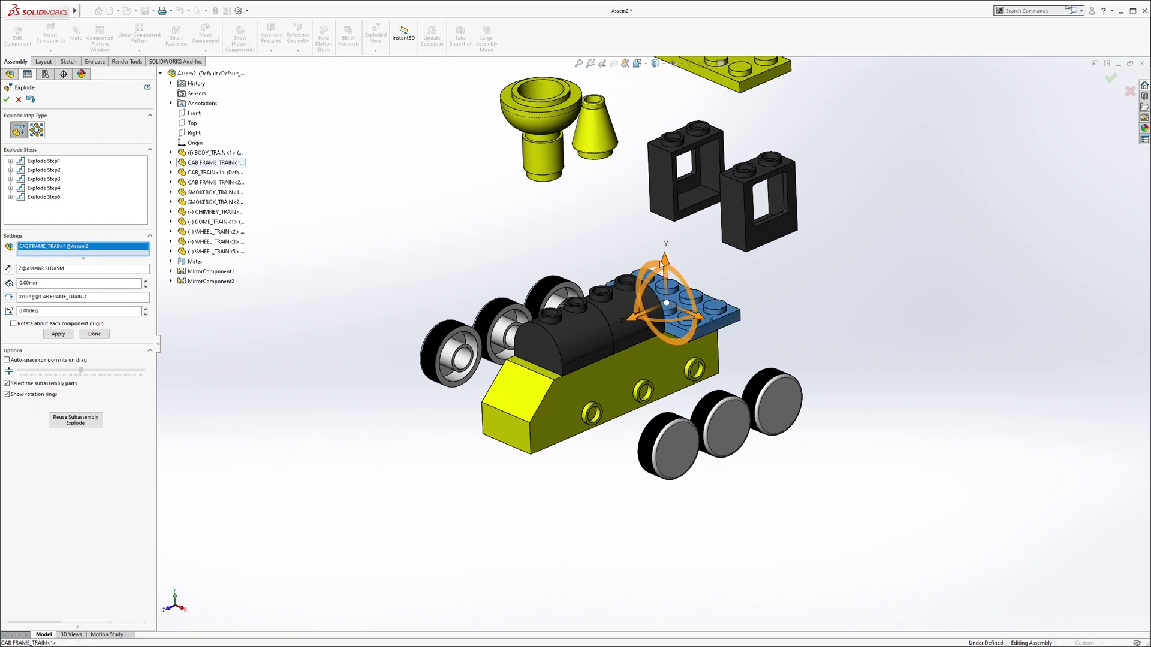
left_click(639, 291)
left_click(550, 322)
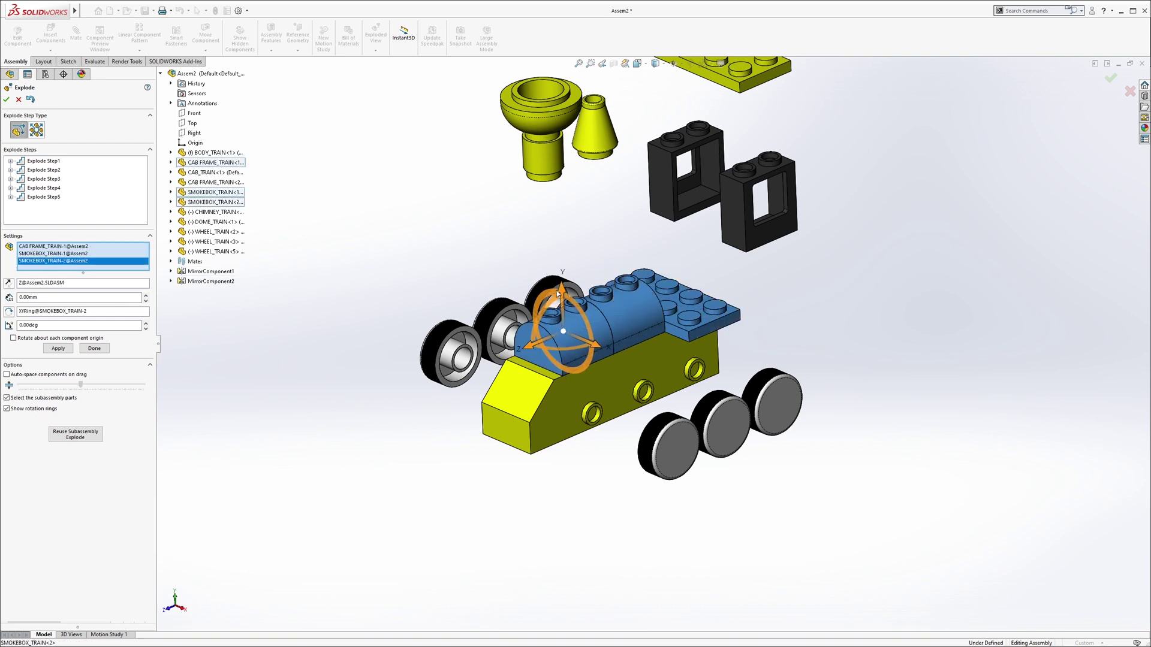
left_click_drag(565, 291, 563, 247)
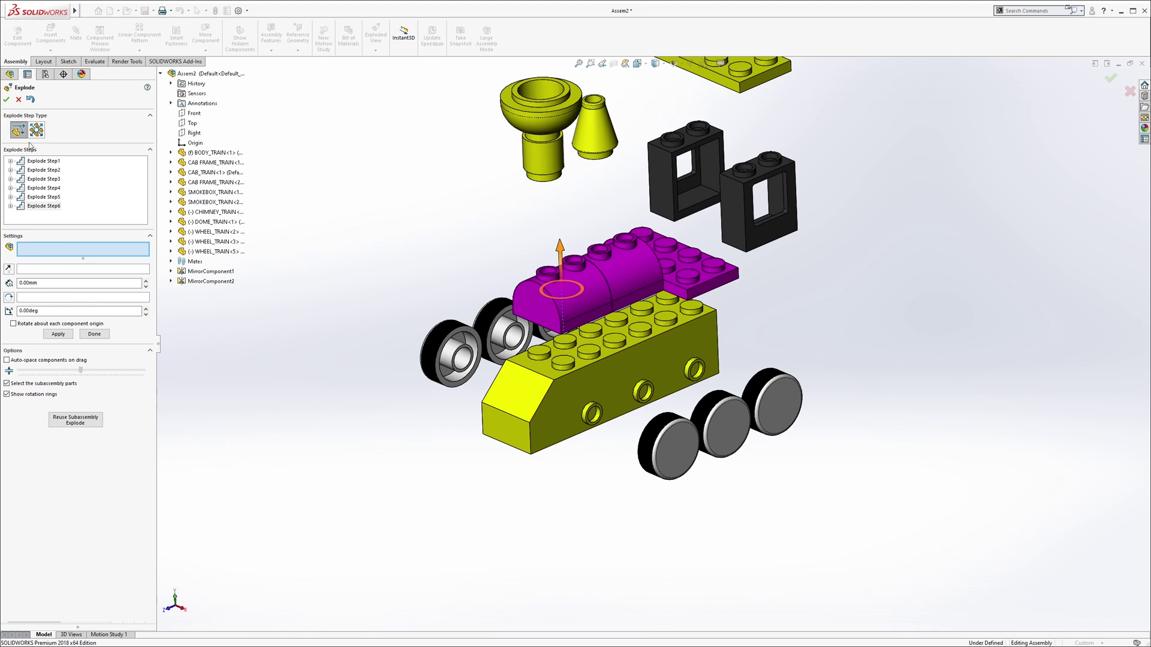
Accept the exploded view as ExplView1 and fit the whole exploded train in view
left_click(7, 101)
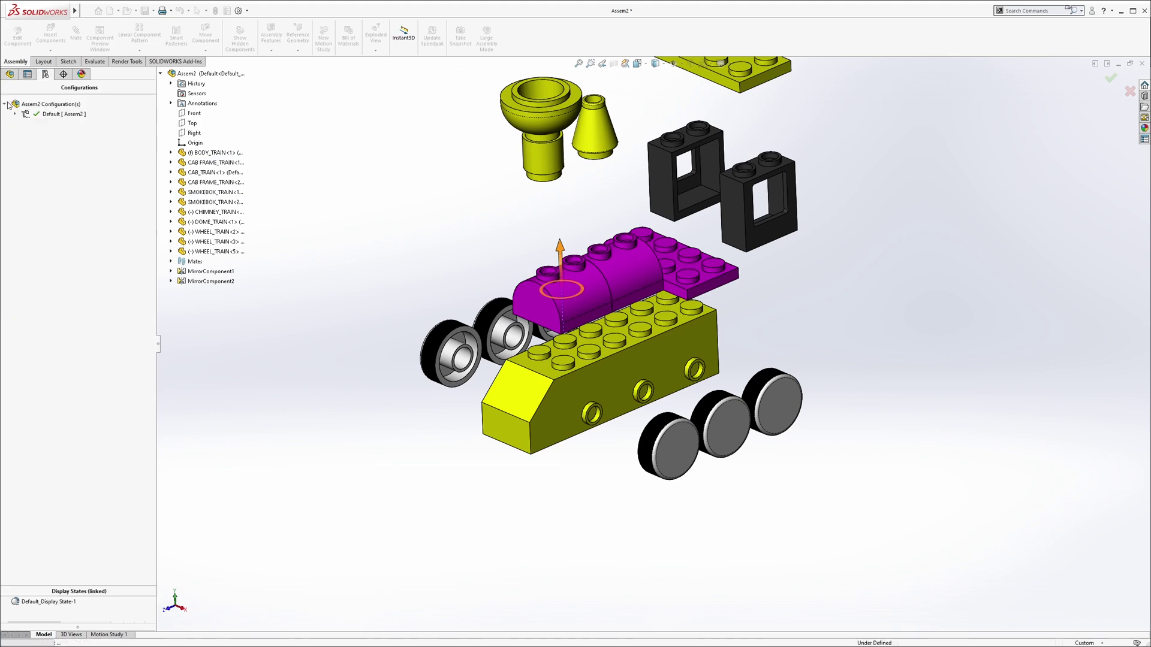
key("f")
middle_click_drag(551, 299, 559, 293)
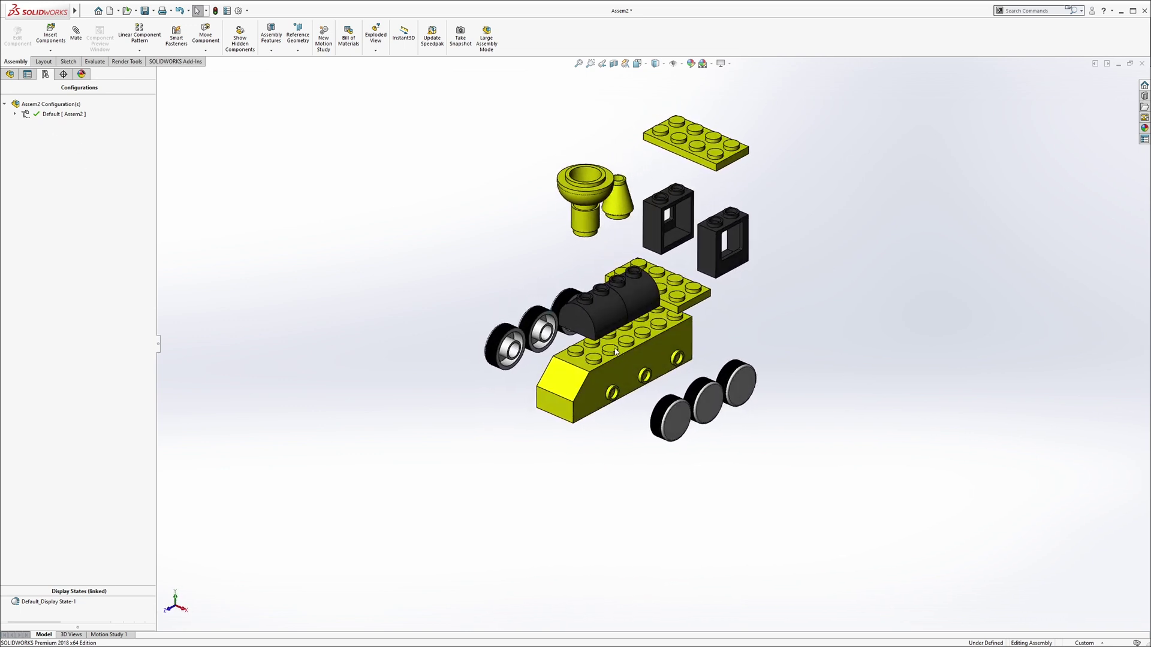
middle_click_drag(615, 352, 636, 311)
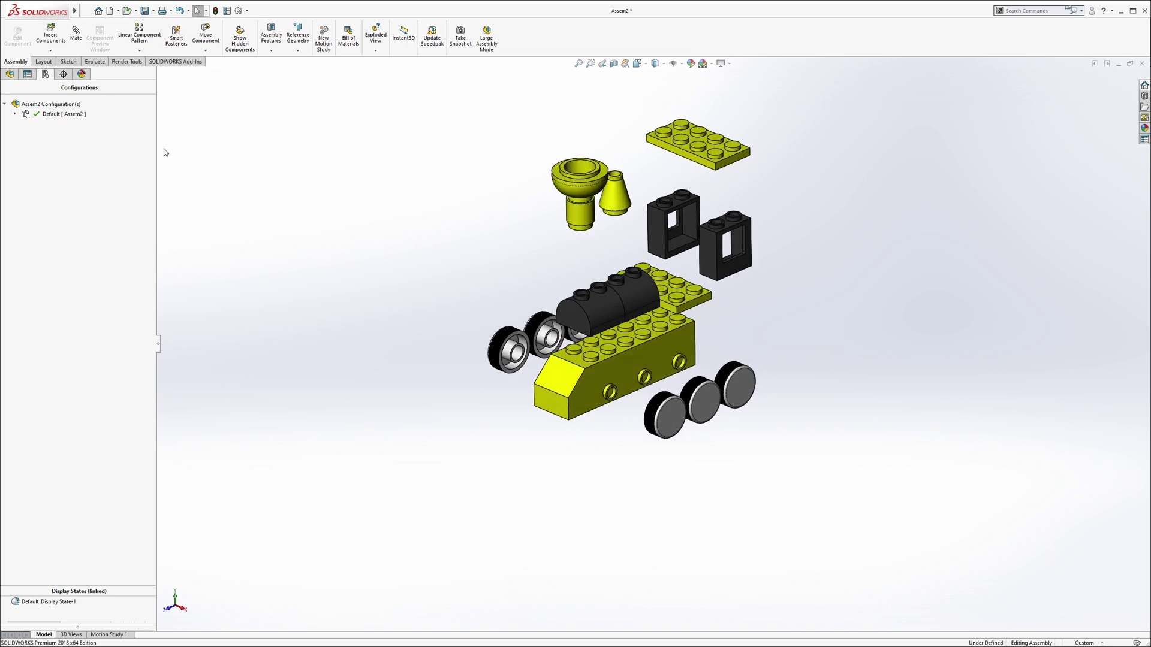
Add smart explode lines to ExplView1, linking each part to its assembled position
left_click(16, 115)
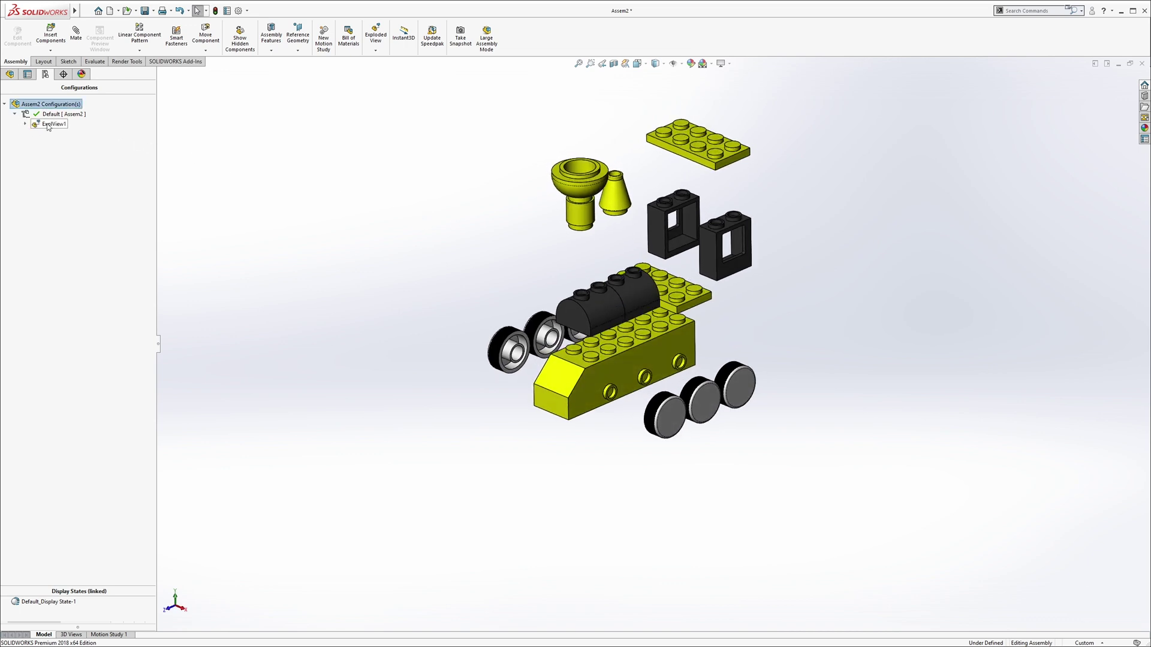
right_click(49, 125)
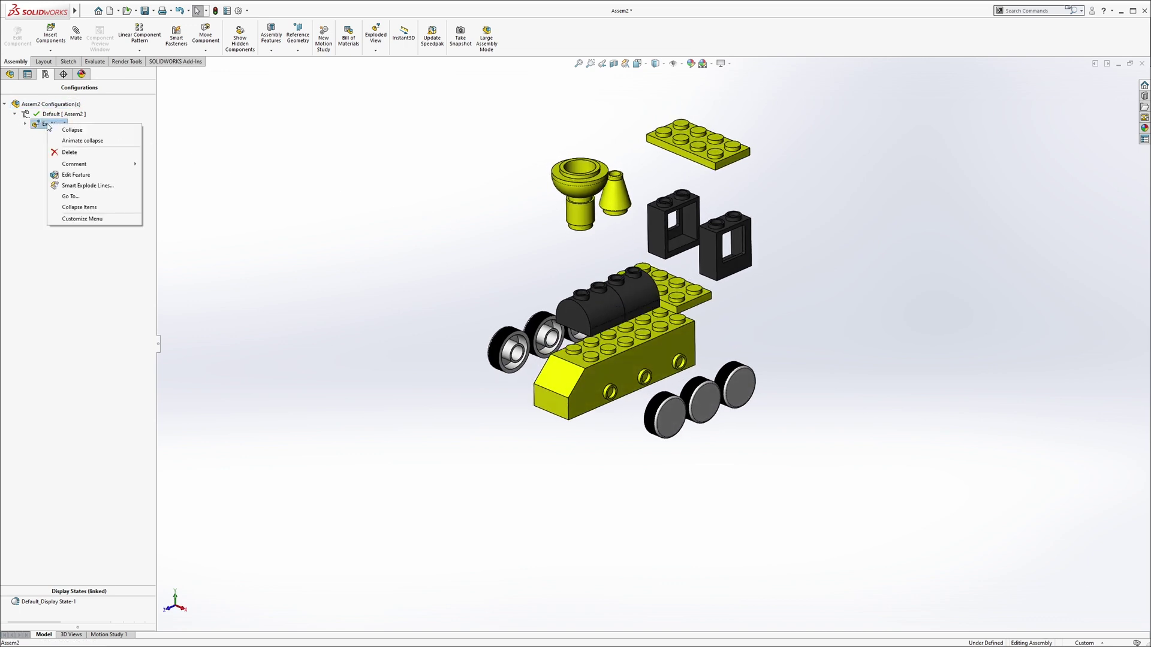
left_click(82, 187)
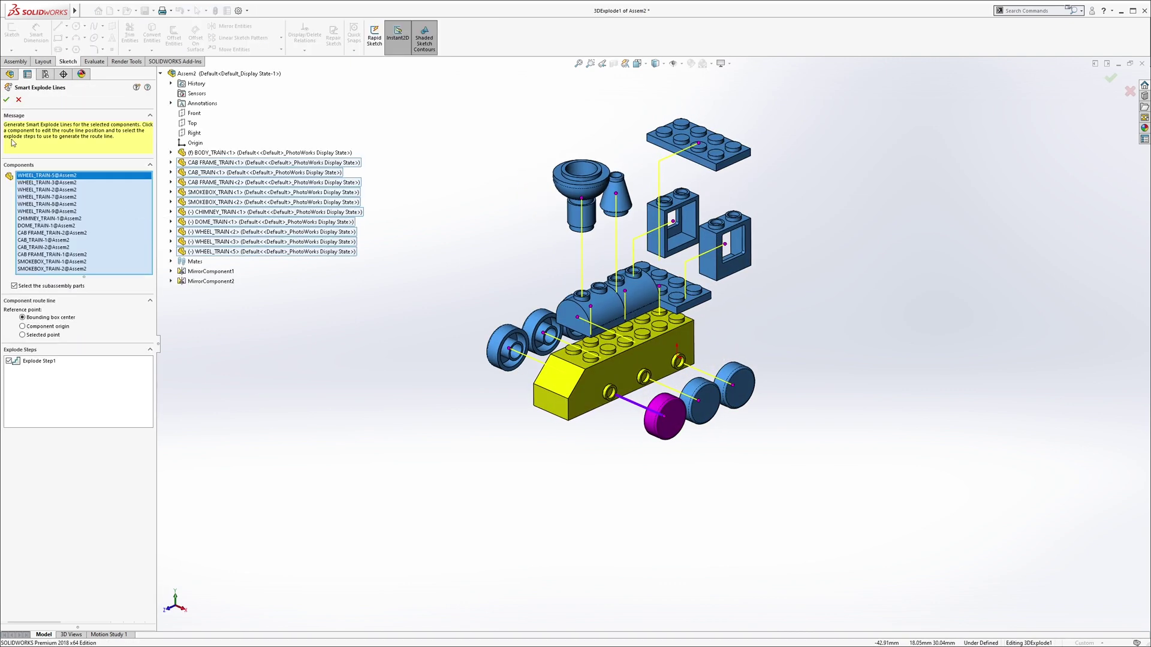
left_click(6, 99)
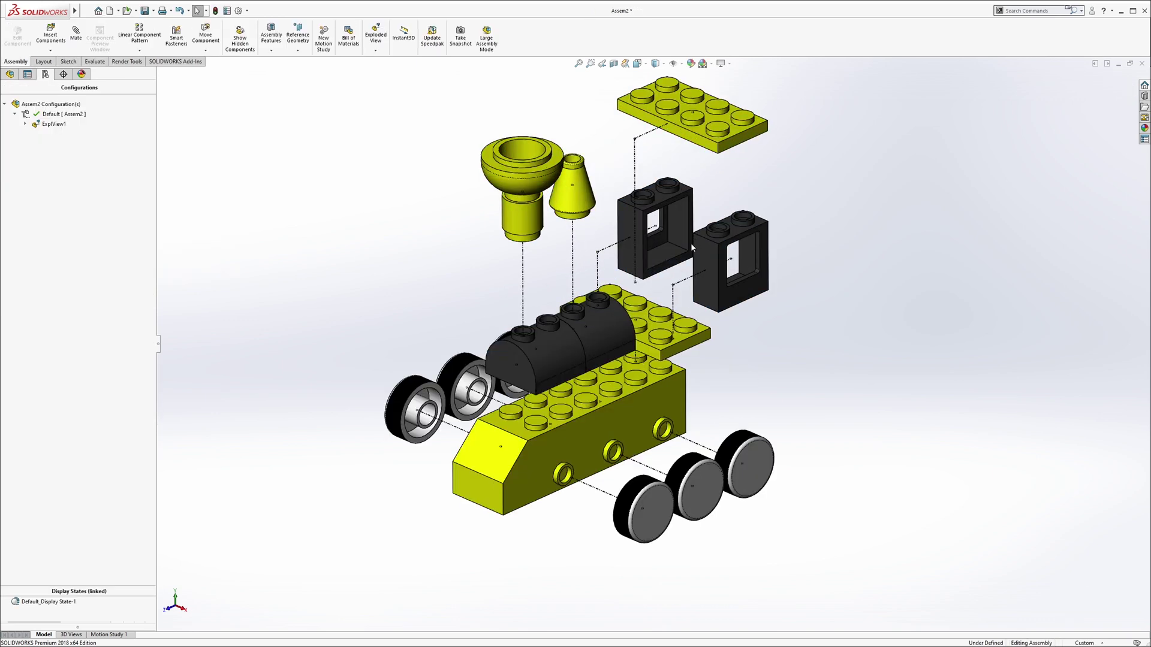
middle_click_drag(693, 260, 680, 269)
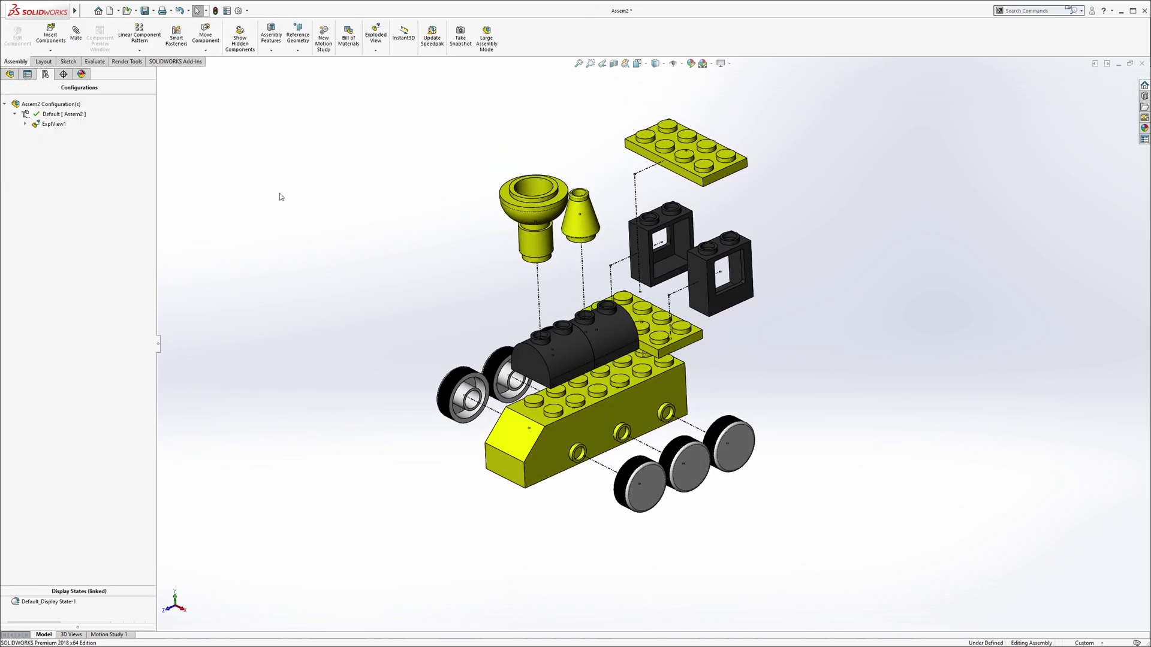
Collapse ExplView1 to the assembled train, then explode it apart again
right_click(52, 126)
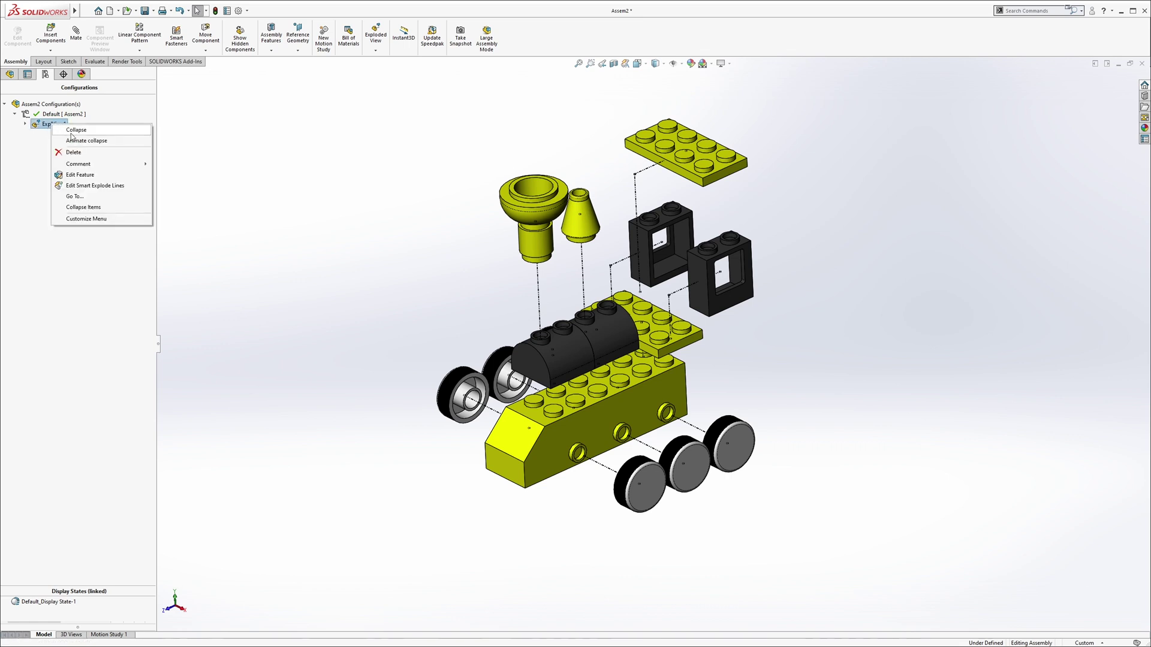
left_click(76, 130)
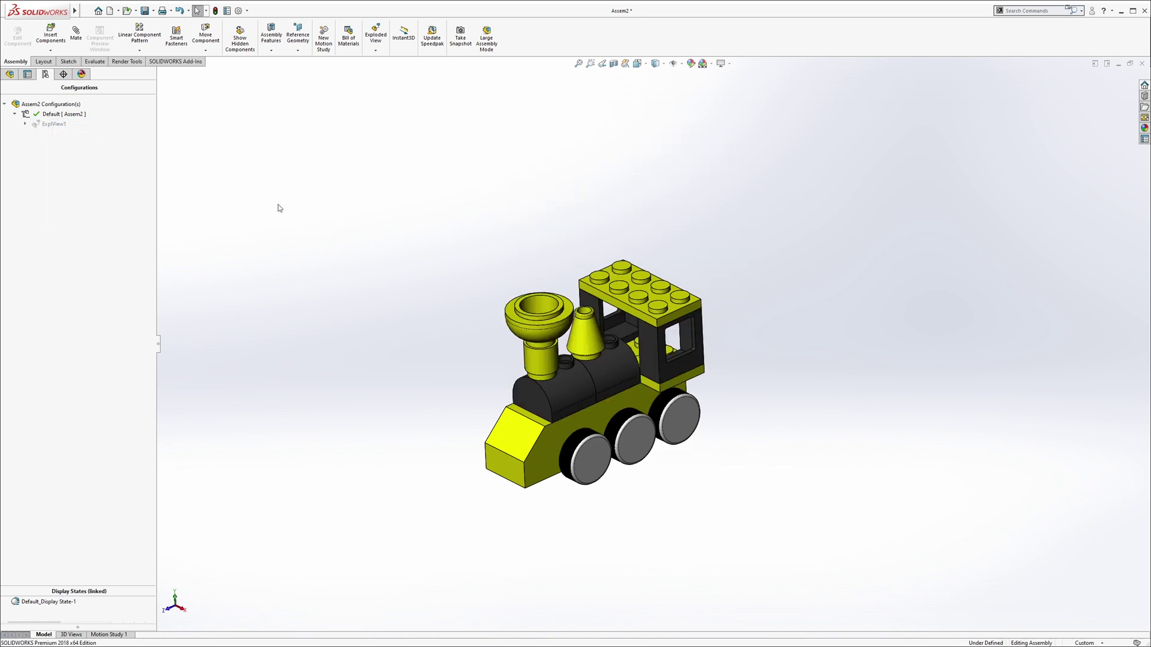
right_click(57, 124)
left_click(82, 130)
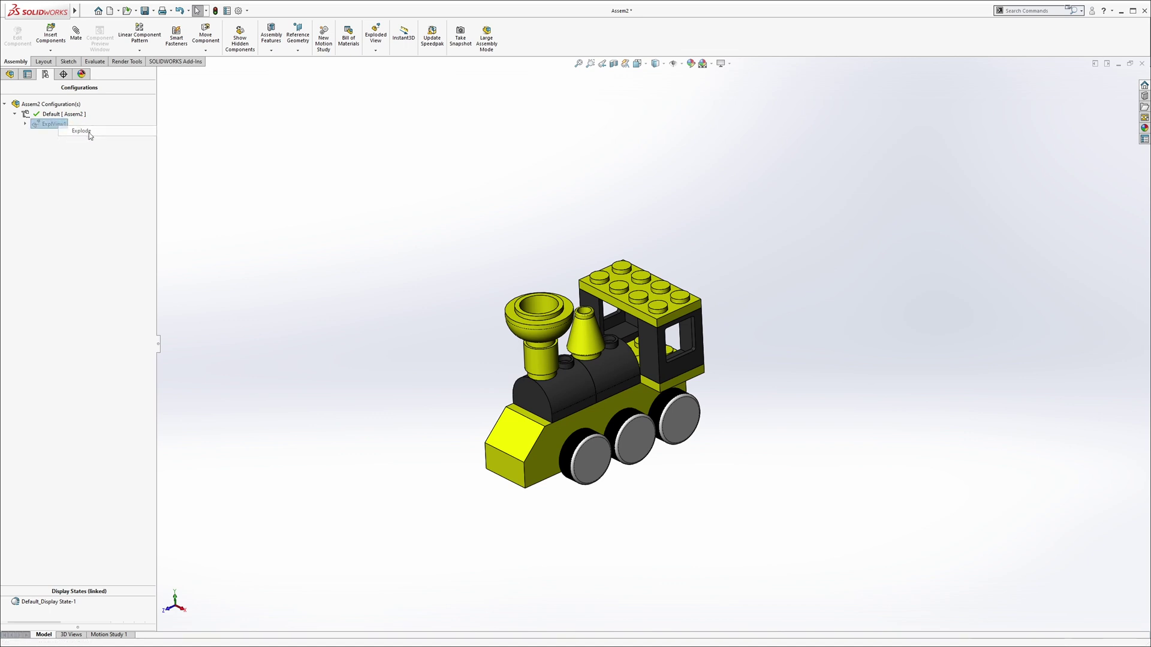
Play the ExplView1 collapse animation in the Animation Controller, replaying it once
right_click(55, 124)
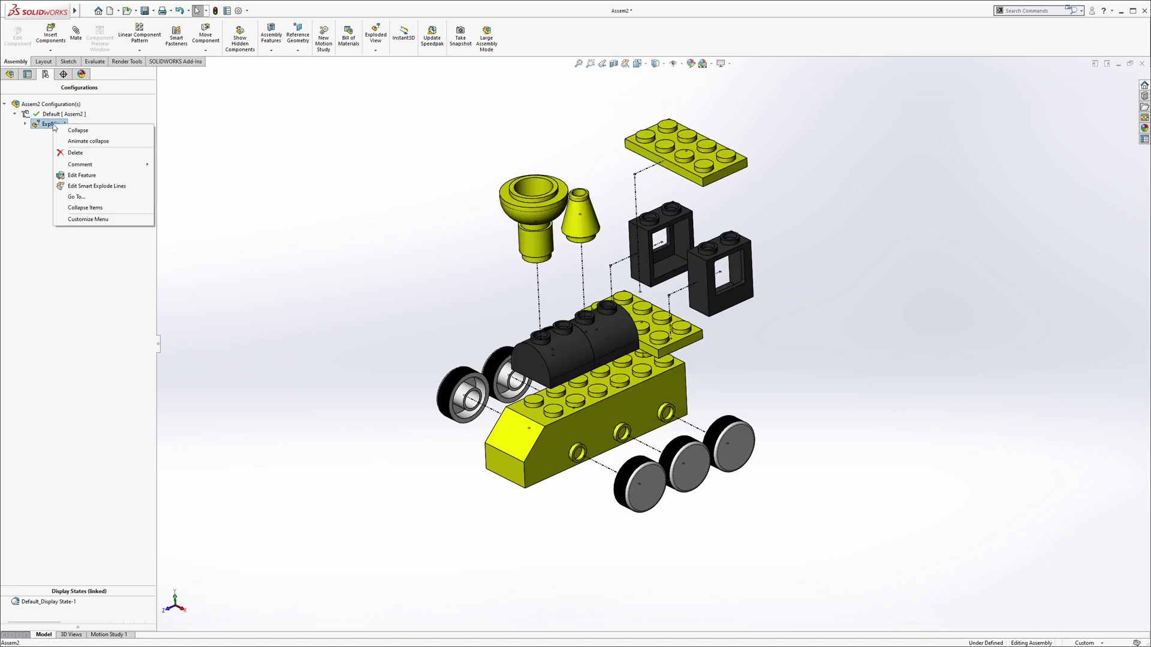
left_click(86, 145)
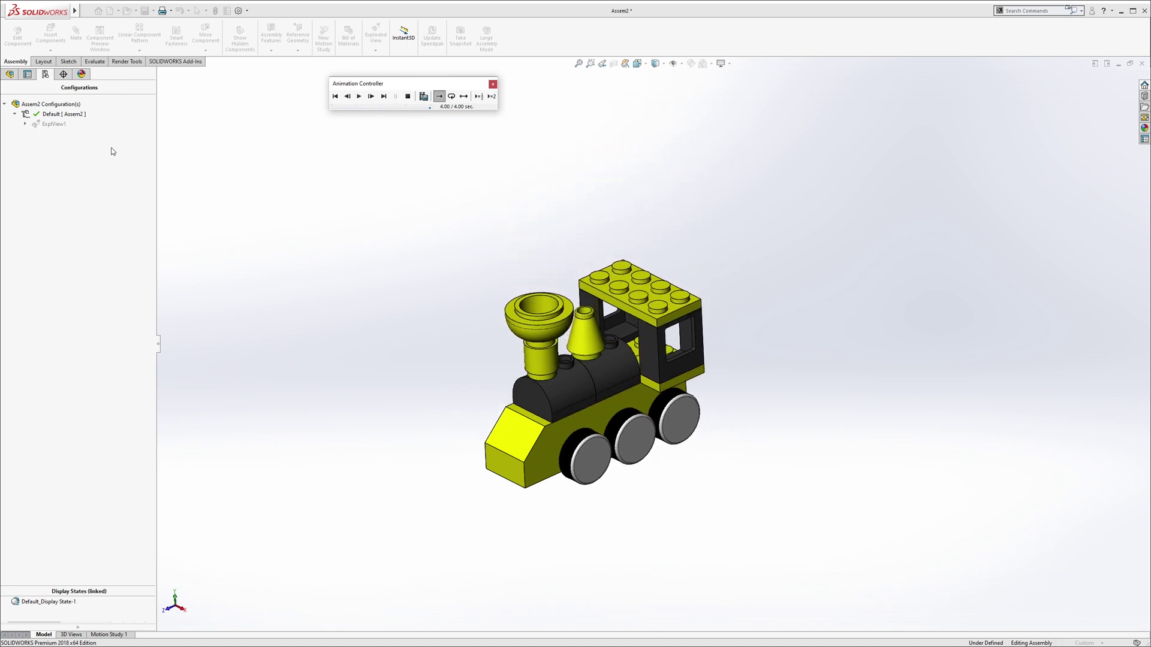
left_click(493, 85)
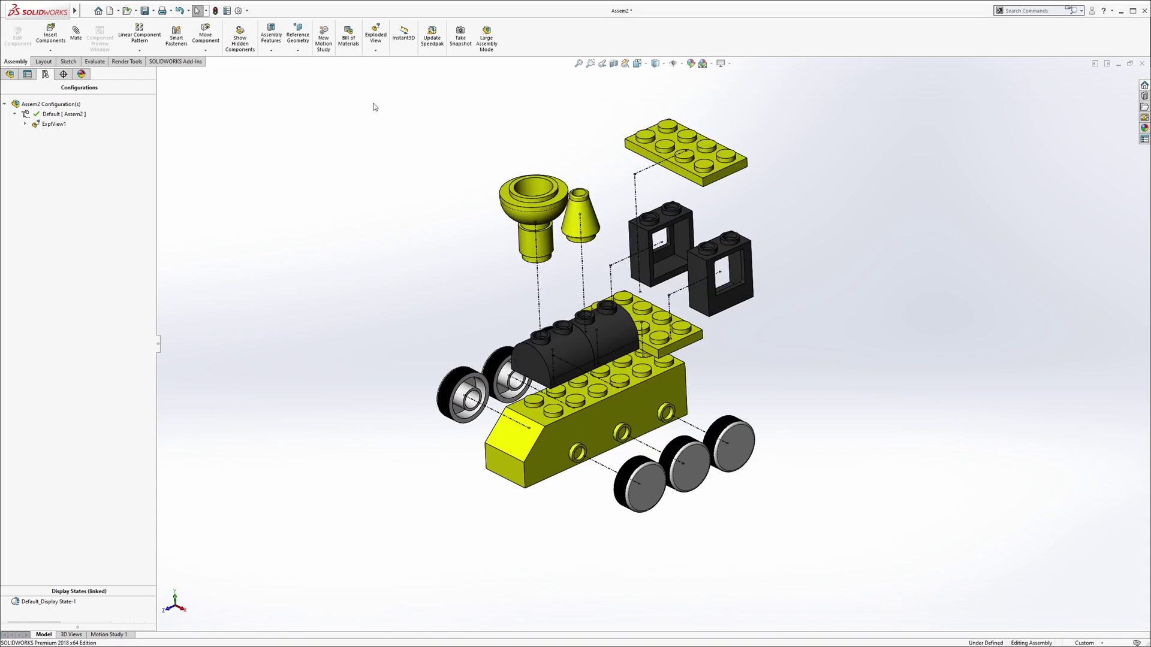
right_click(51, 125)
left_click(82, 138)
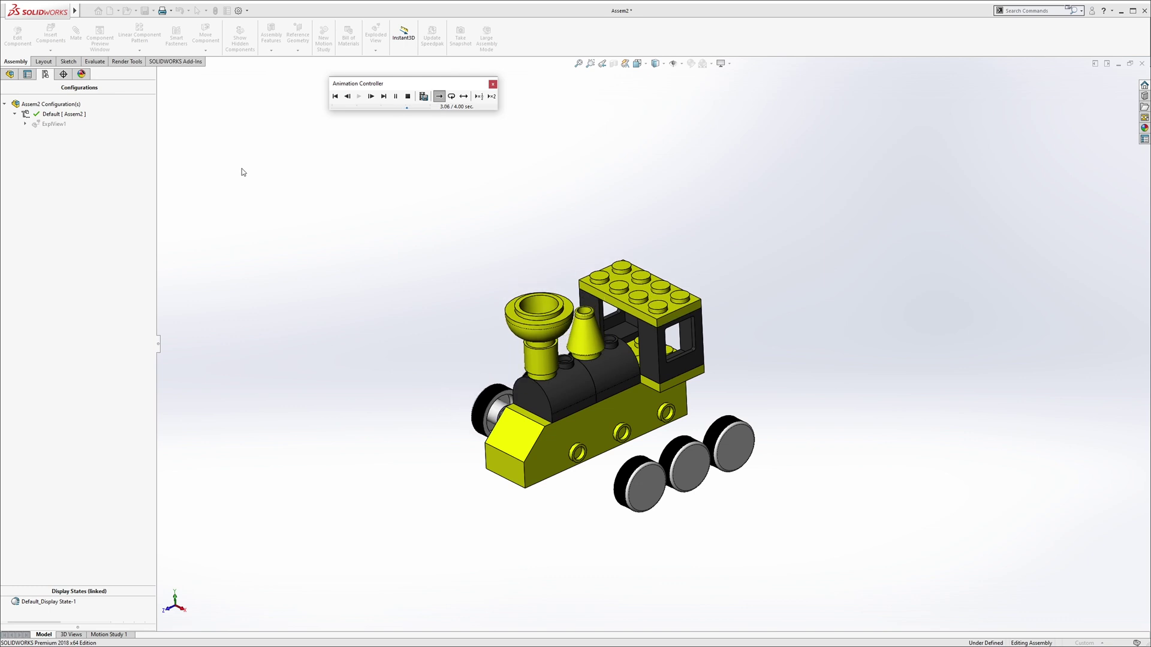
left_click(494, 85)
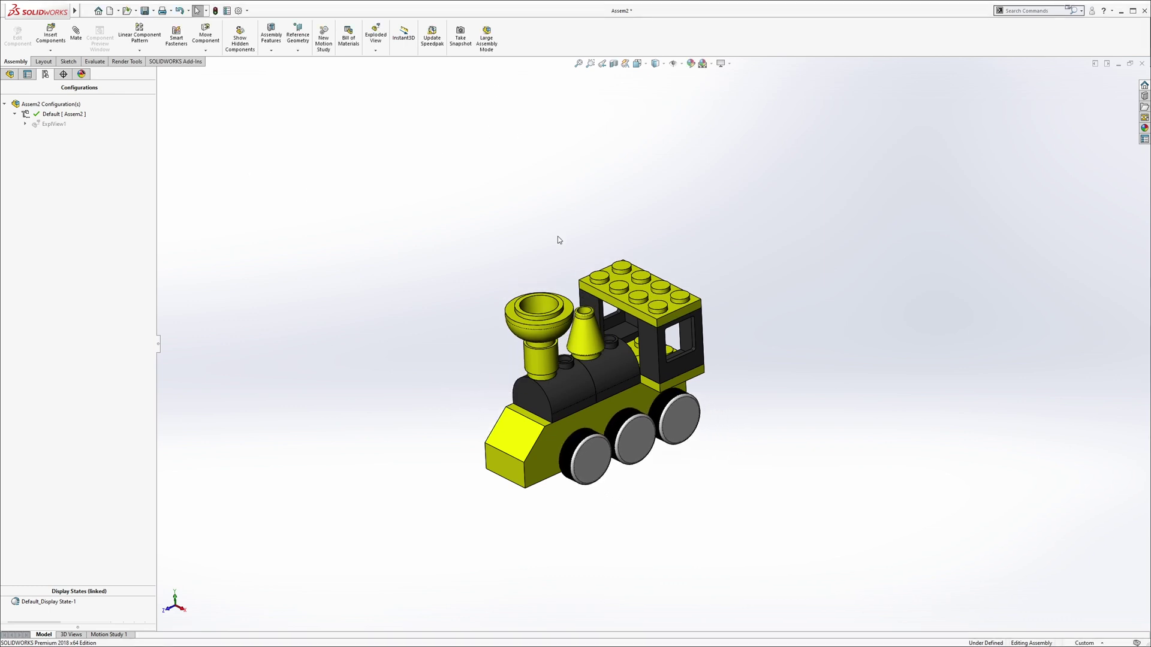
middle_click_drag(559, 237, 574, 359)
scroll(600, 357, "down", 4)
scroll(600, 358, "up", 4)
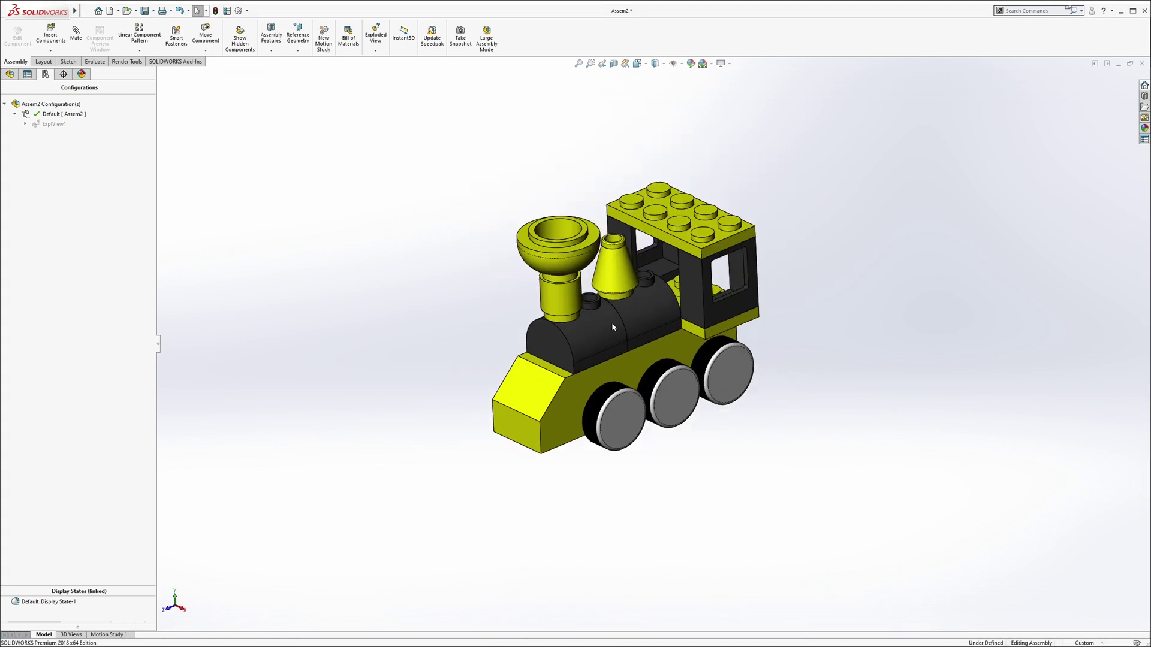
mouse_move(622, 325)
middle_mouse_down()
mouse_move(592, 301)
mouse_move(613, 305)
middle_mouse_up()
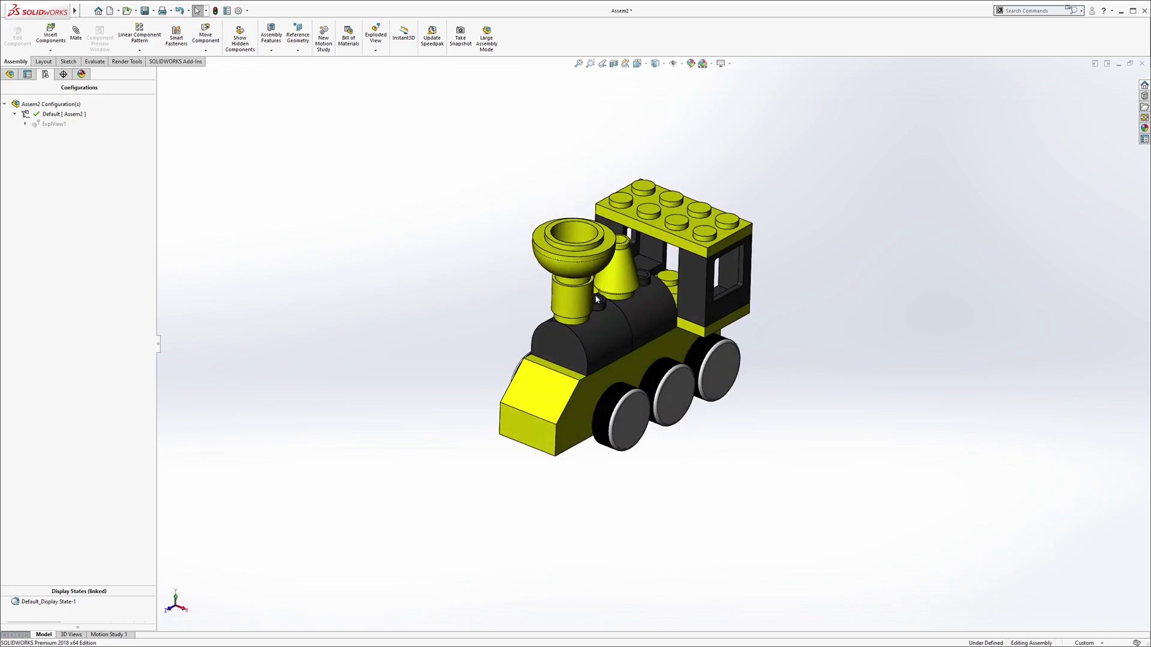